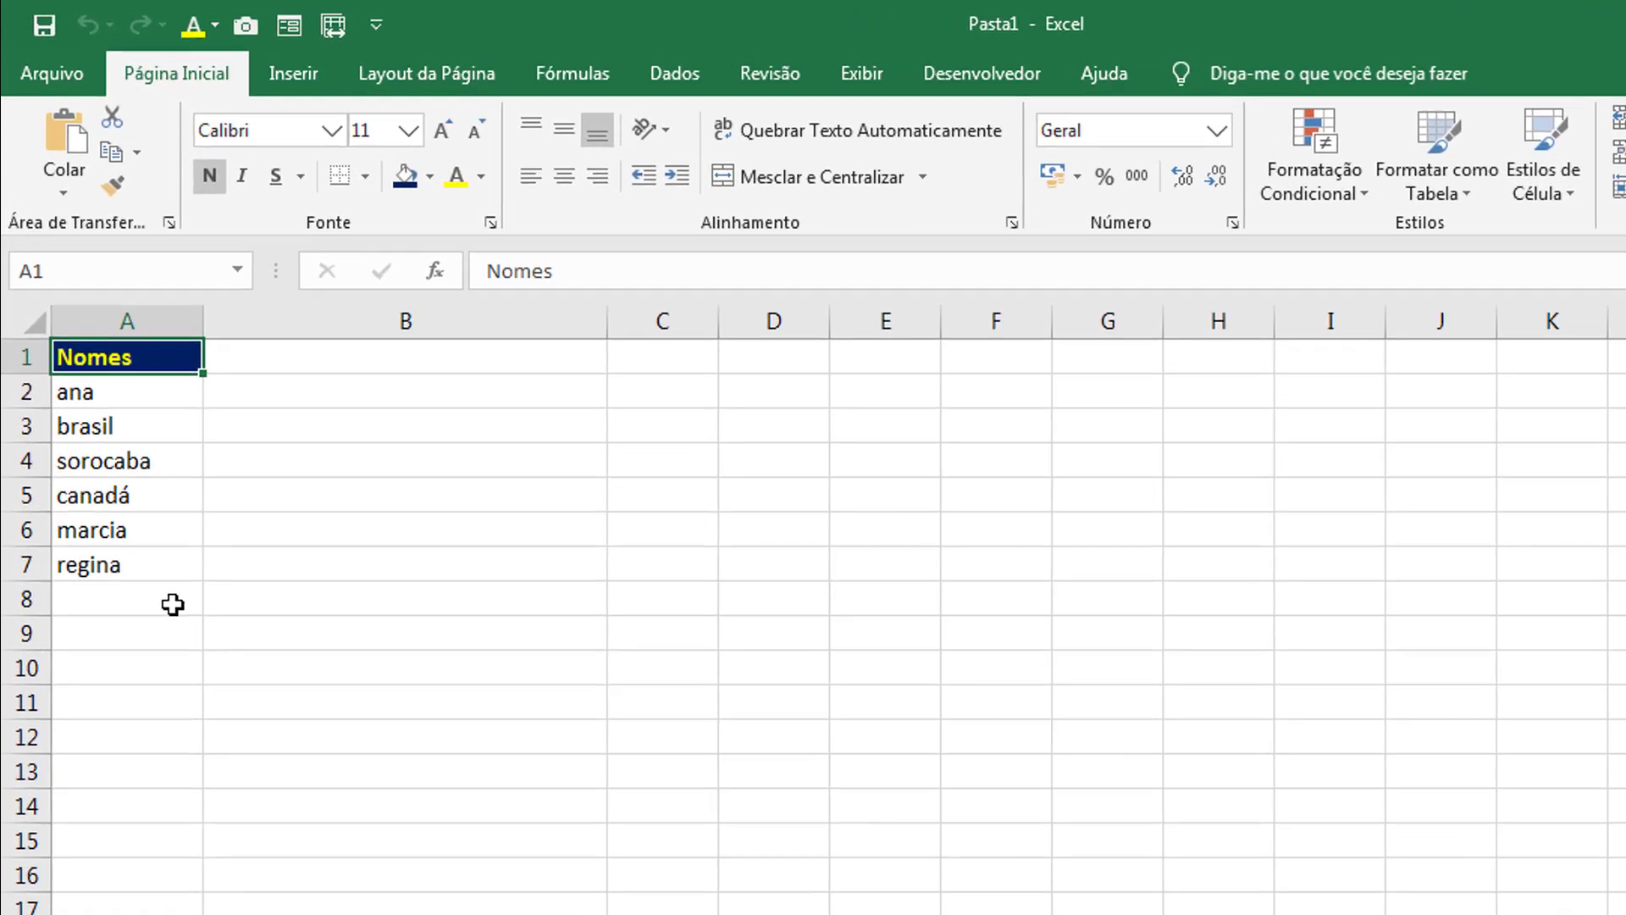
Step: Examine the lowercase entries under Nomes in cells A2:A7
drag(95, 419, 87, 607)
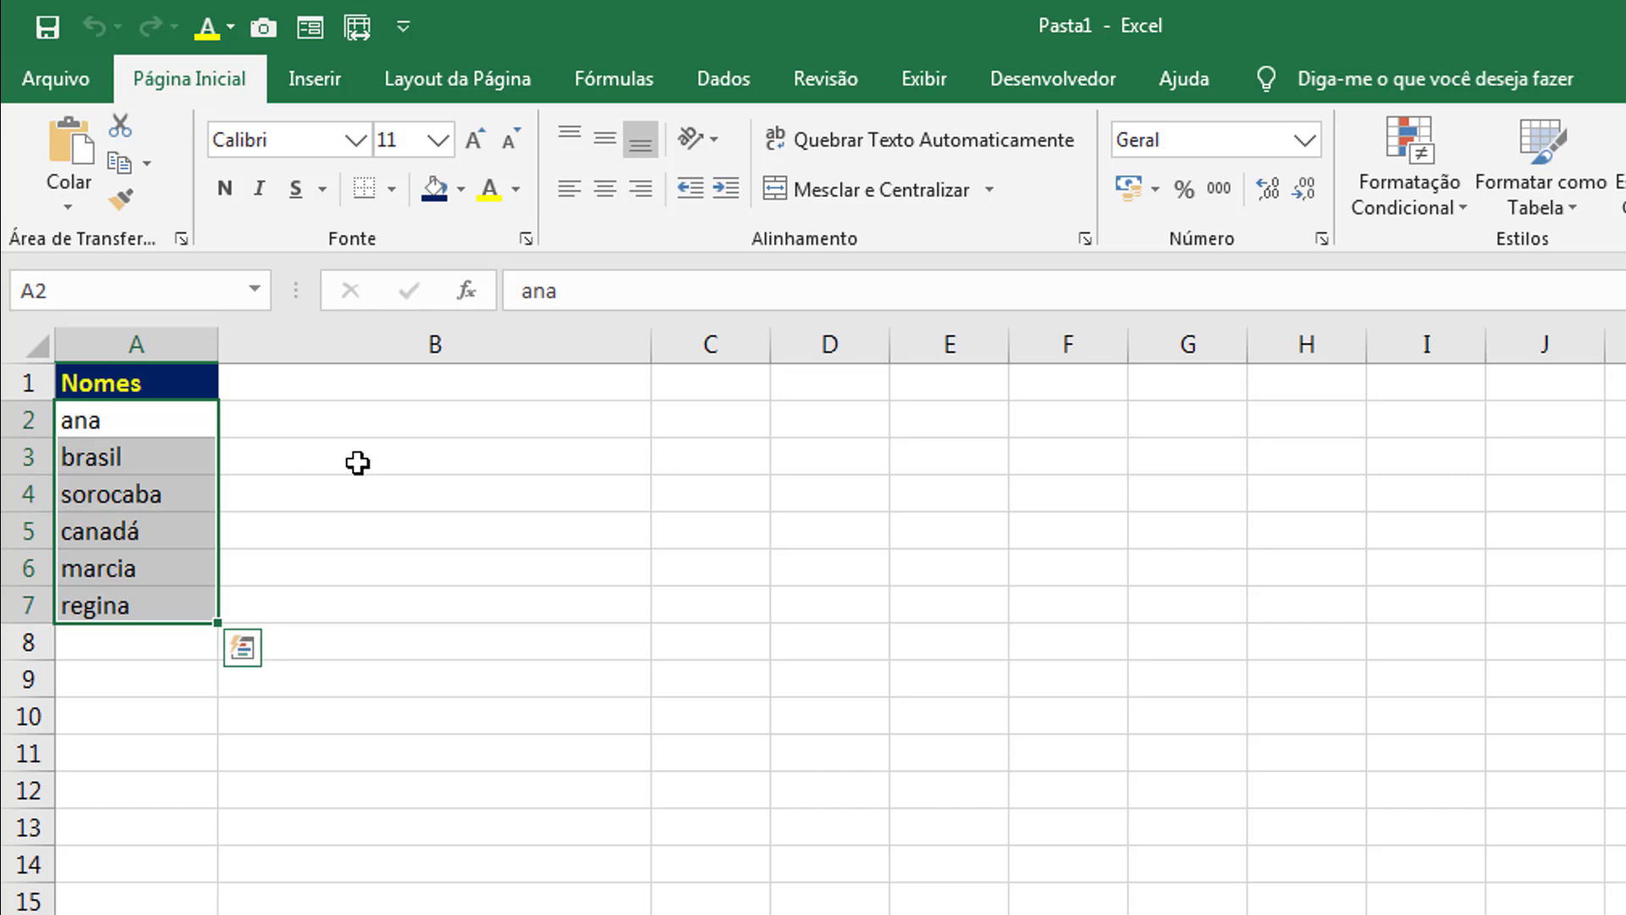
click(341, 430)
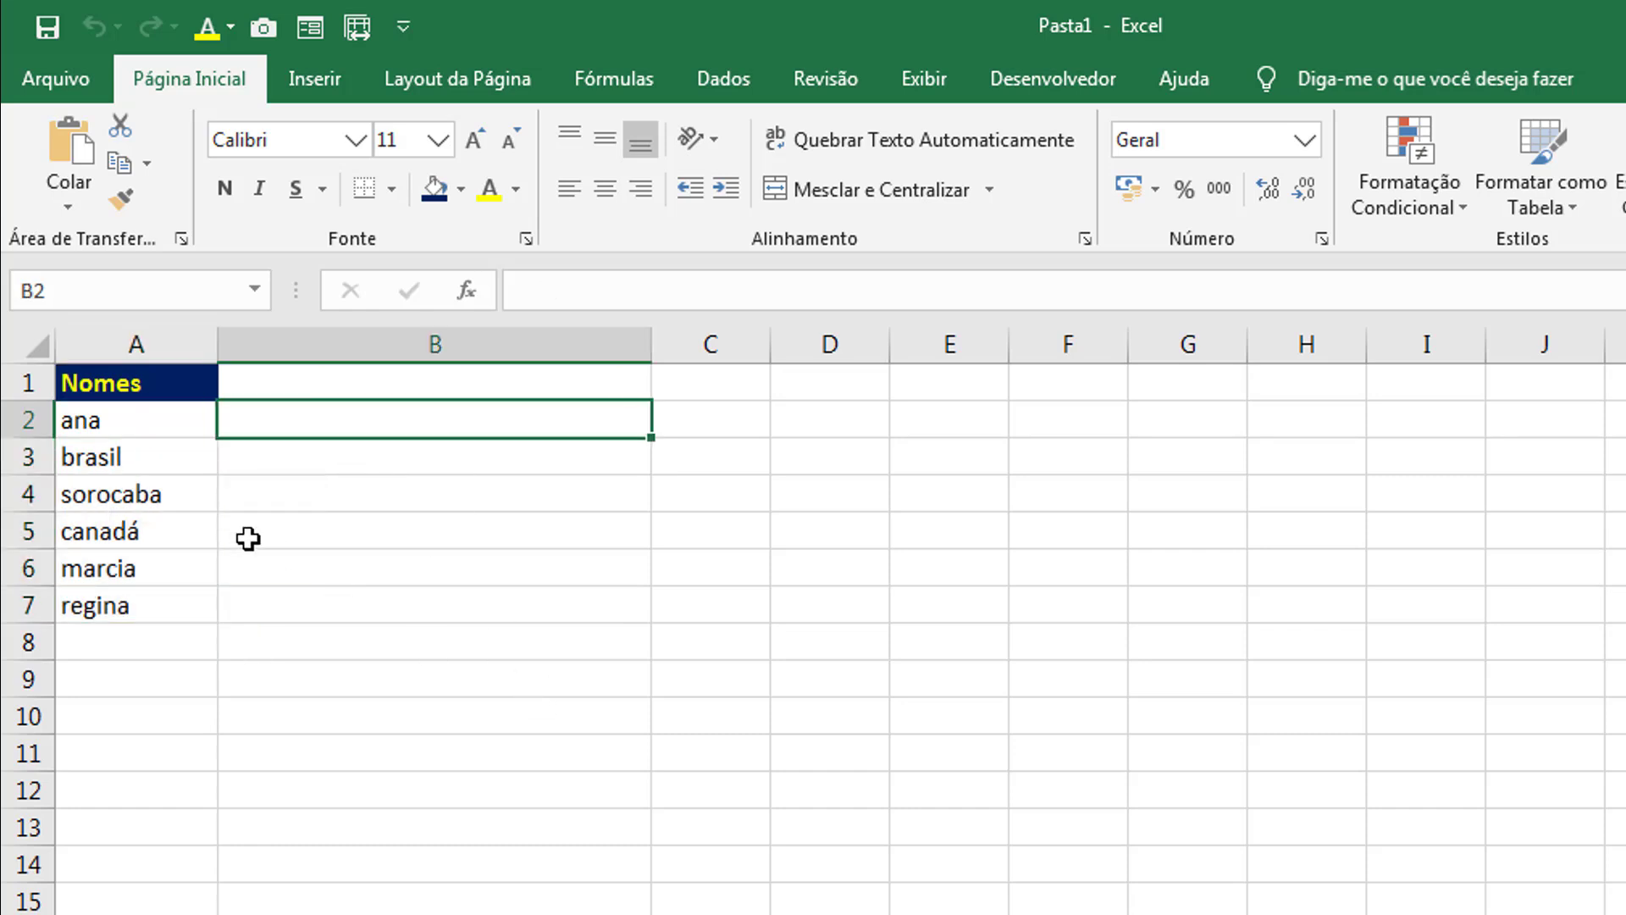
click(78, 425)
click(92, 456)
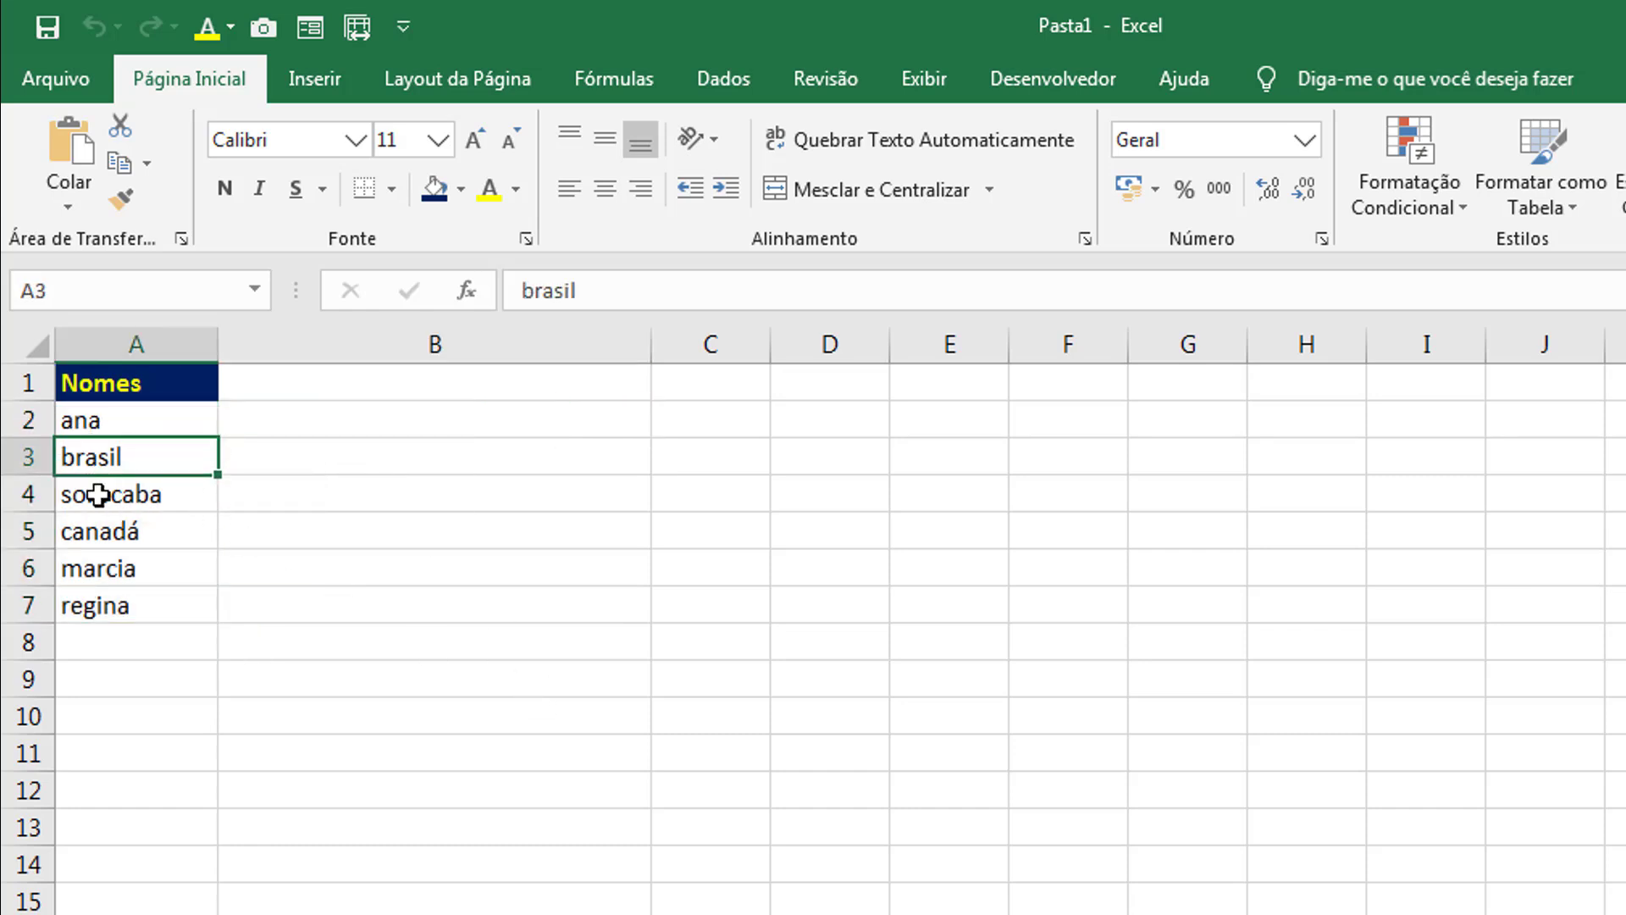
click(106, 497)
click(100, 533)
click(106, 571)
click(106, 616)
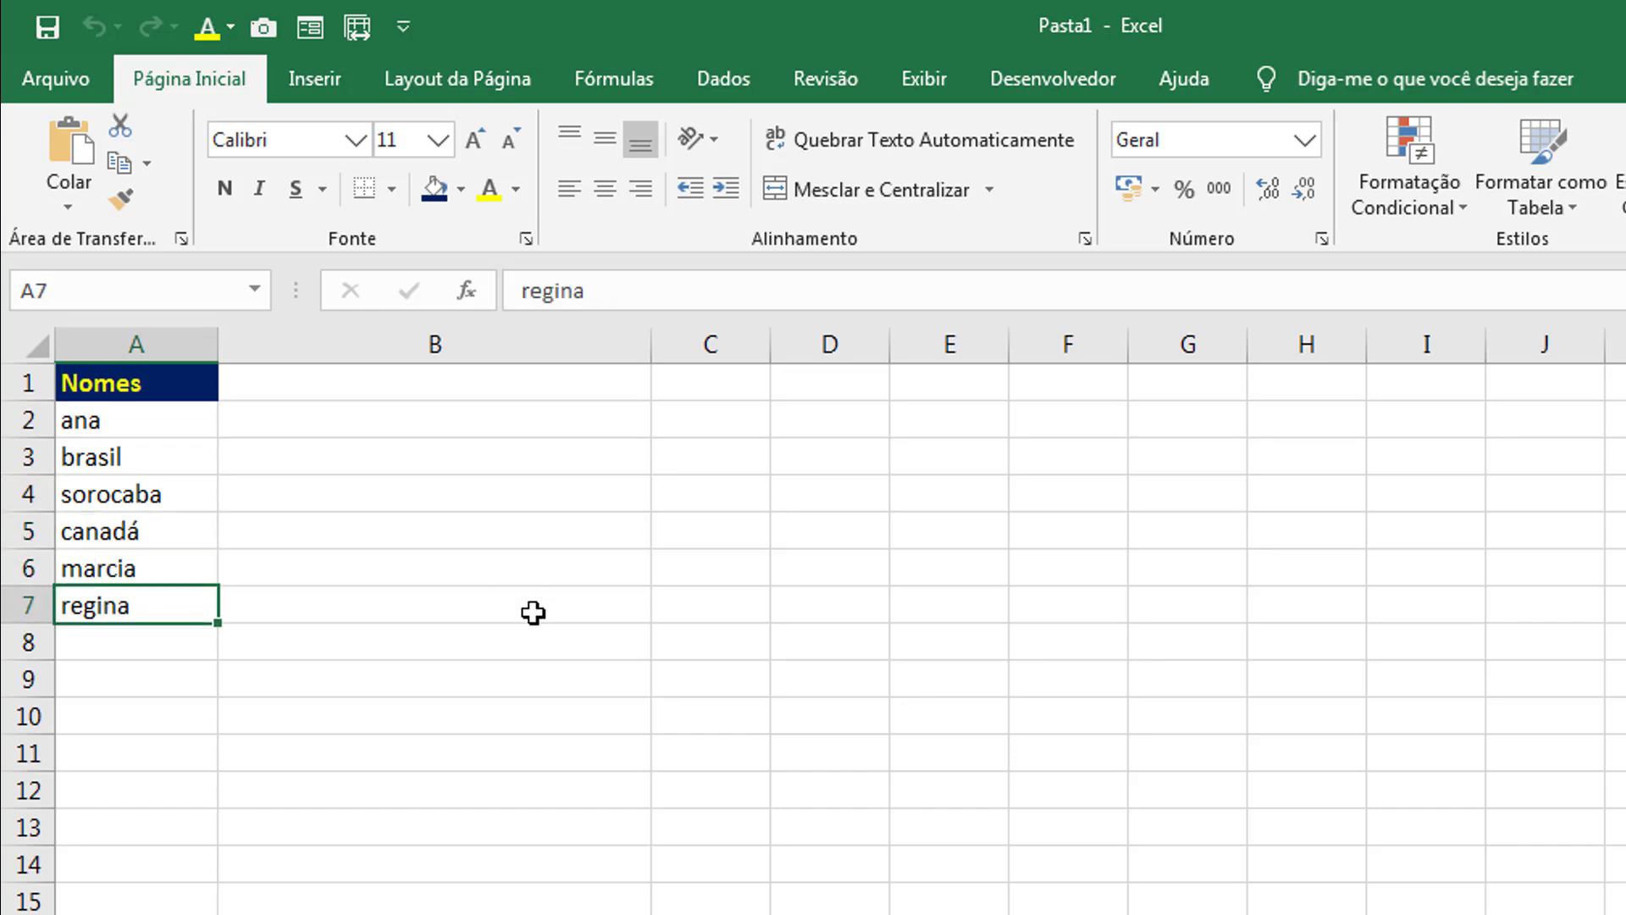
Step: Enter =PRI.MAIÚSCULA(A2) in cell B2 to capitalize the first entry under Nomes
click(359, 429)
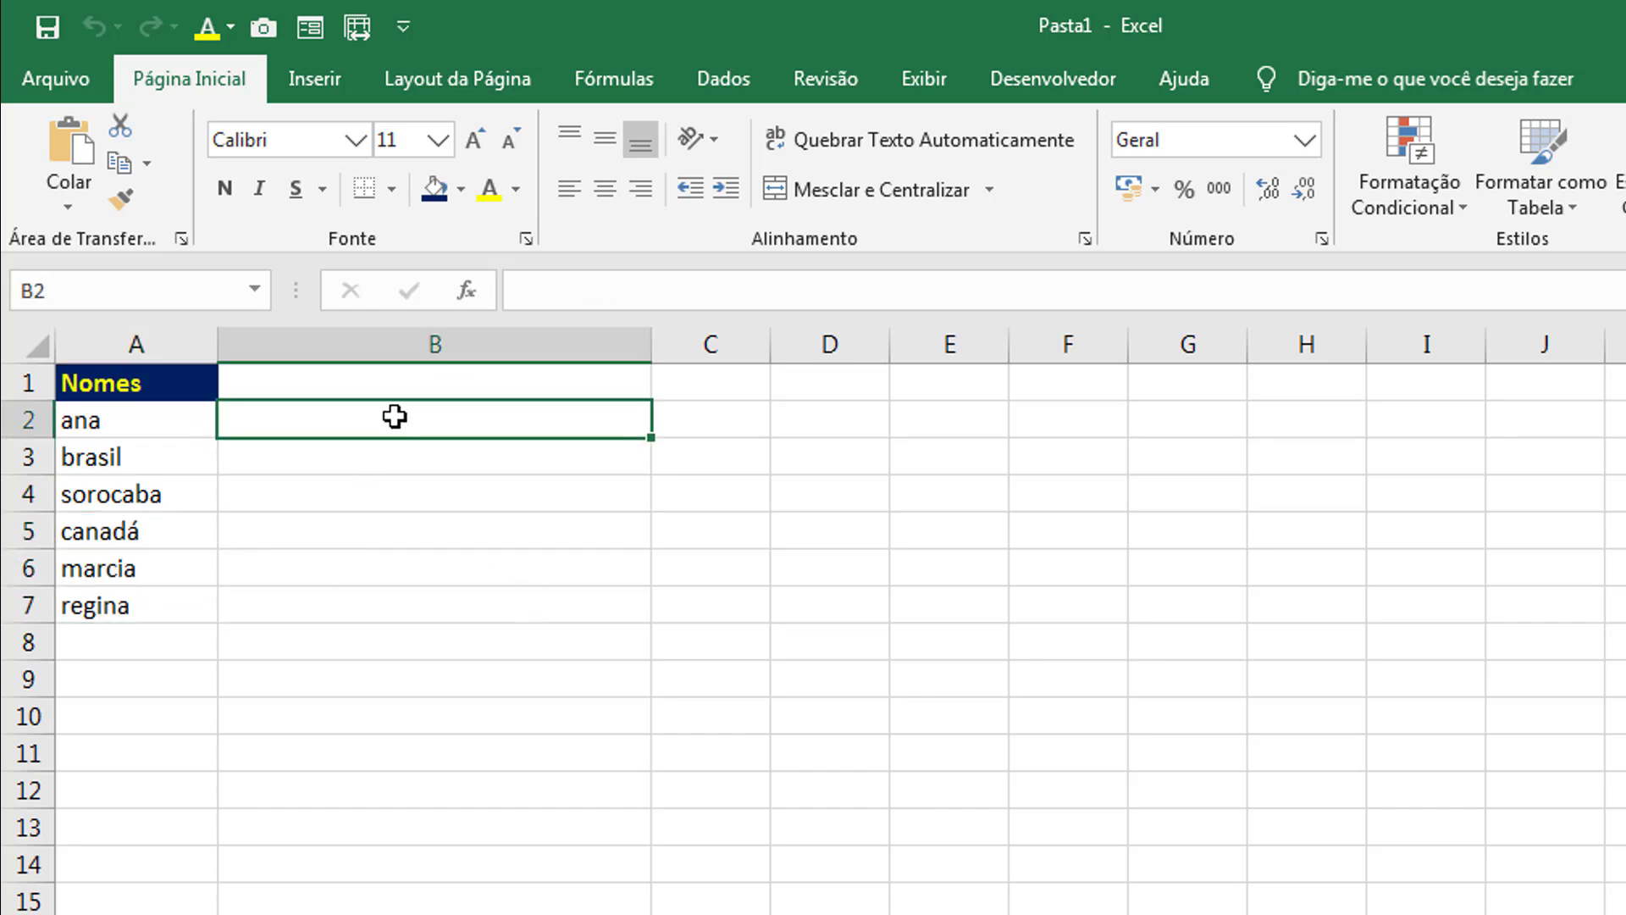
double_click(394, 416)
text(=)
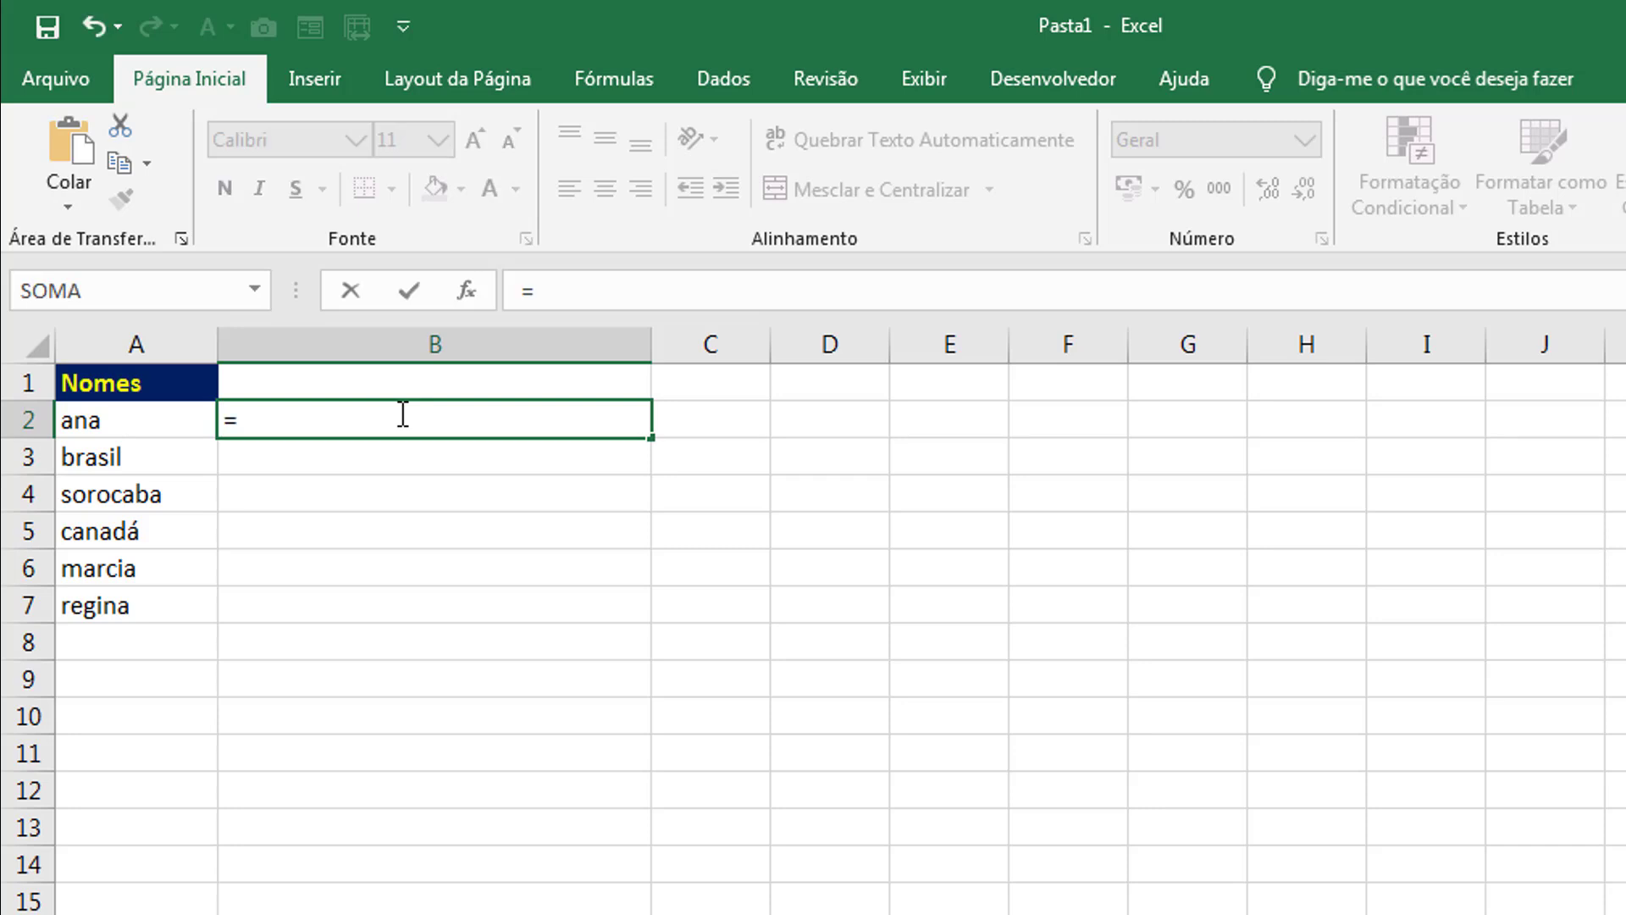
text(PRI)
key(Tab)
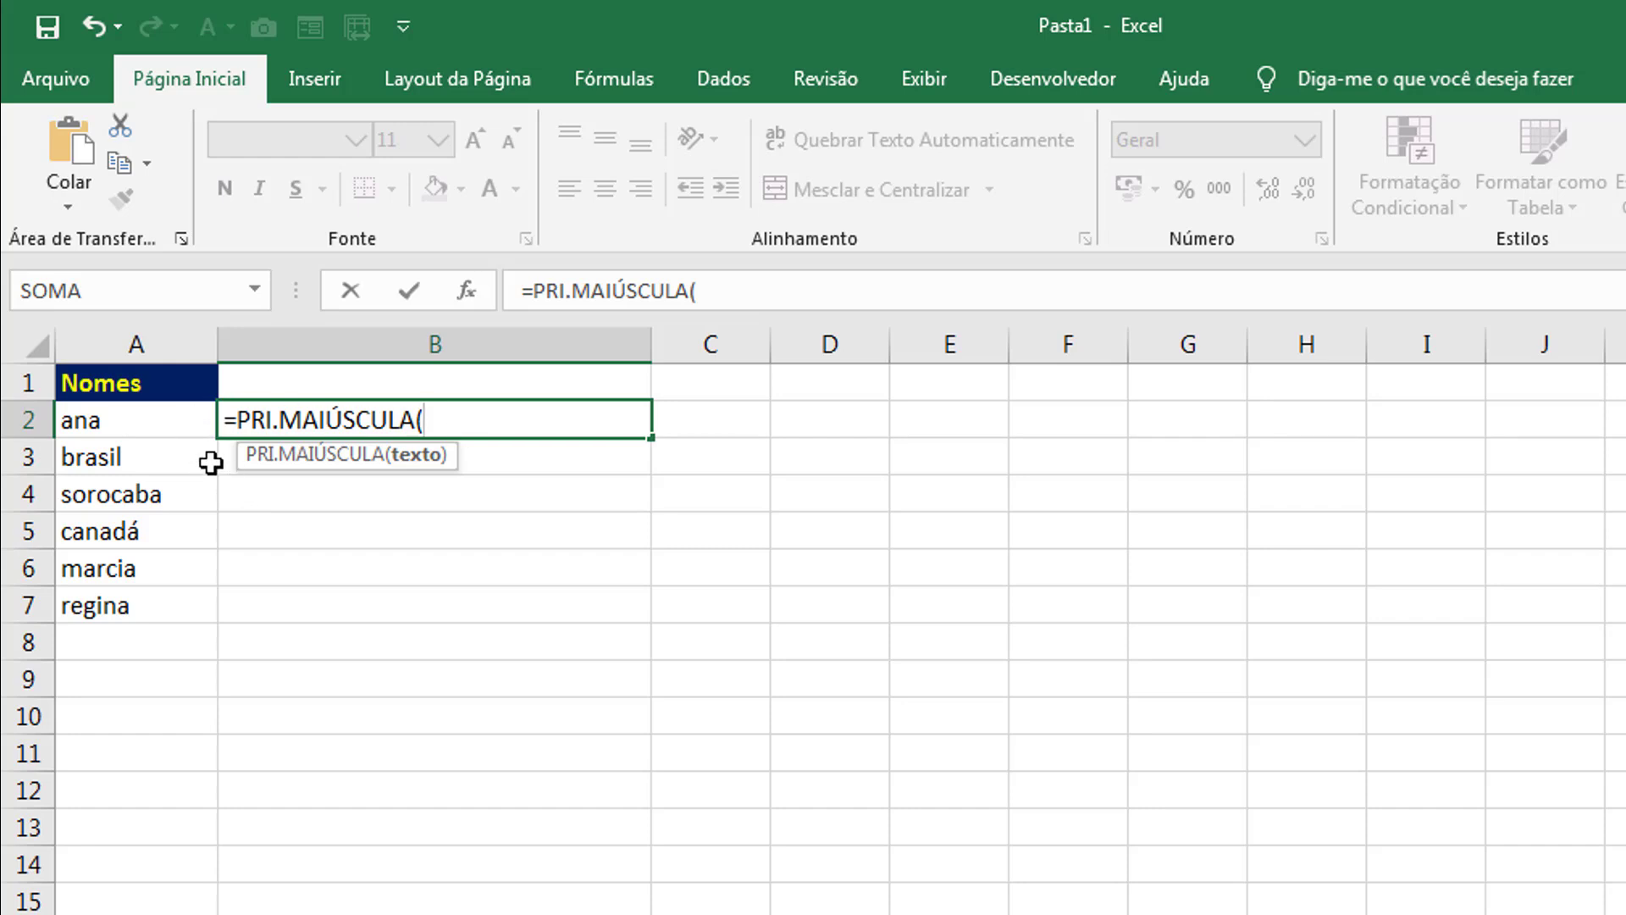
click(175, 424)
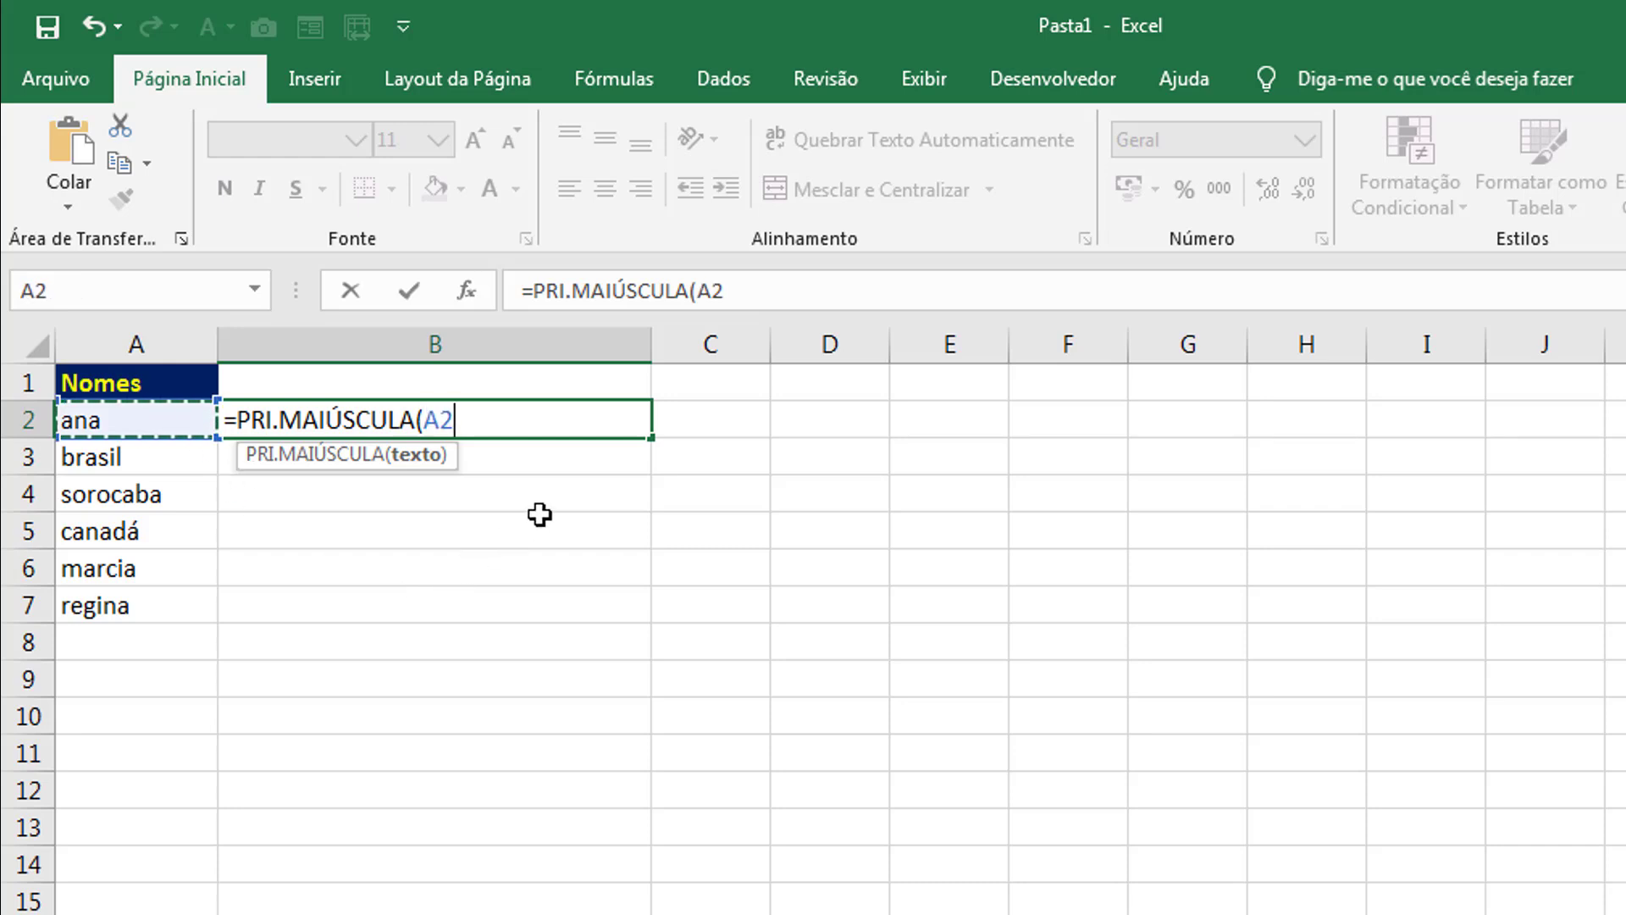
text())
key(Return)
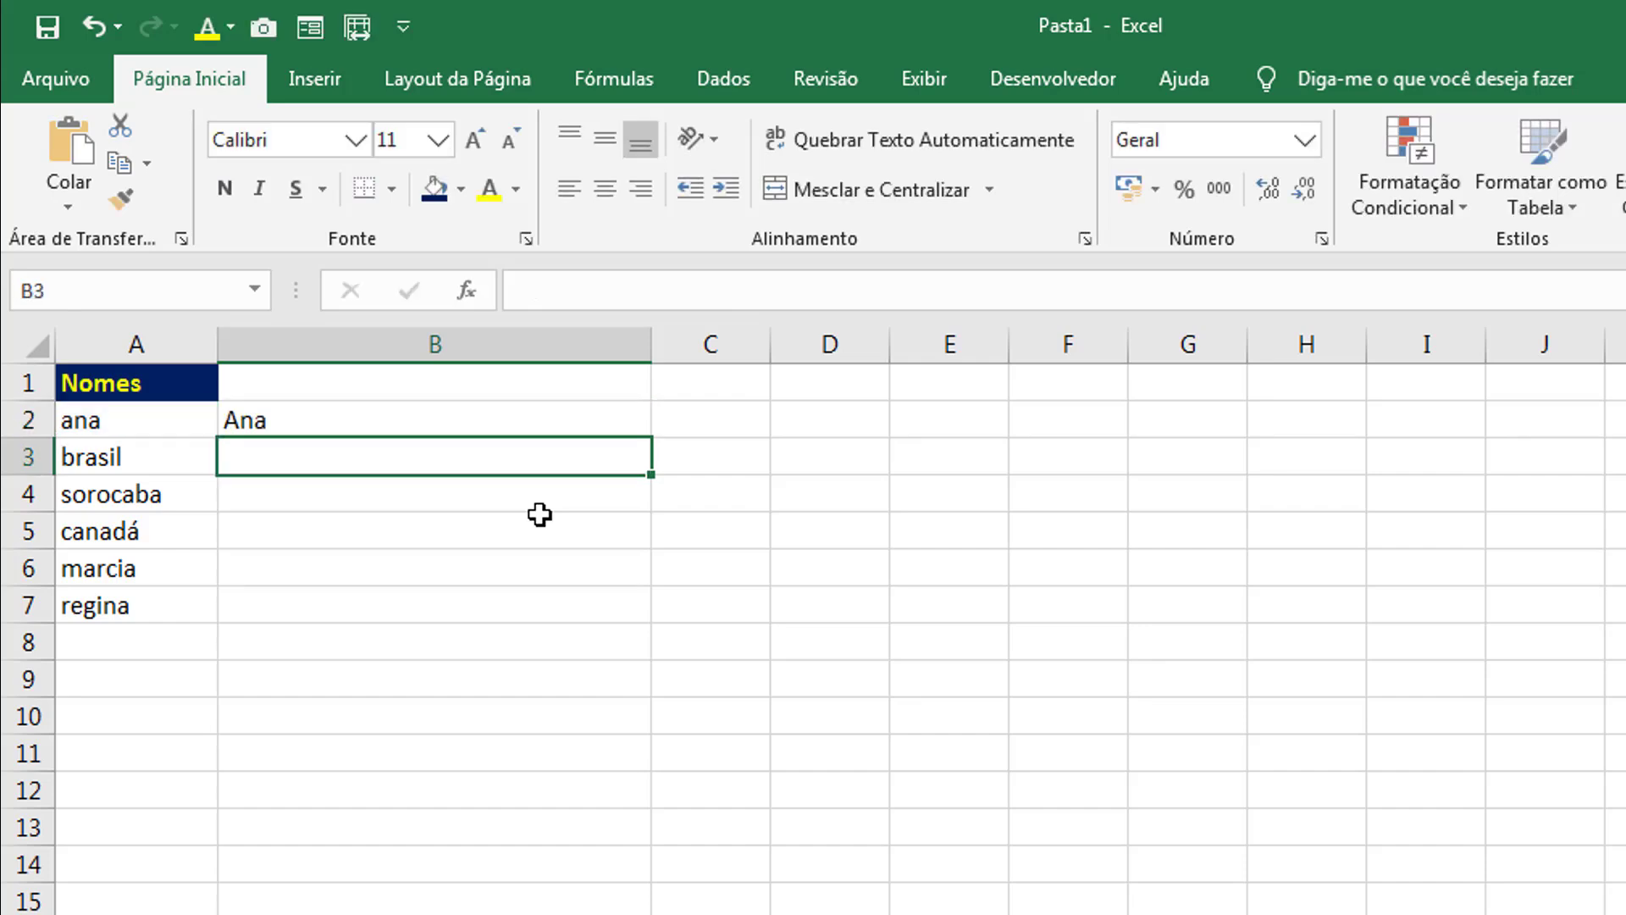
Step: Fill the B2 formula down through B7 and narrow column B to fit its contents more closely
click(599, 424)
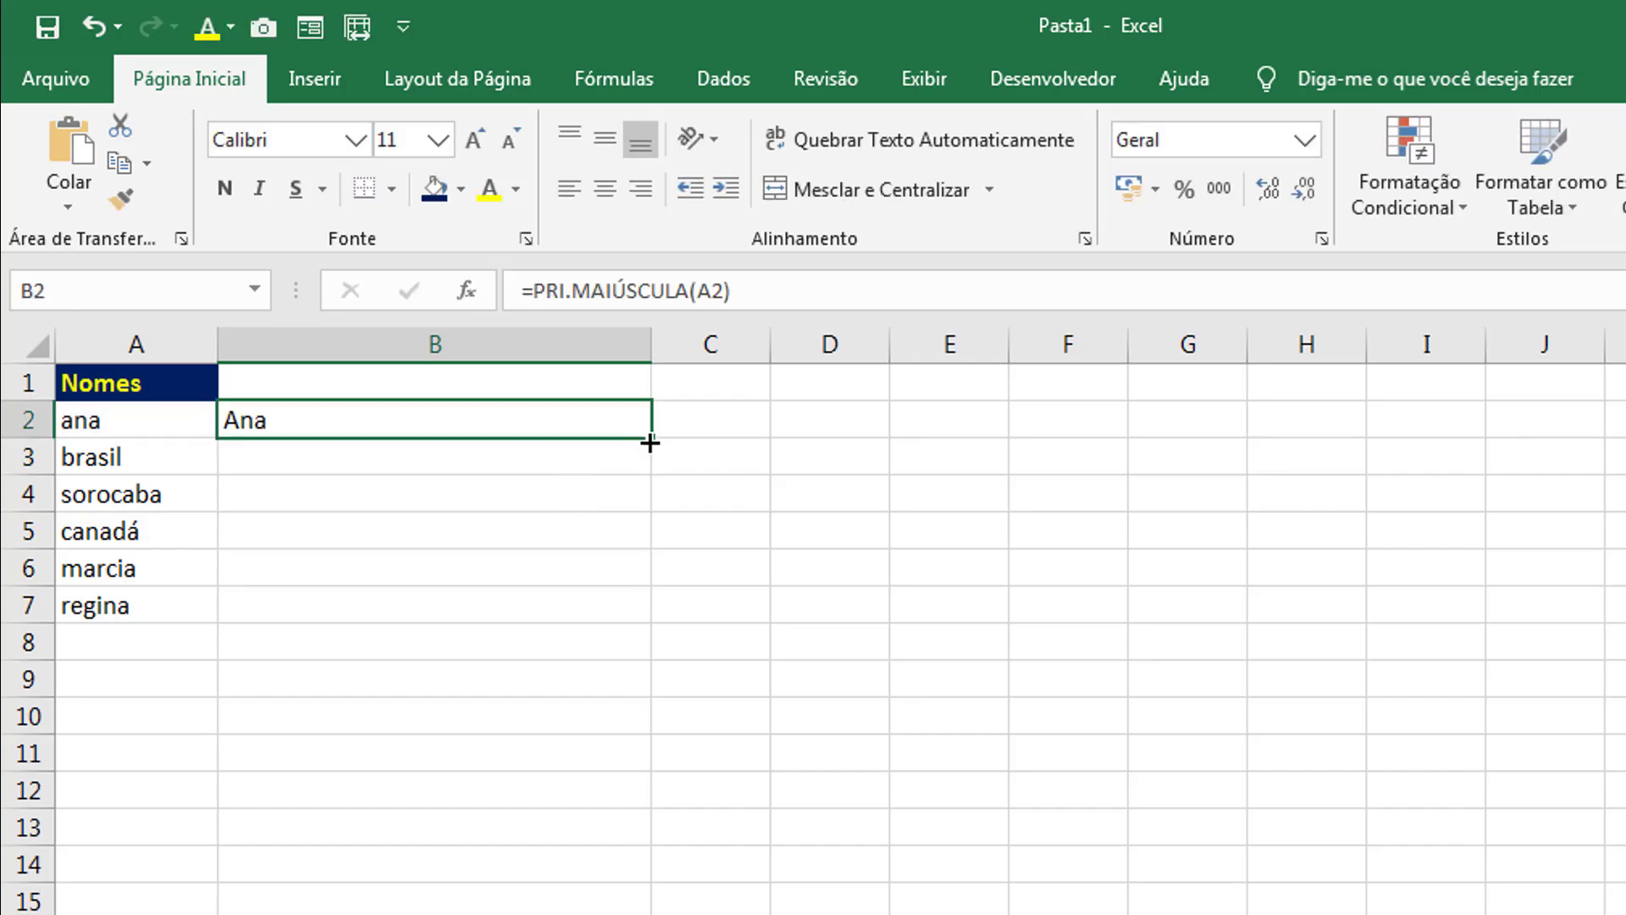
drag(644, 475, 646, 615)
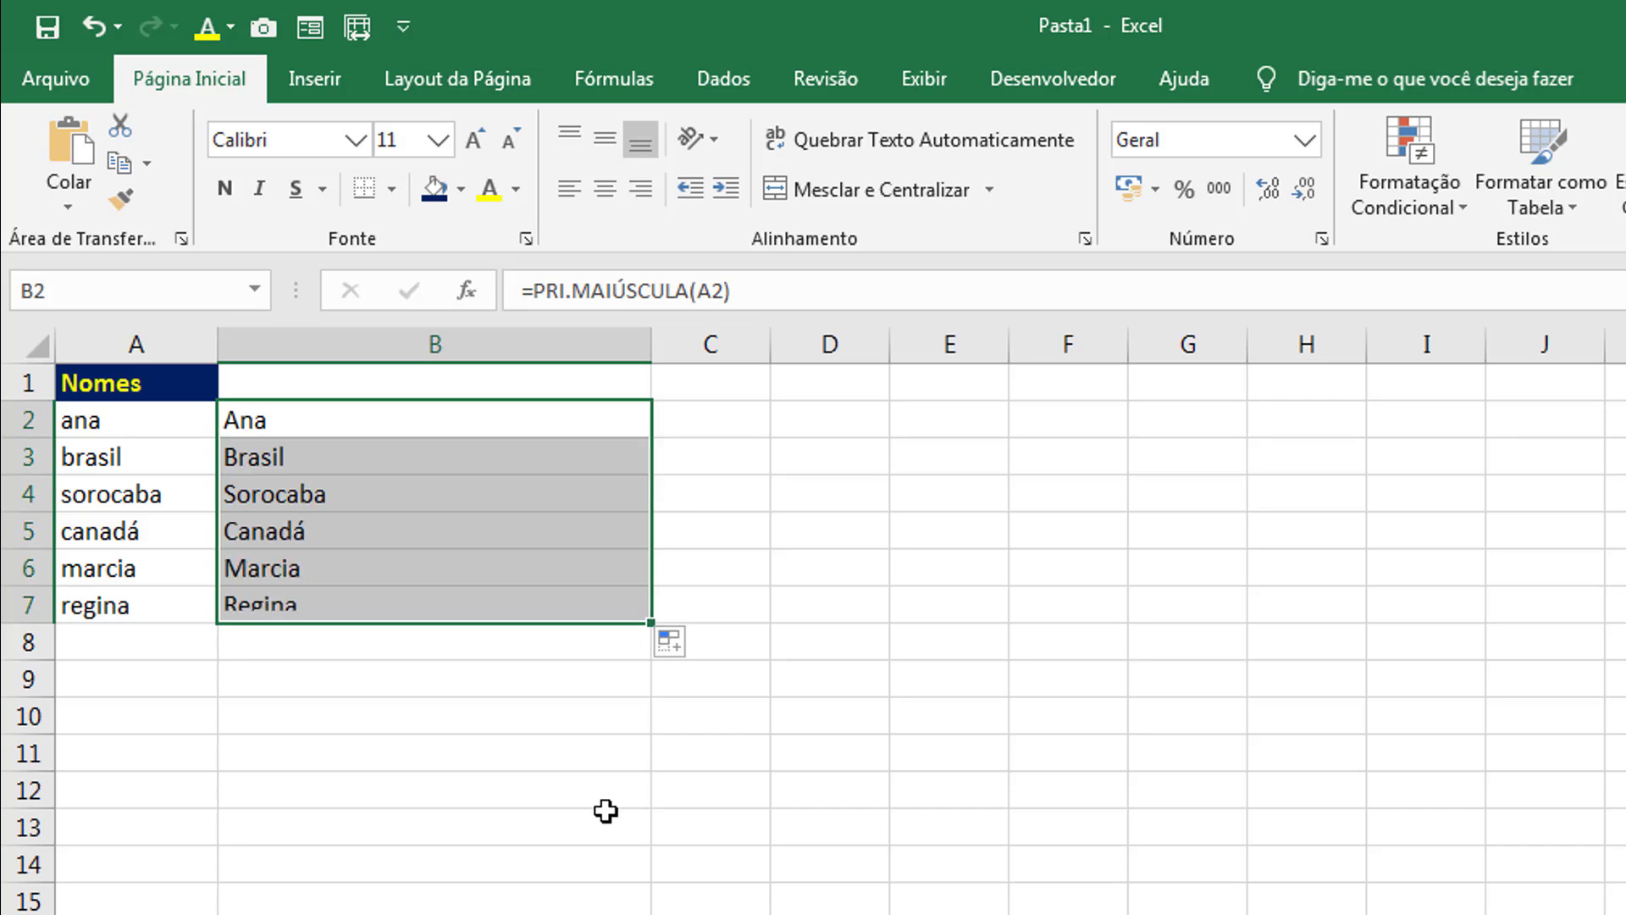
click(591, 781)
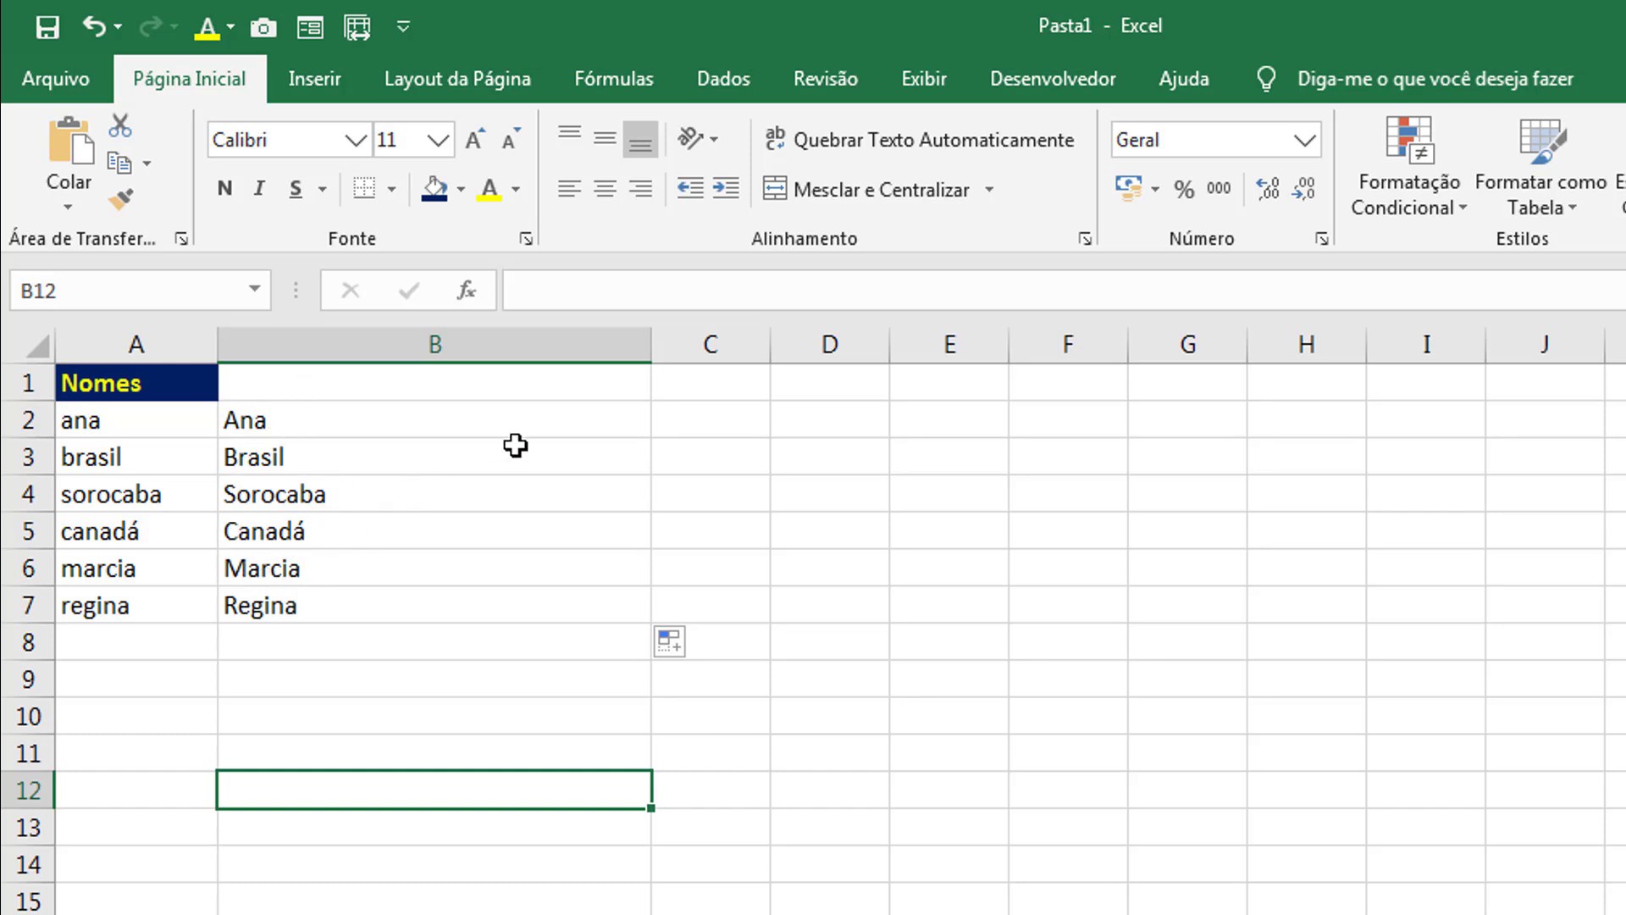
drag(646, 344, 411, 378)
click(498, 597)
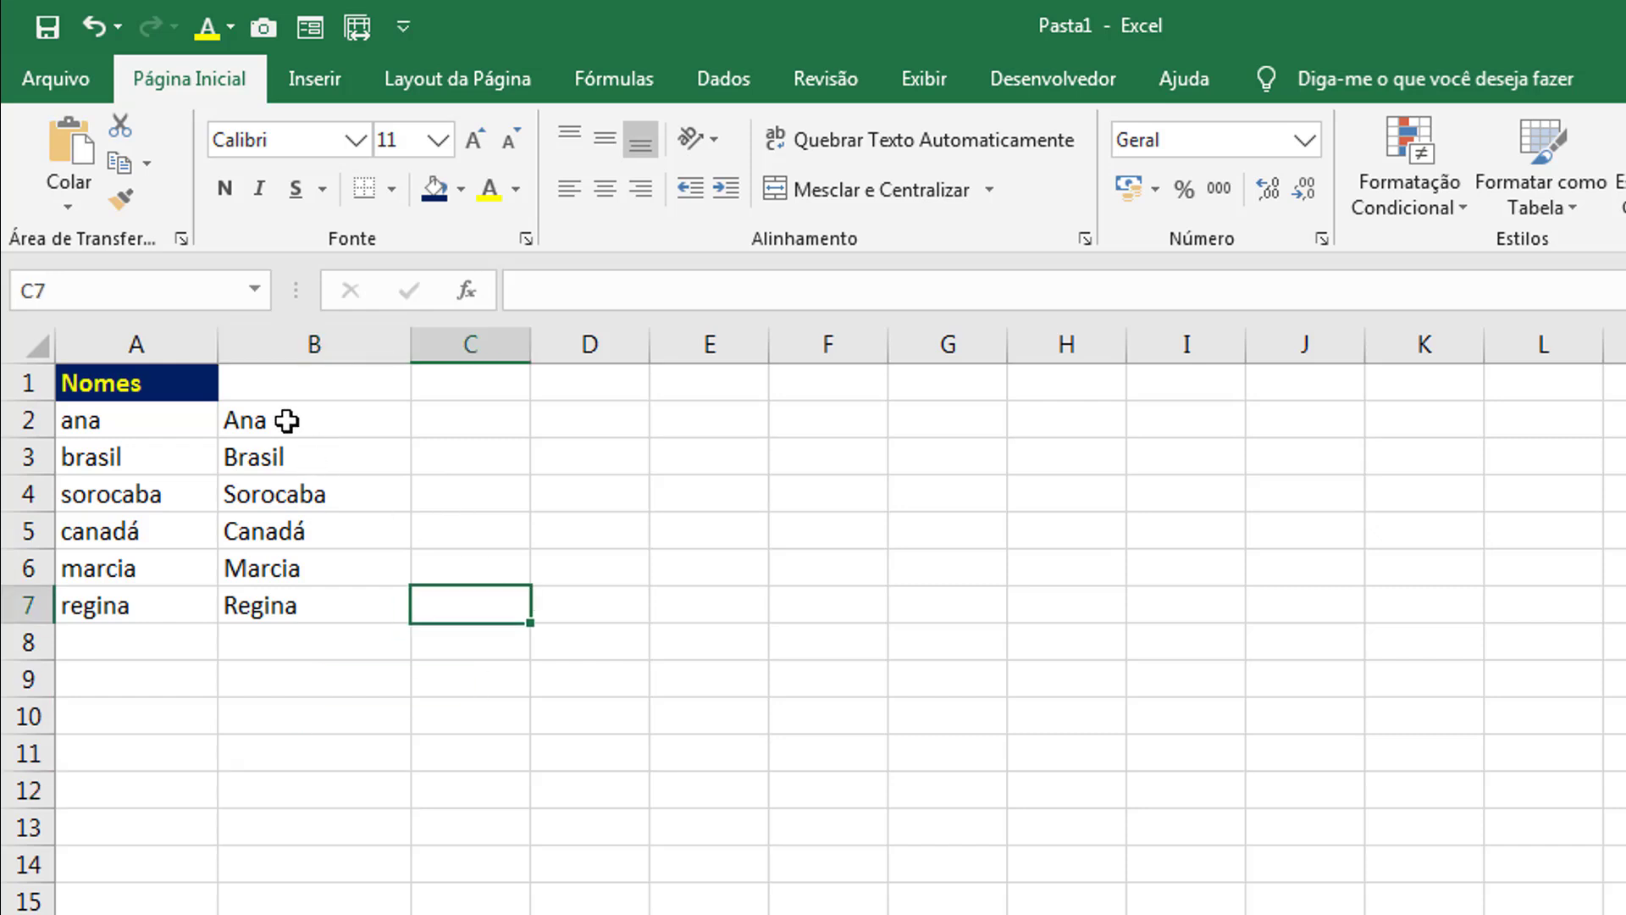
Step: Copy the capitalized results in B2:B7 and paste them as values over the original entries starting at A2
drag(287, 420, 297, 592)
key(ctrl+c)
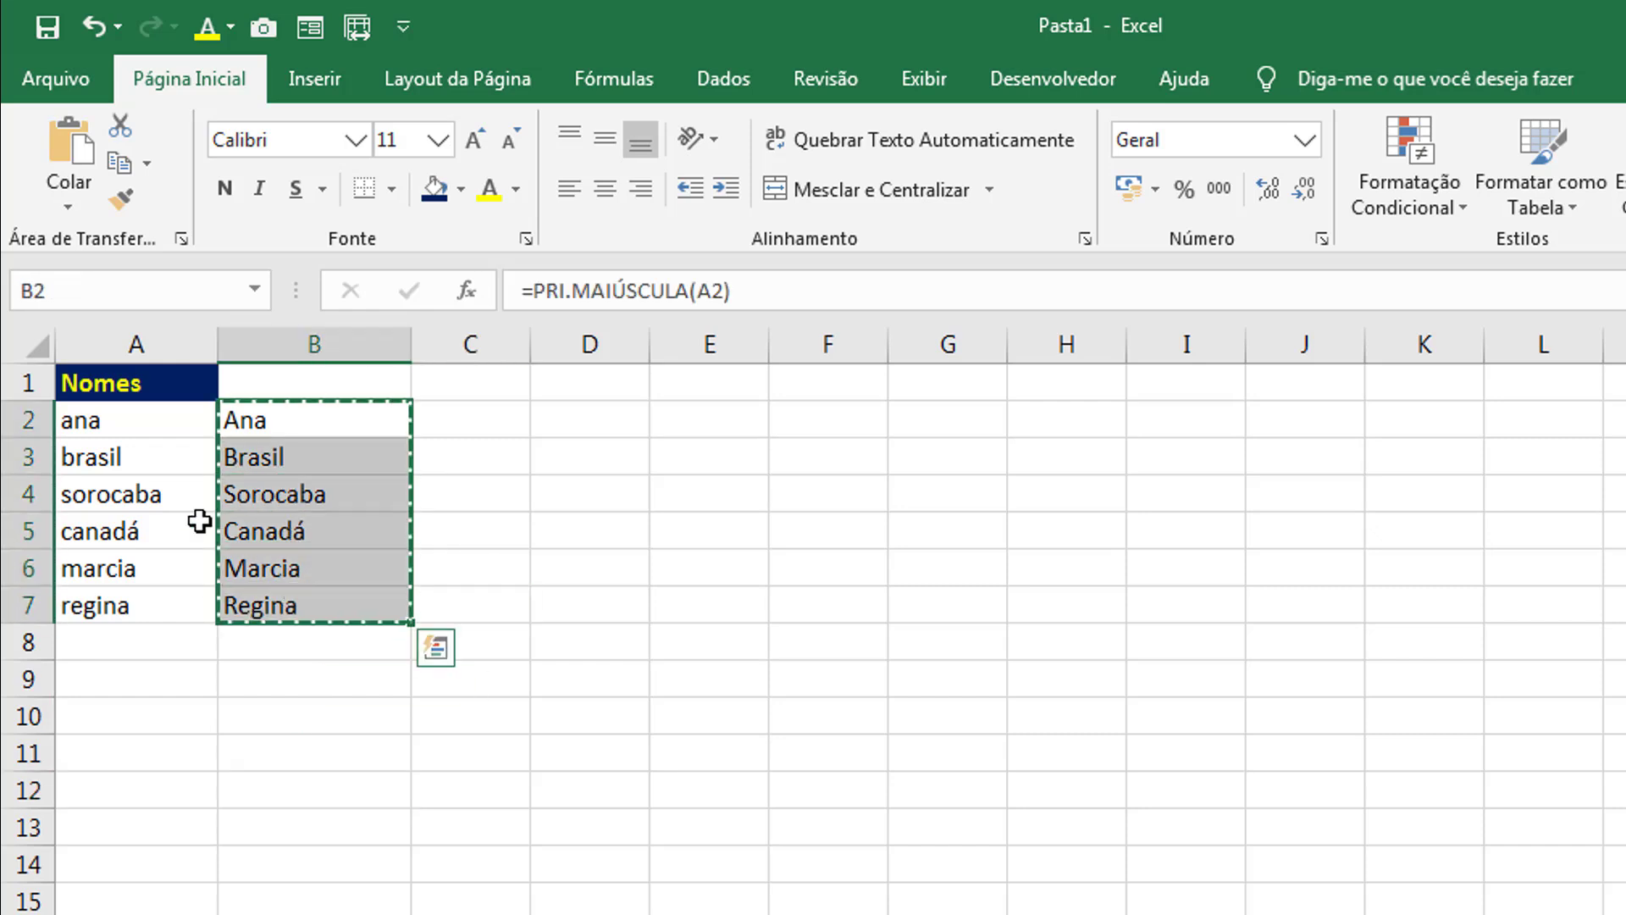
right_click(102, 421)
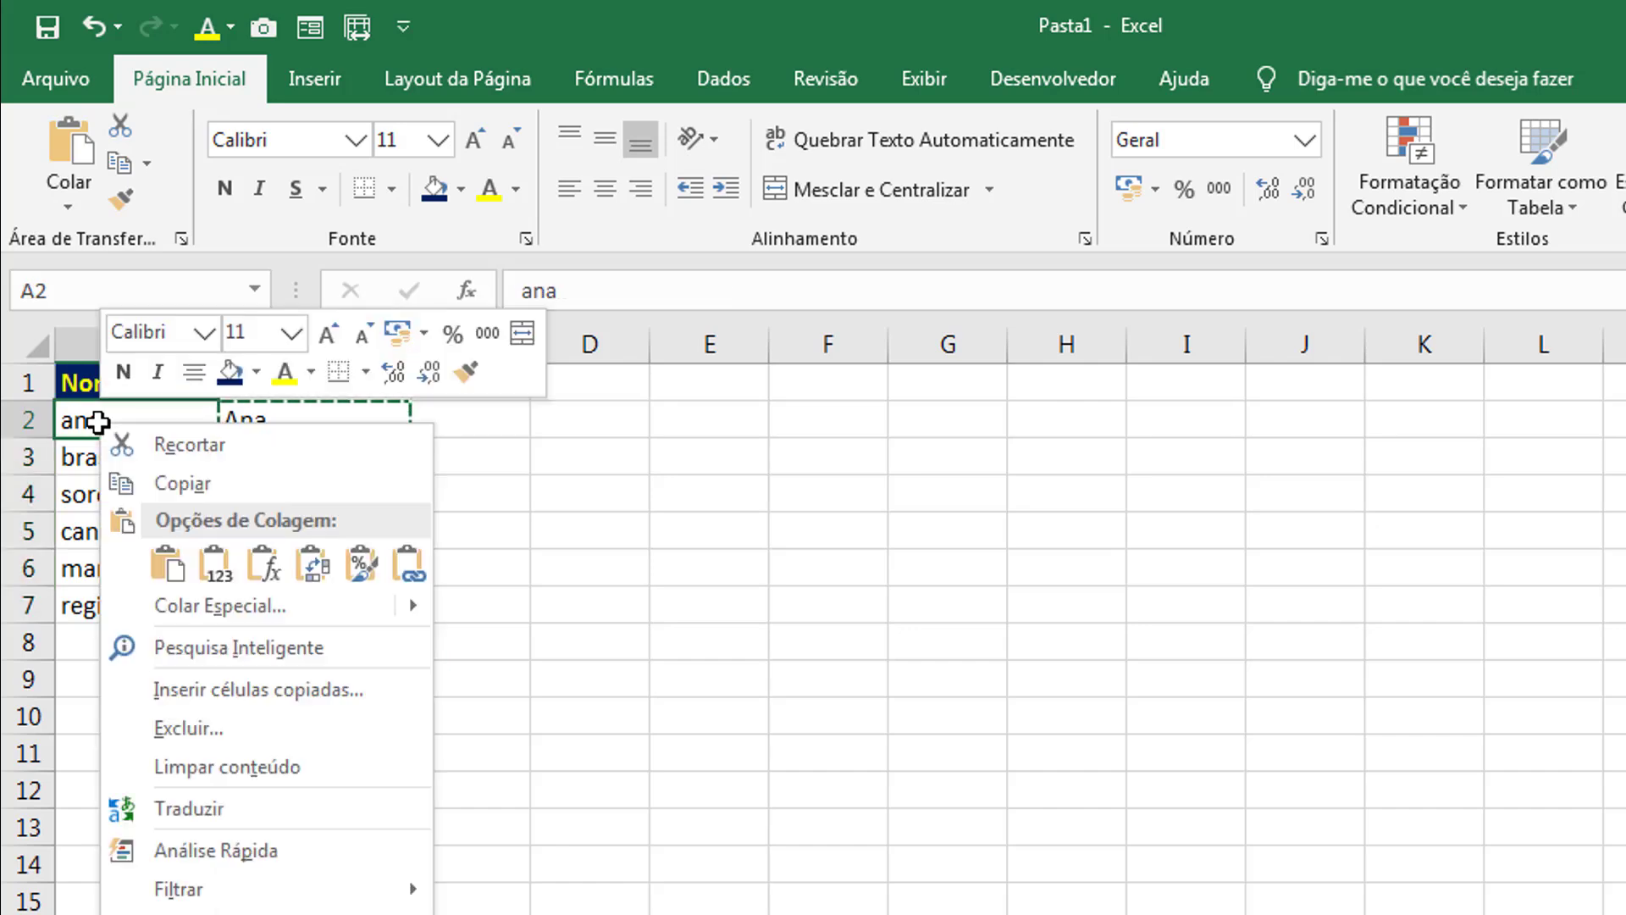
click(218, 573)
click(319, 763)
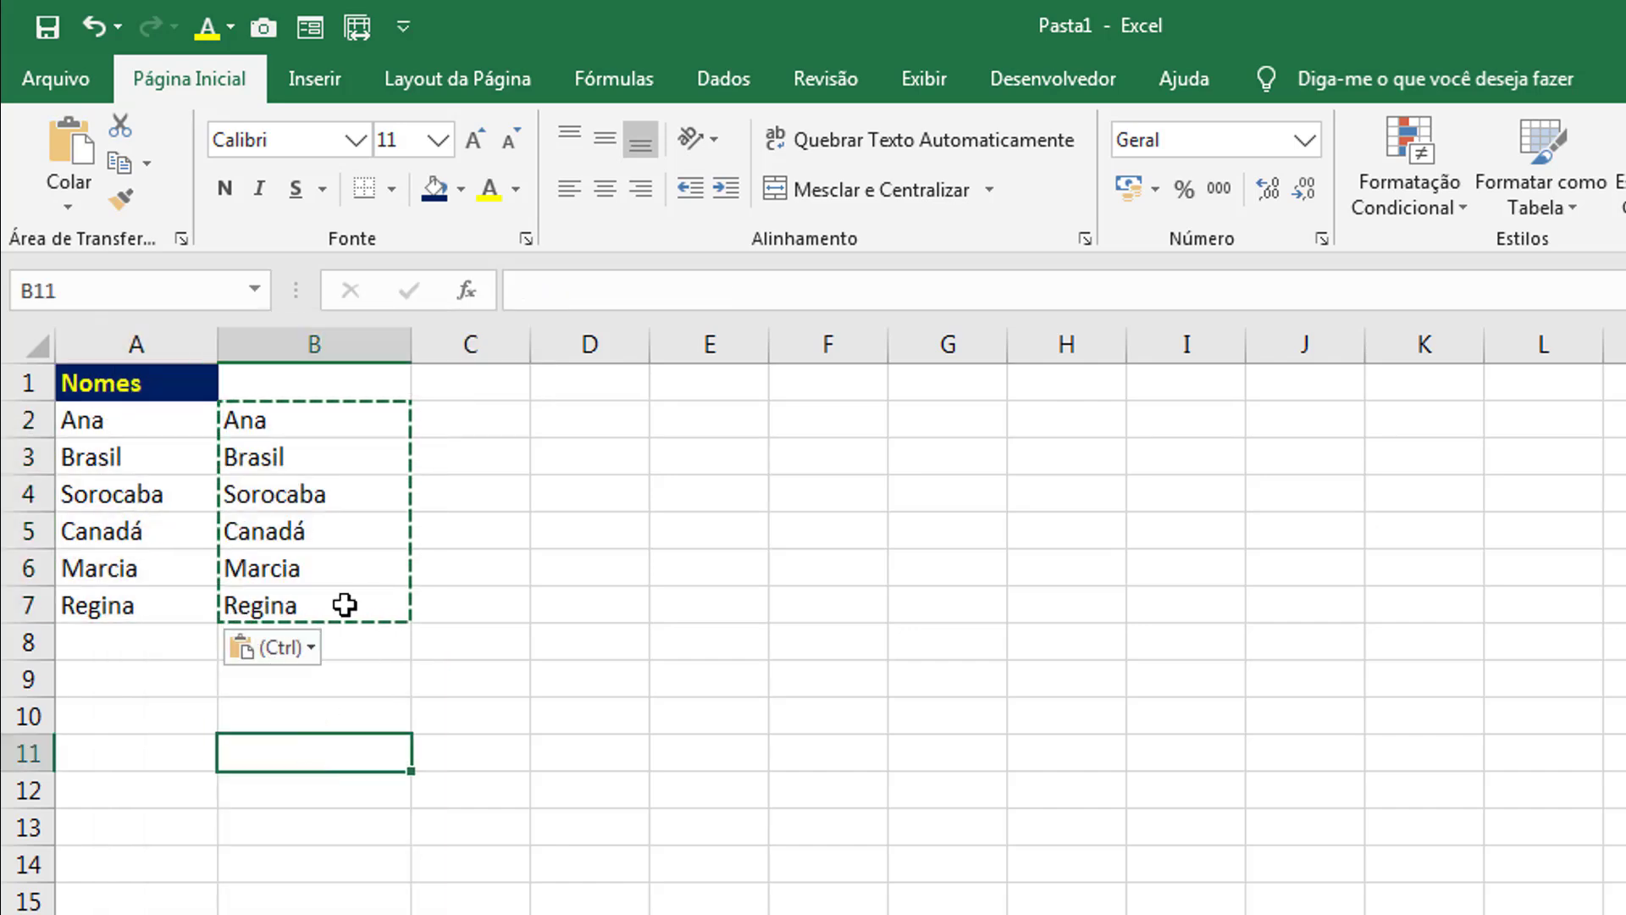
key(Escape)
Step: Clear the helper formulas from cells B2:B8
drag(276, 424, 321, 636)
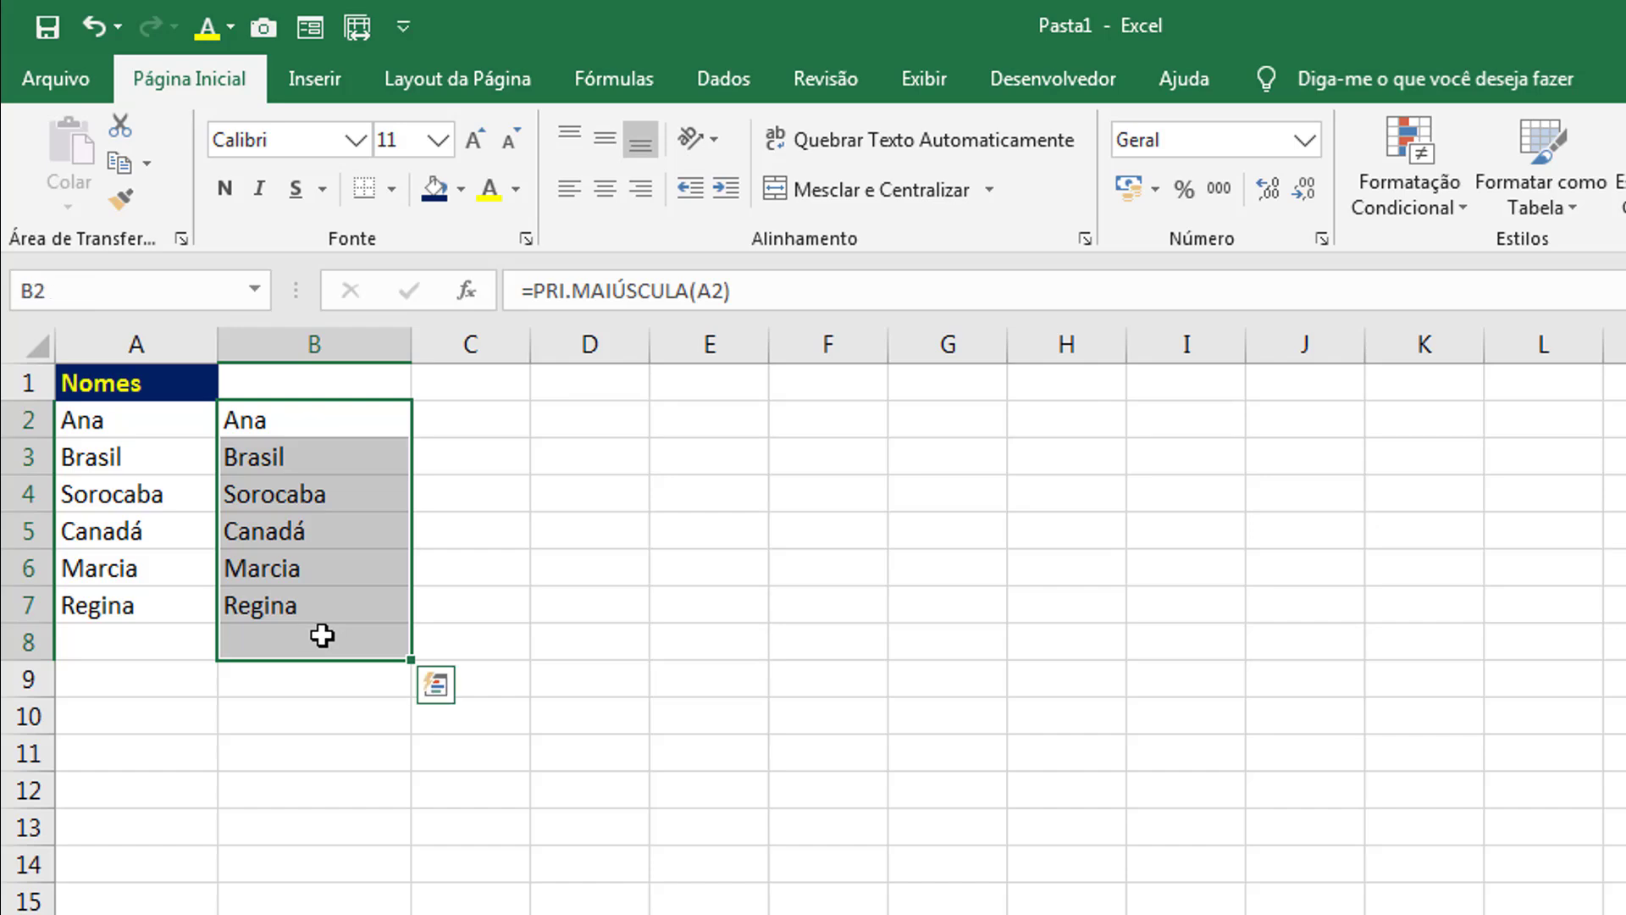
key(Delete)
click(383, 705)
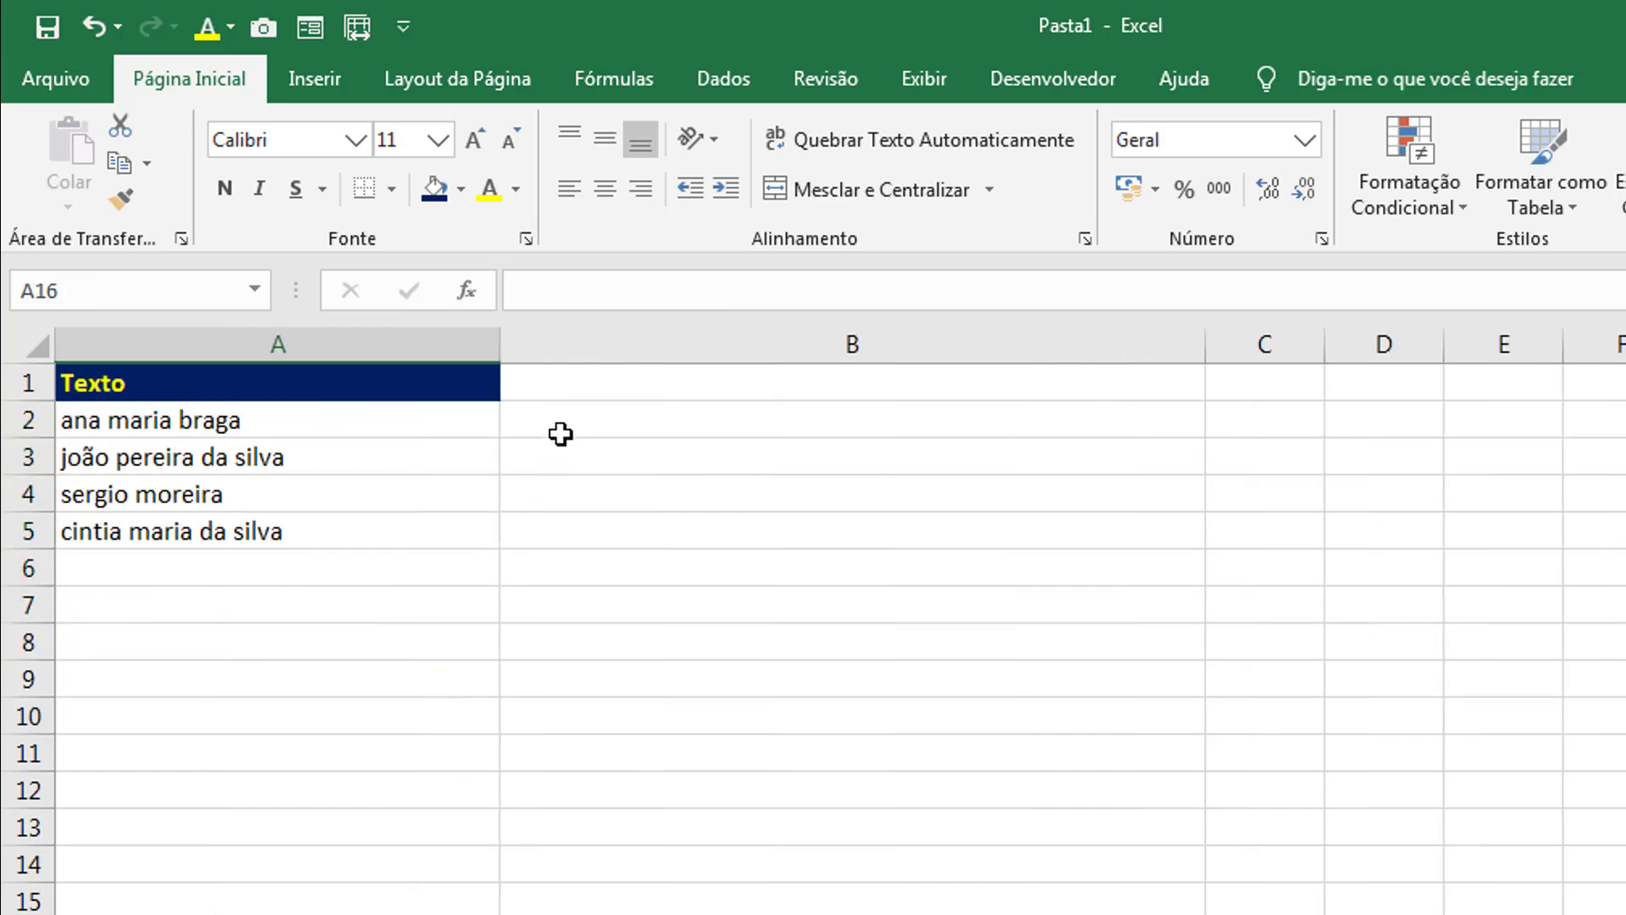
Step: Enter =PRI.MAIÚSCULA(A2) in cell B2 beside the full names listed under Texto
click(254, 424)
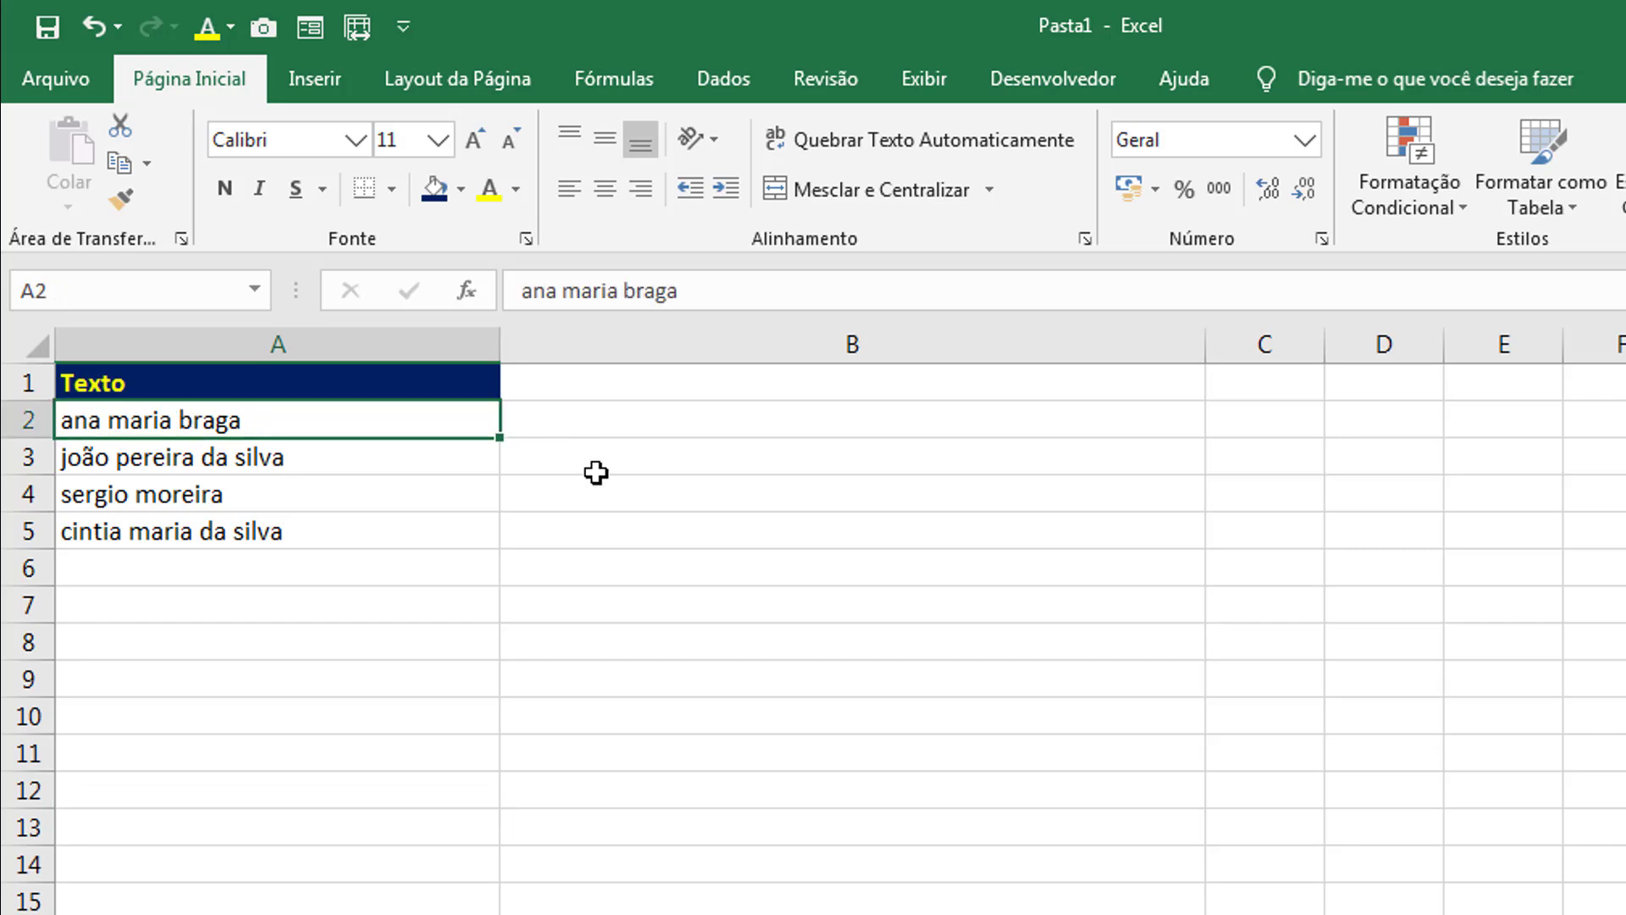
click(269, 461)
click(588, 416)
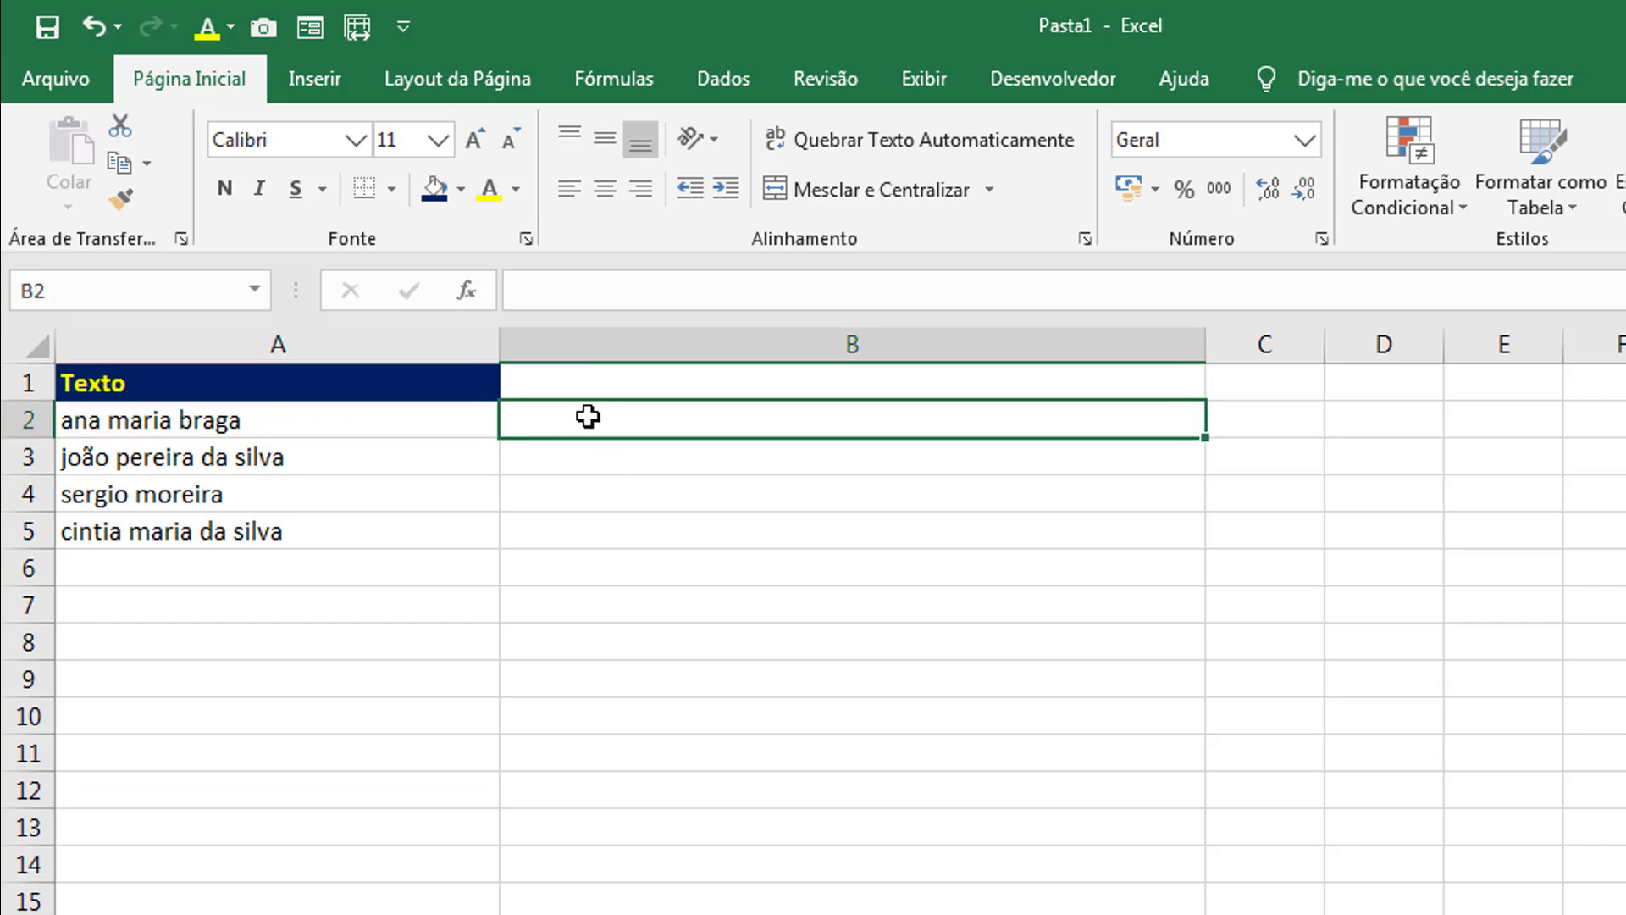
double_click(592, 420)
text(=PRI)
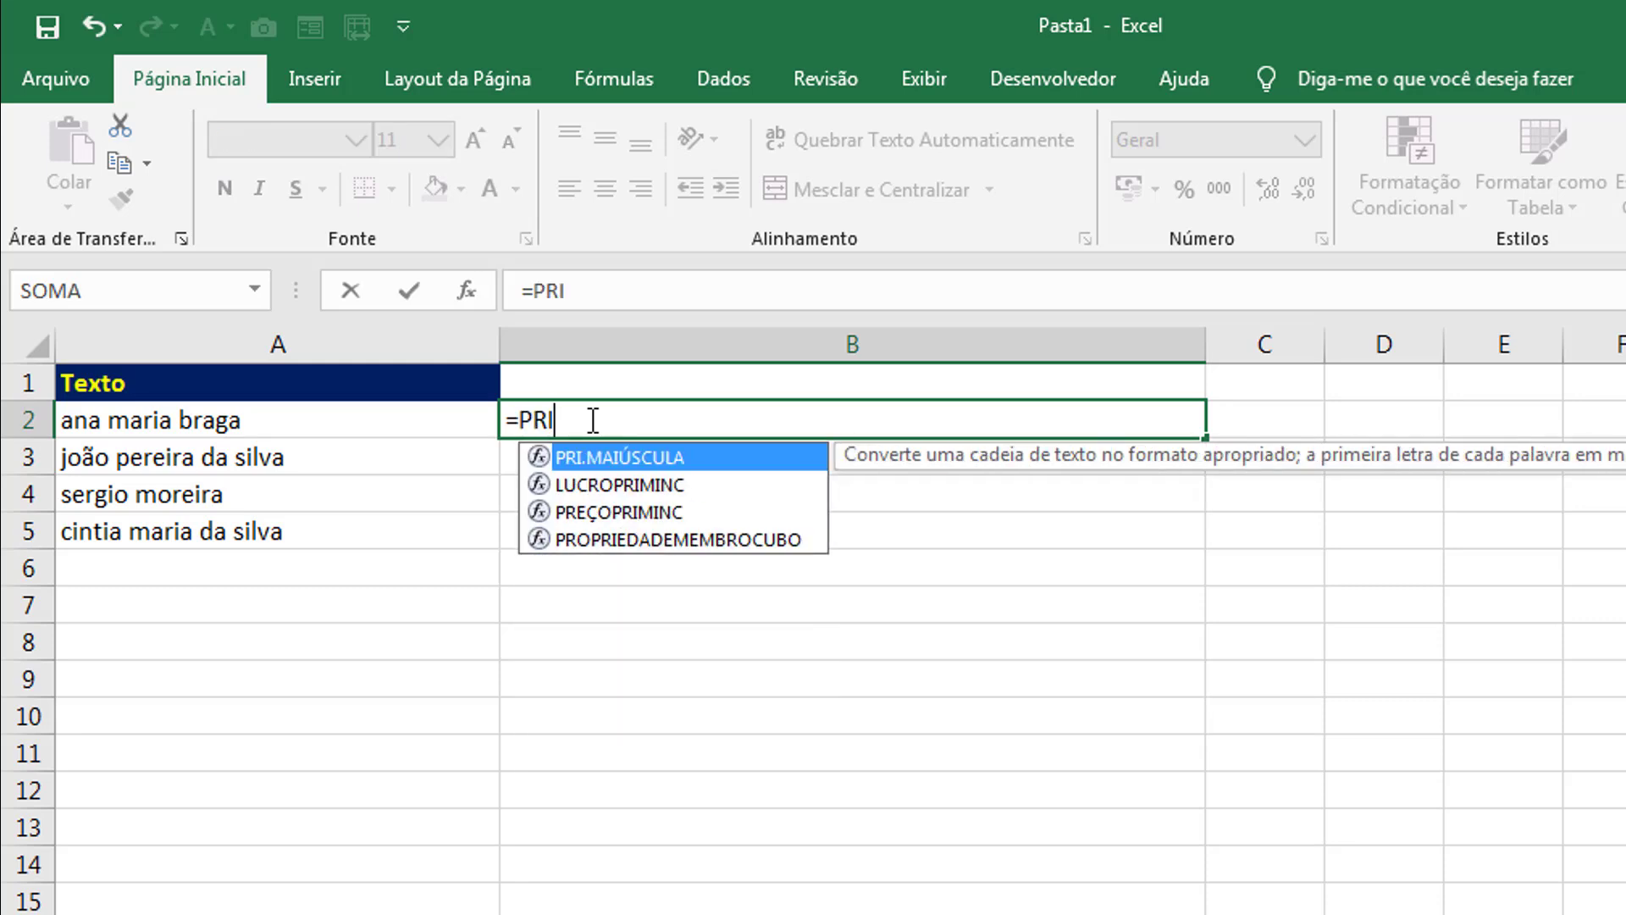
key(Tab)
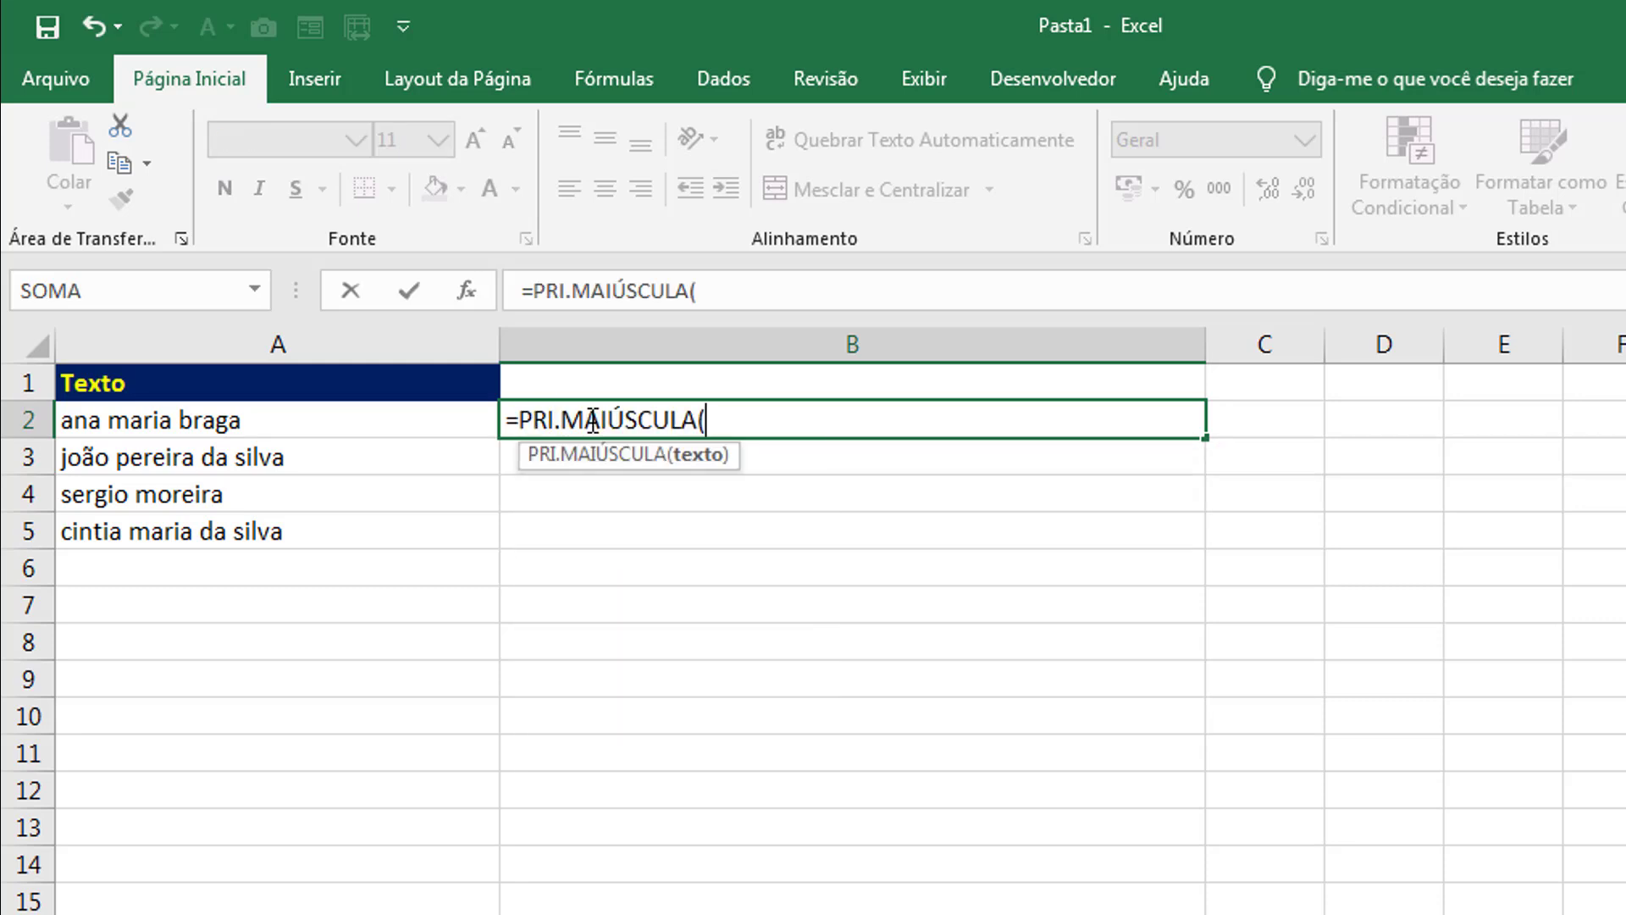
click(190, 428)
text())
key(Return)
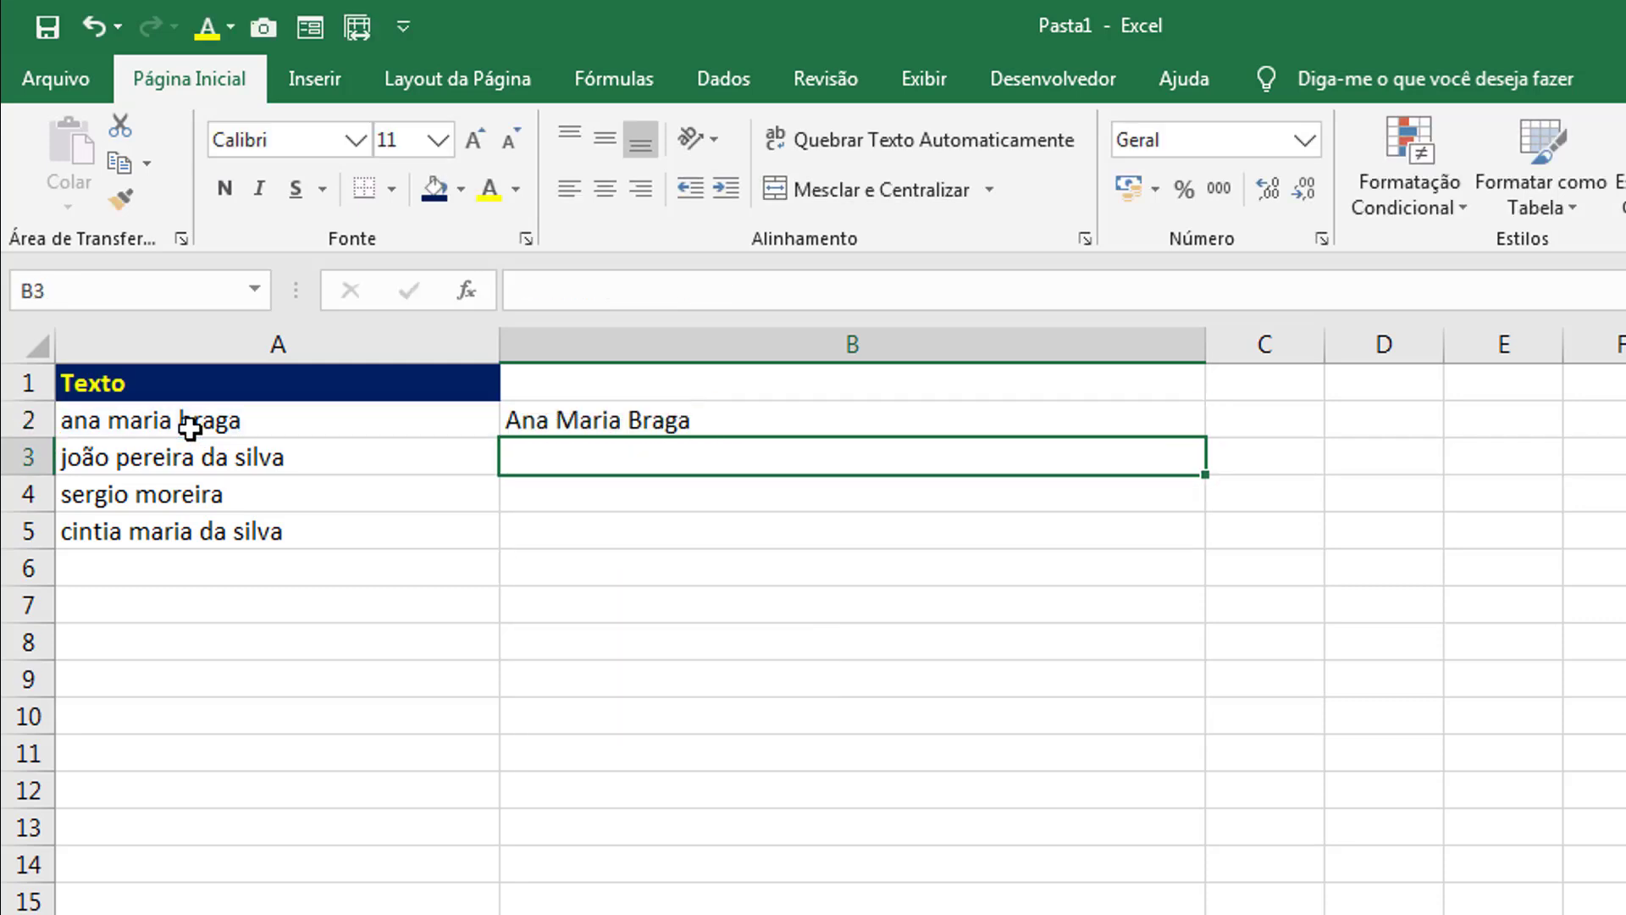
Step: Fill the full-name capitalization formula from B2 down through B5
click(1115, 424)
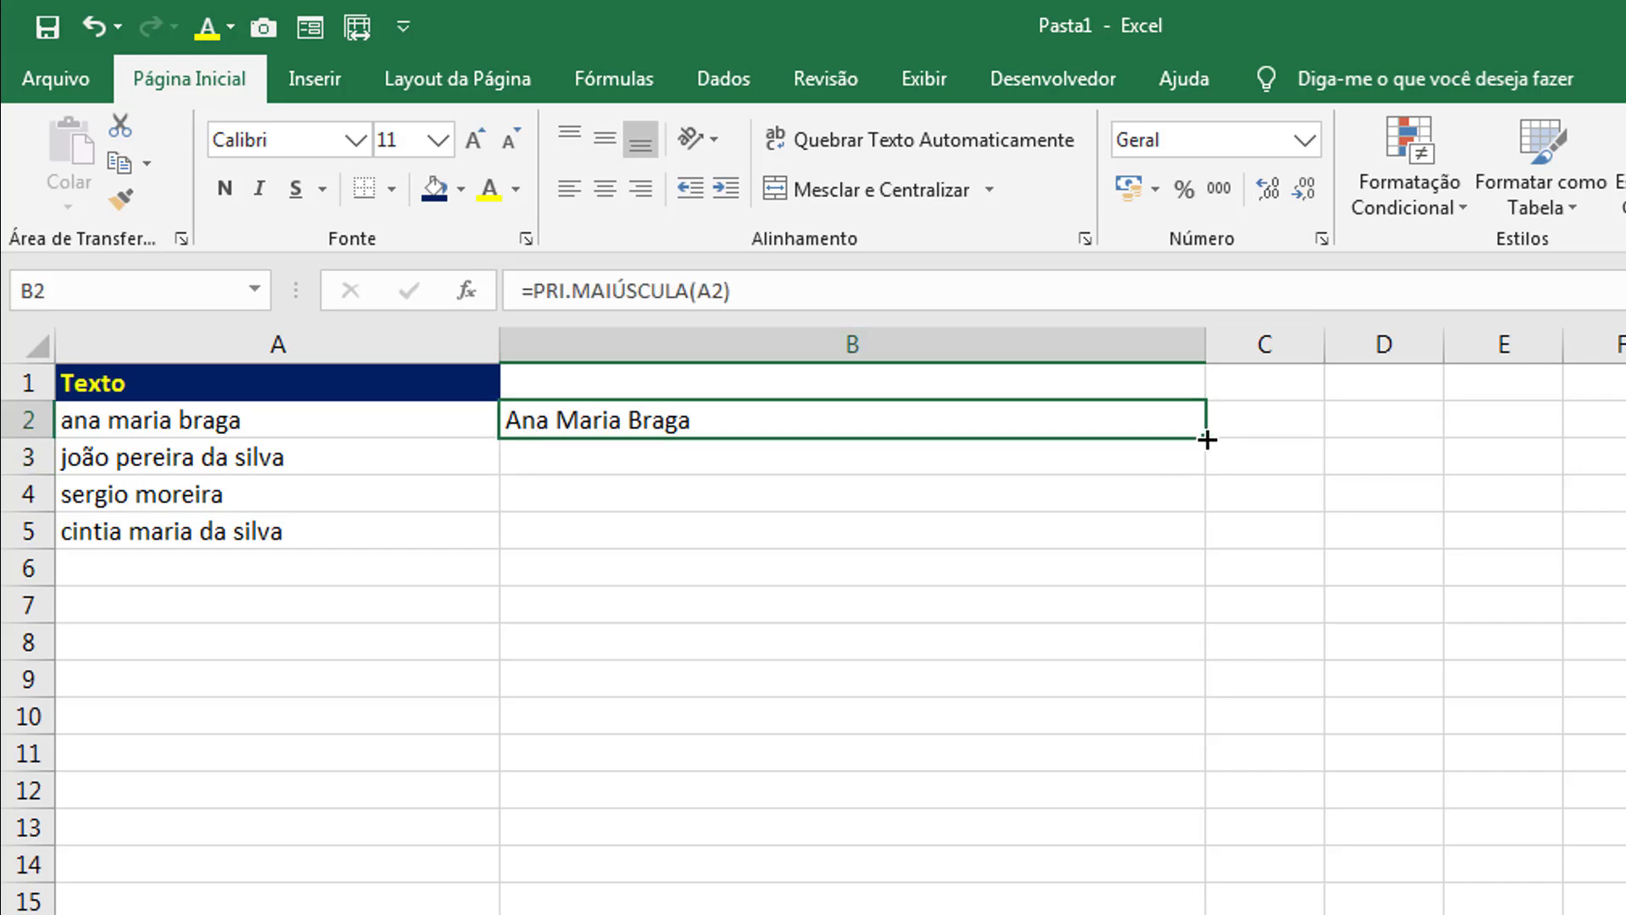
drag(1205, 439, 1169, 535)
click(935, 421)
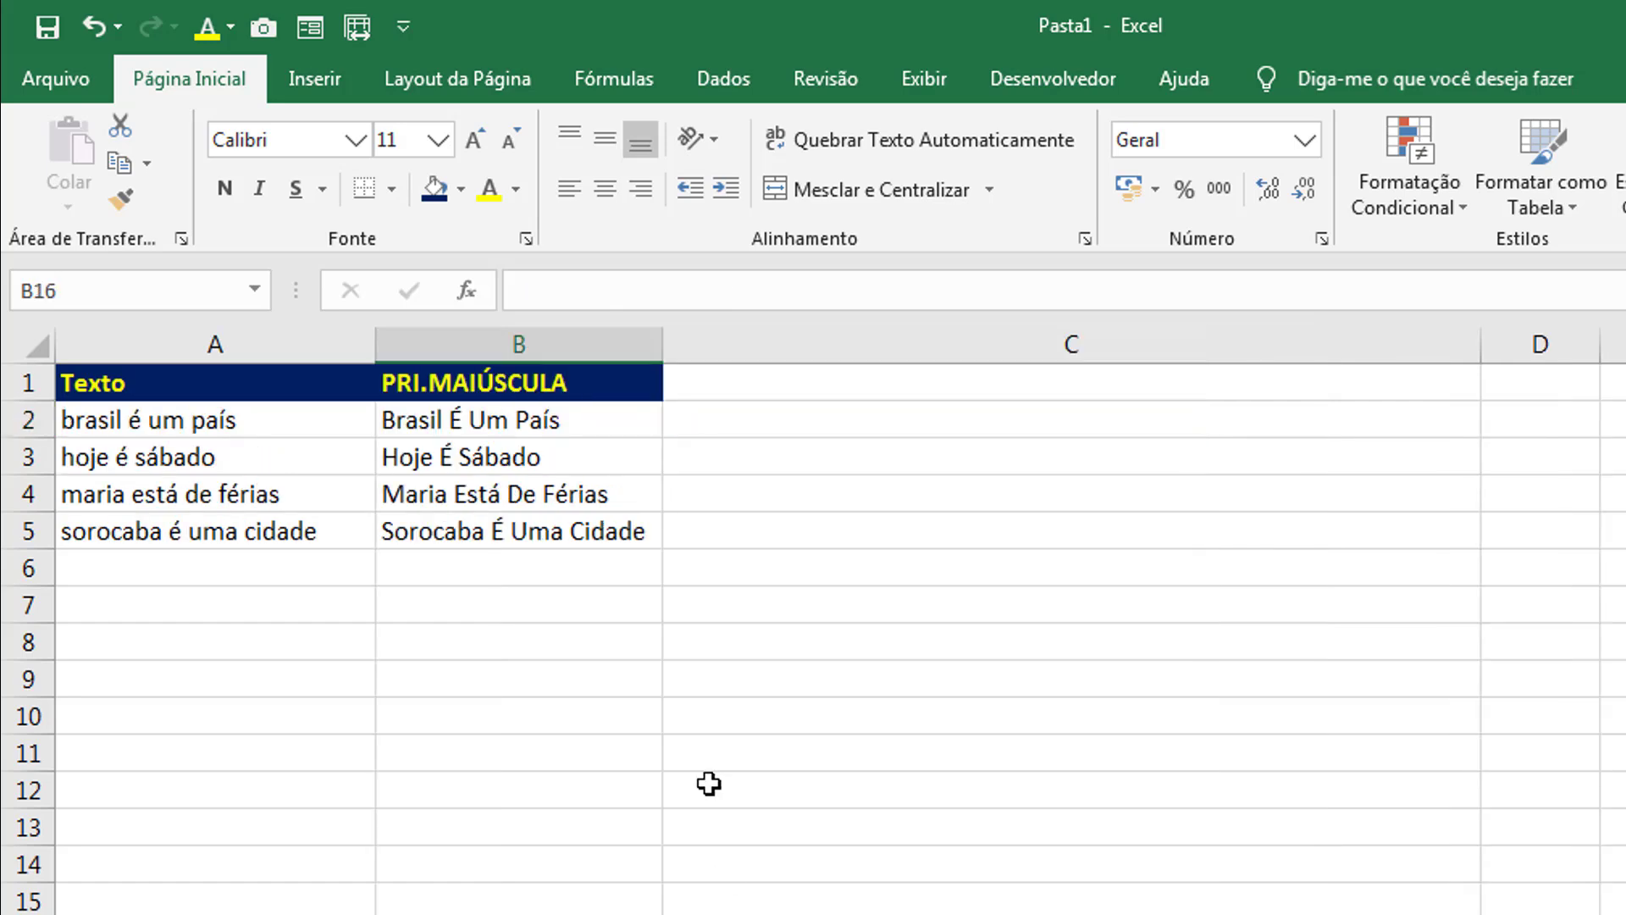
Step: Compare the sentence in A2 with its PRI.MAIÚSCULA formula result in B2
click(709, 784)
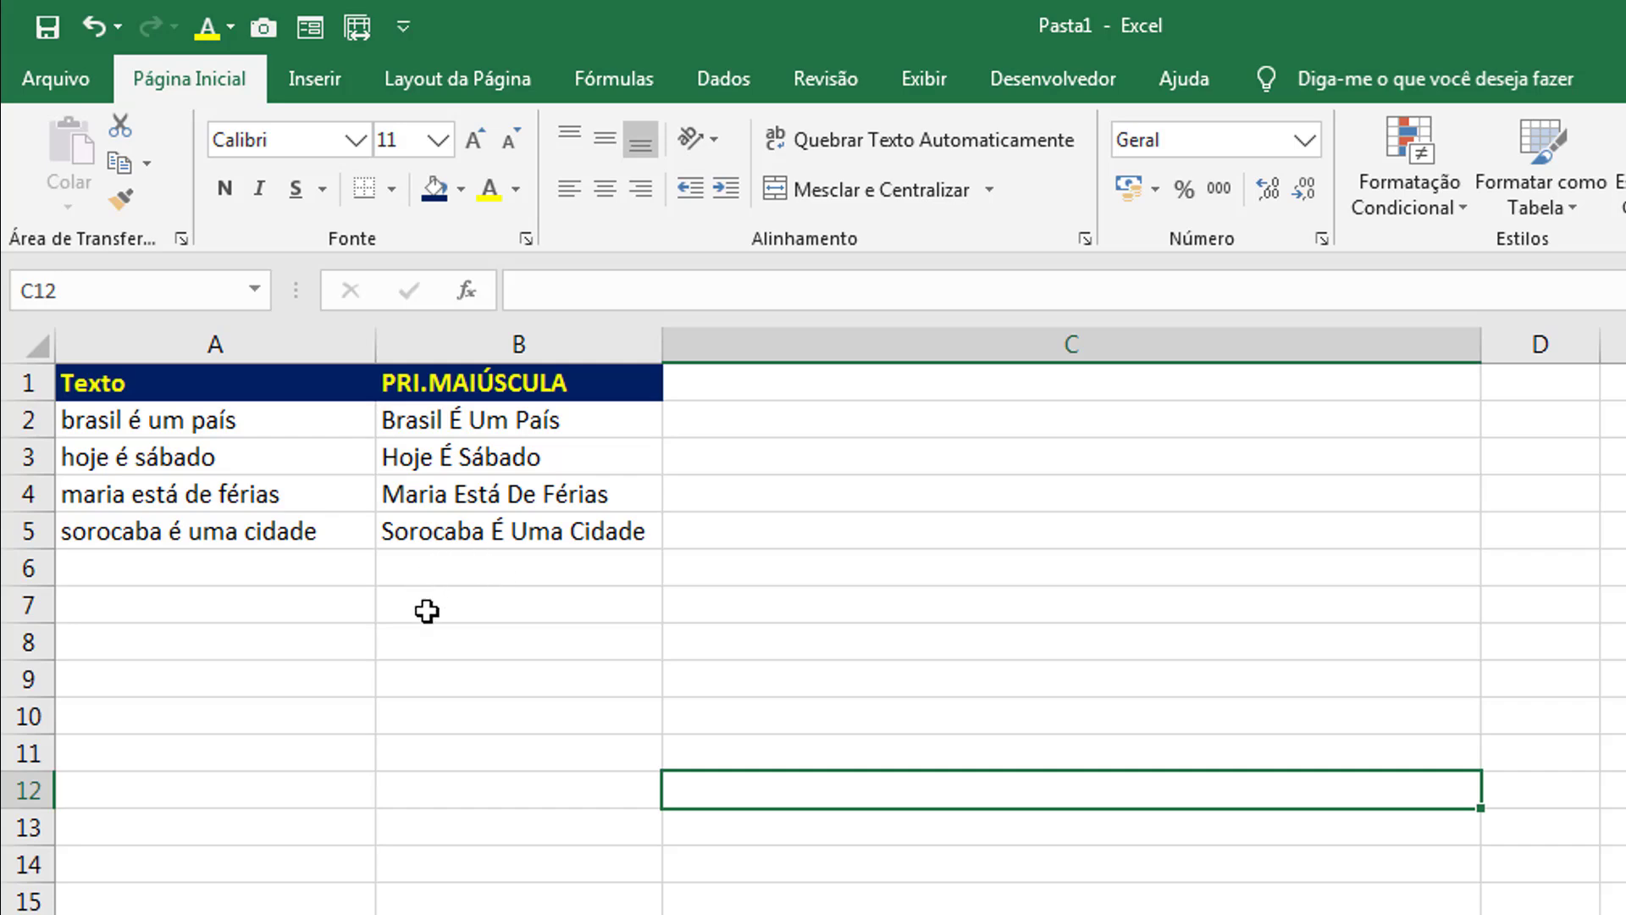
click(552, 421)
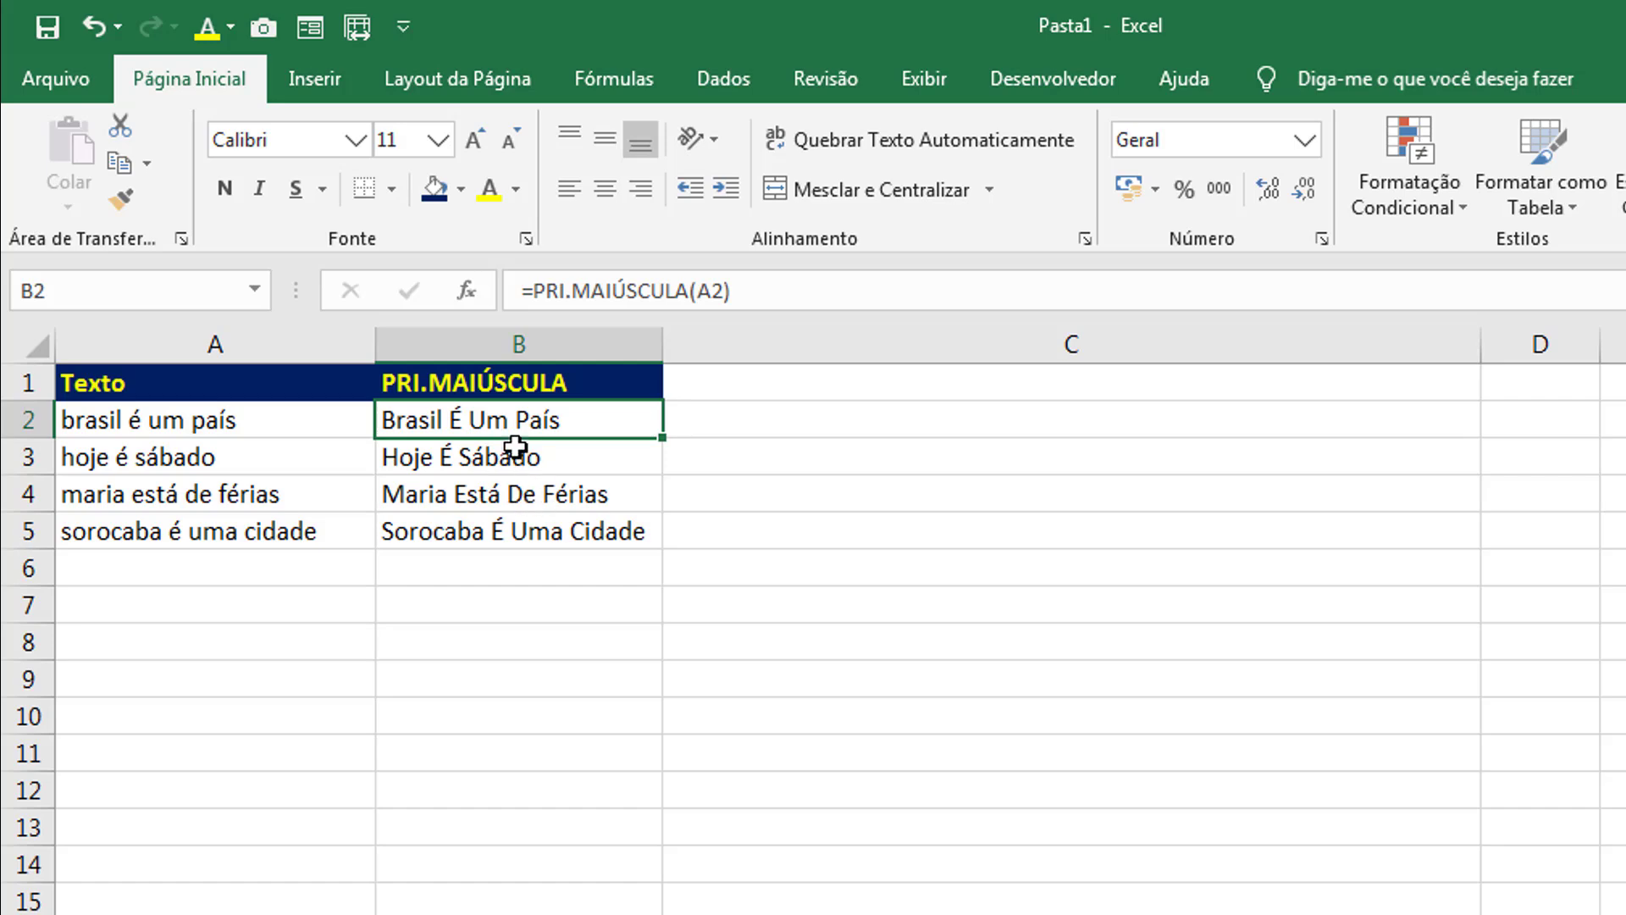
click(135, 420)
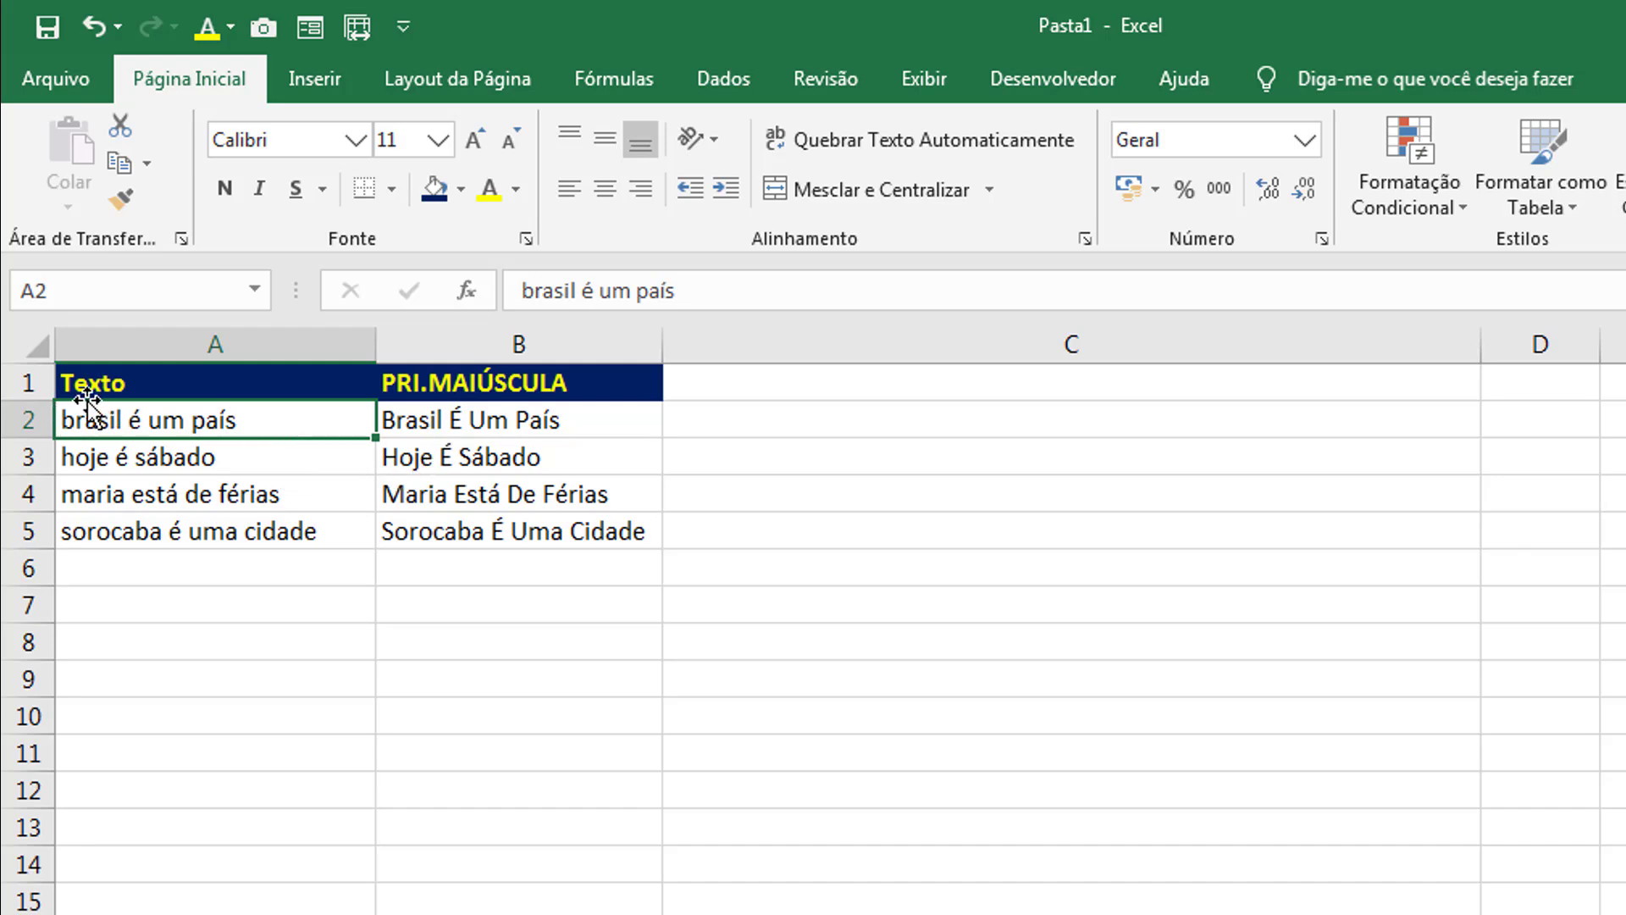
click(446, 419)
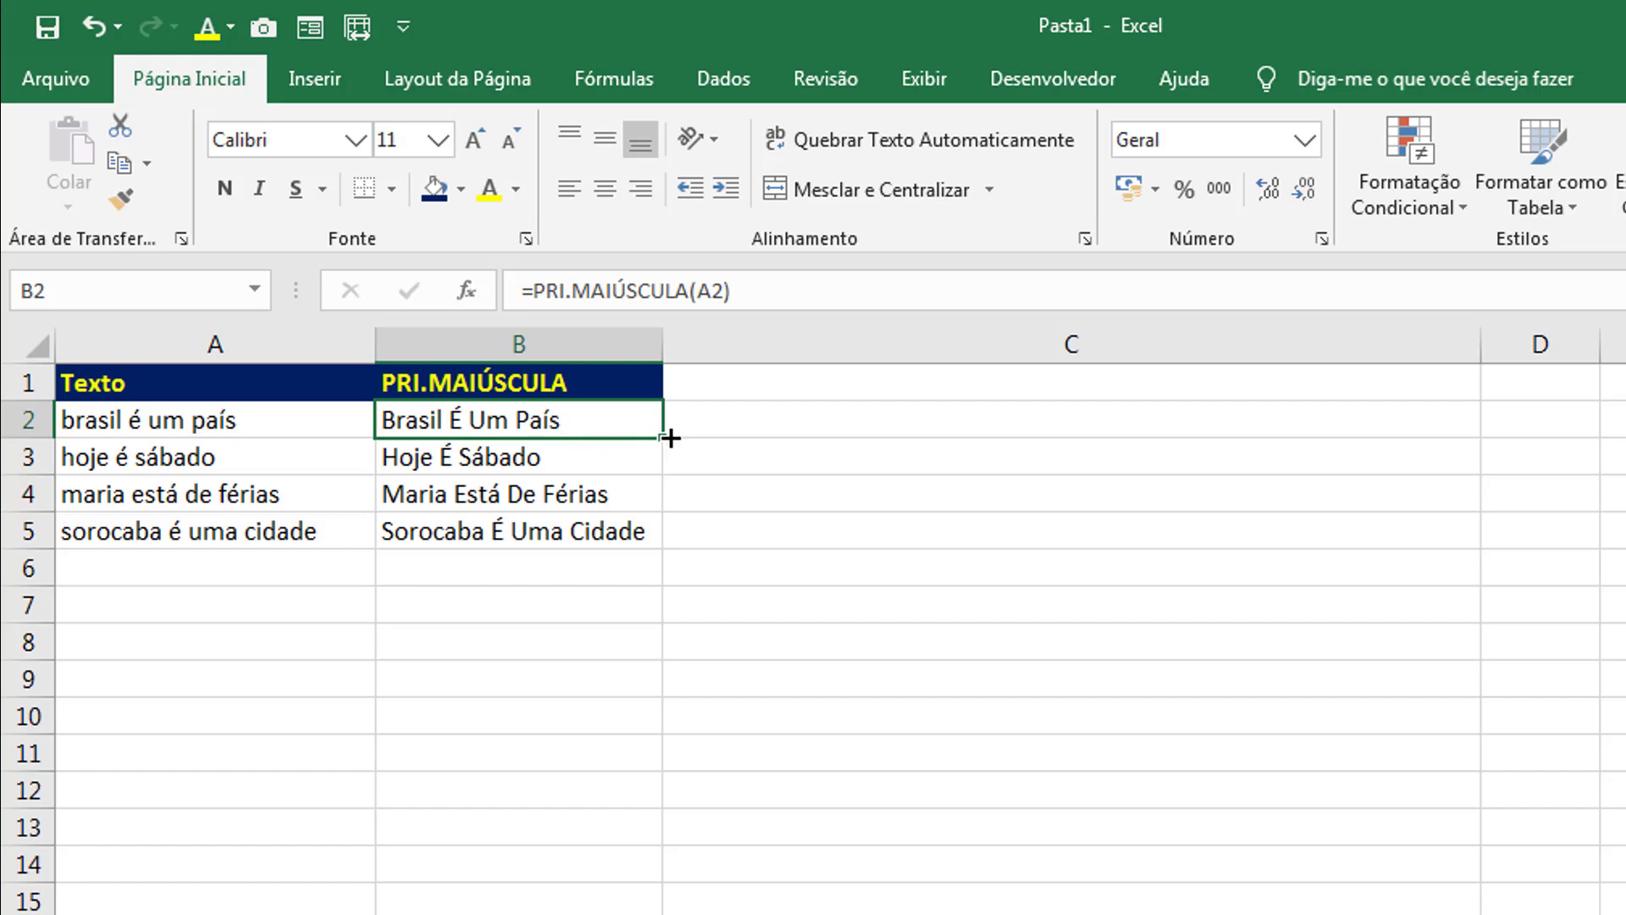
Step: Begin a formula in C2 with =PRI.MAIÚSCULA(ESQUERDA(A2;1)) to capitalize only the first character of the sentence in A2
click(743, 426)
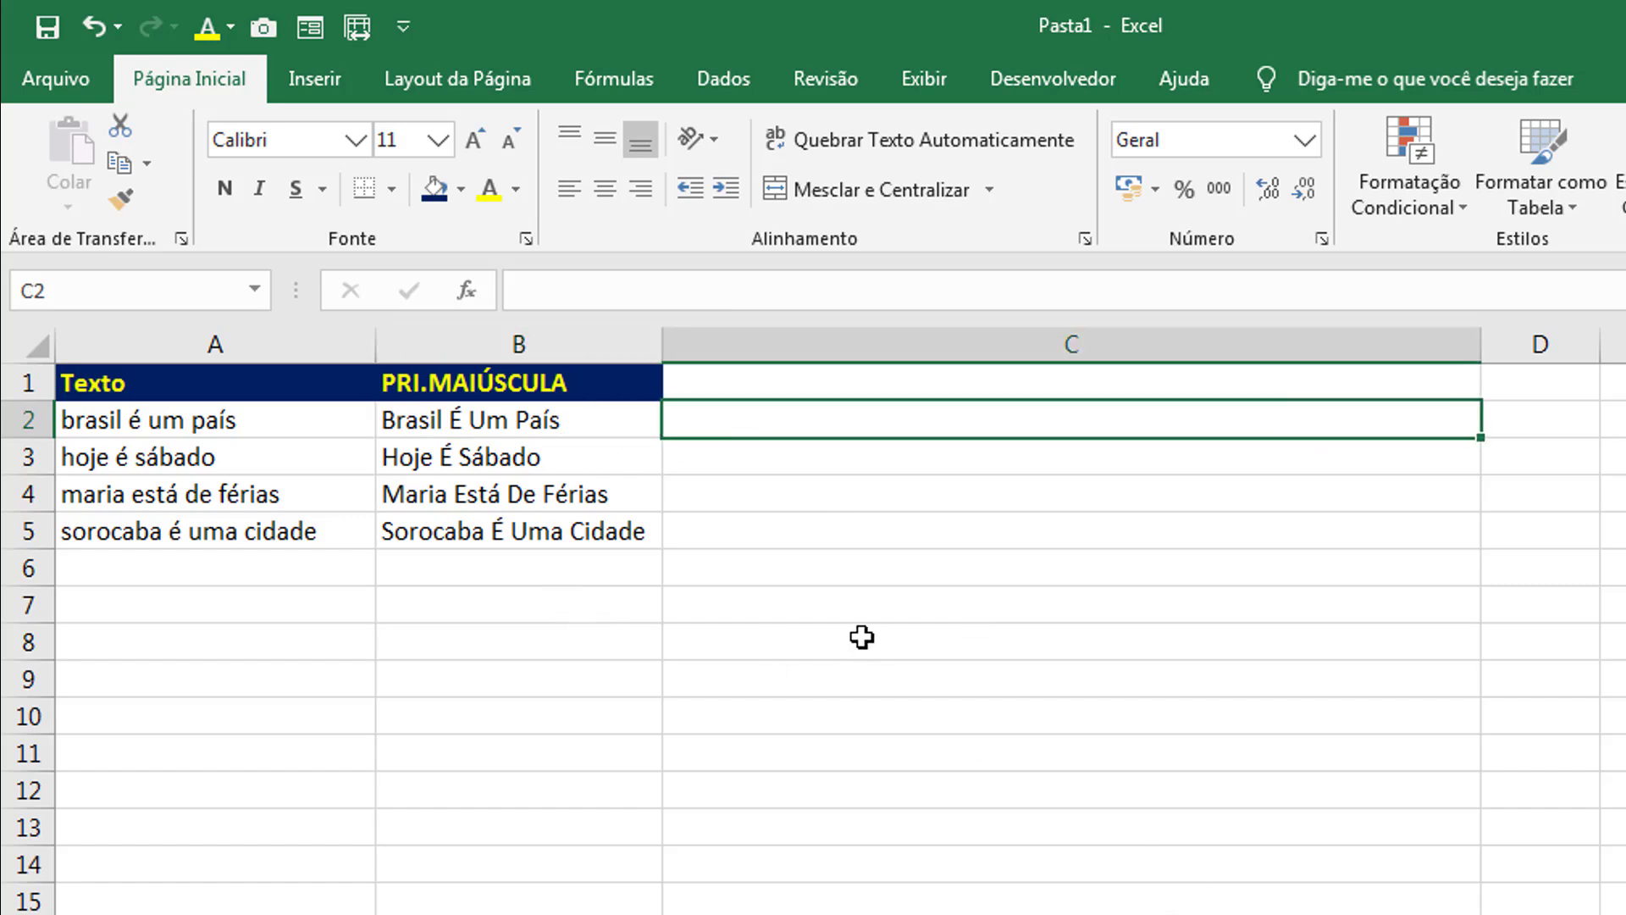
double_click(819, 412)
text(=)
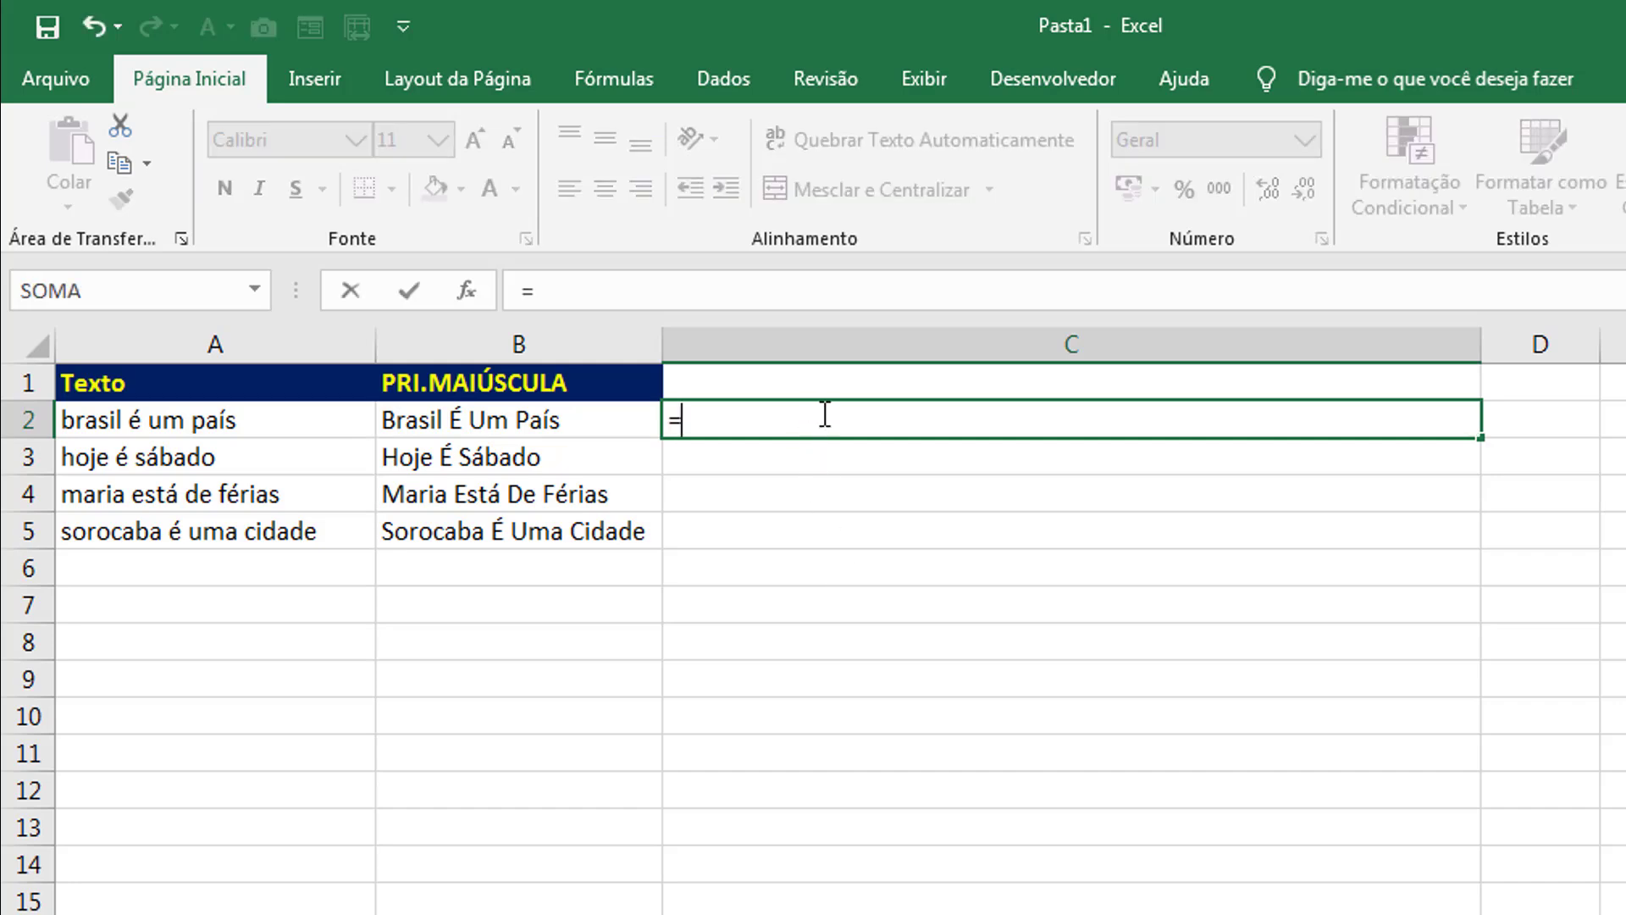
text(PRI)
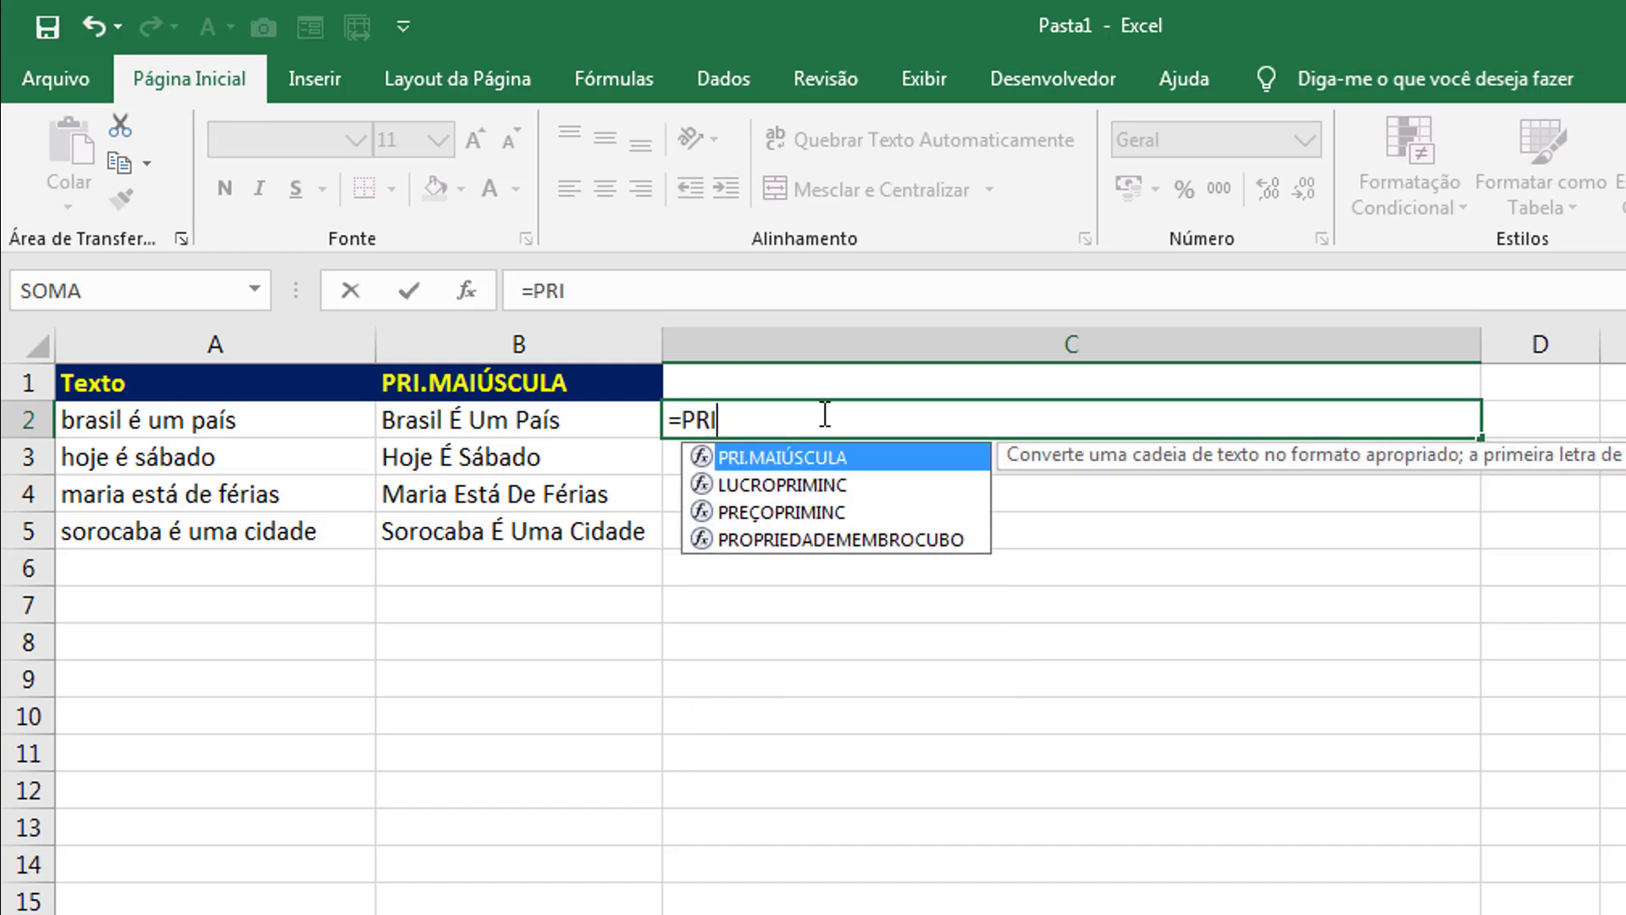
key(Tab)
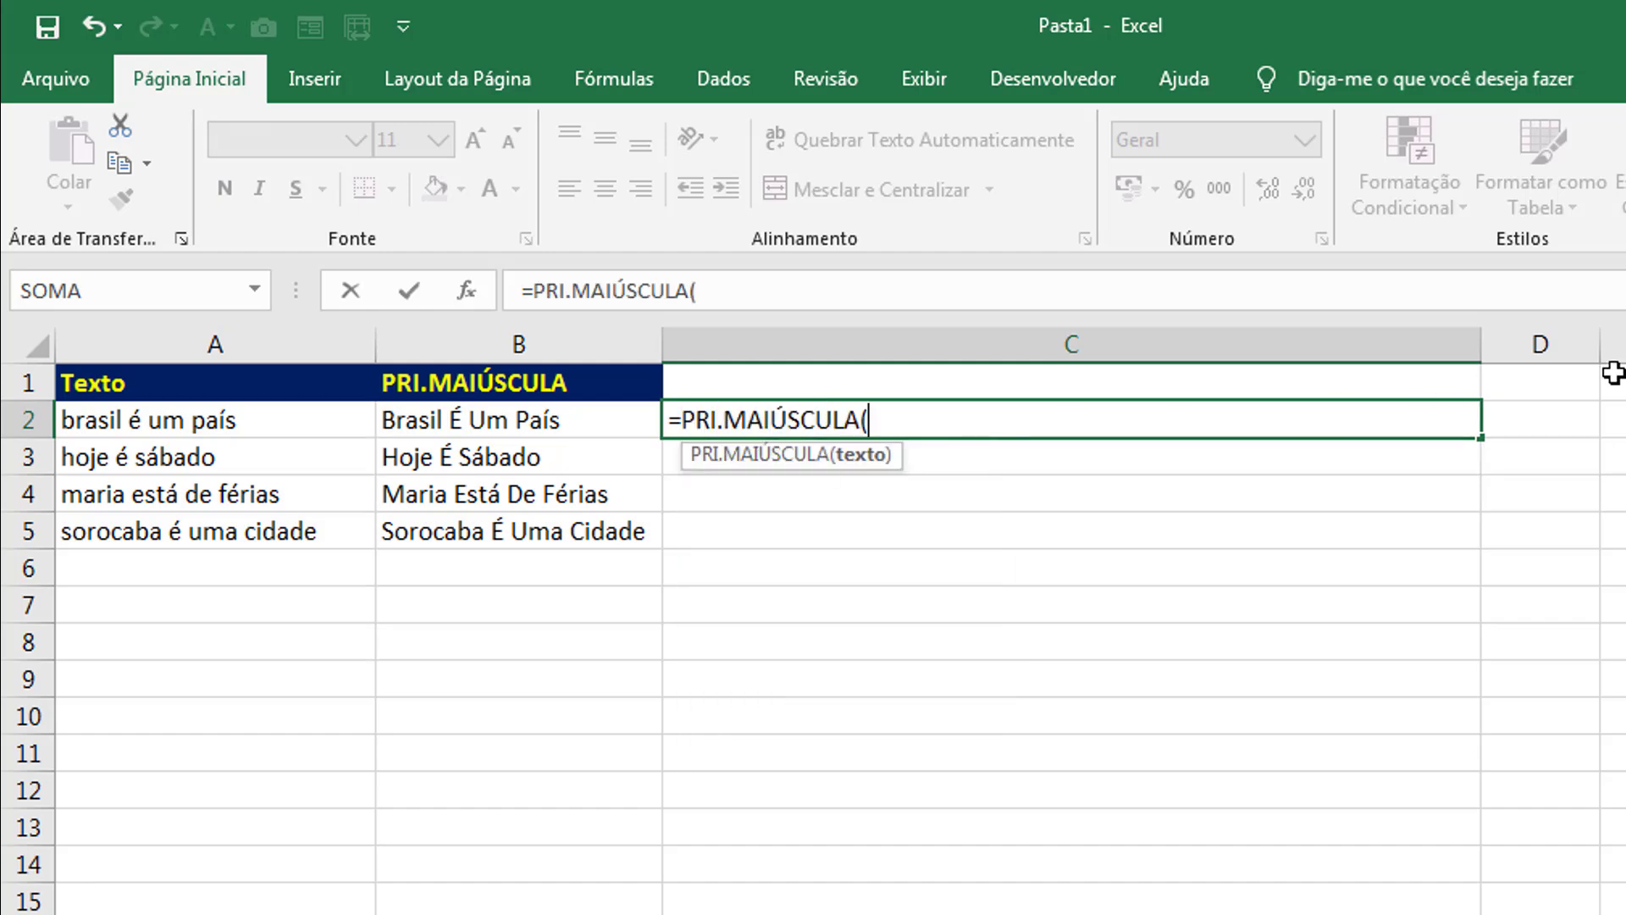
text(ESQU)
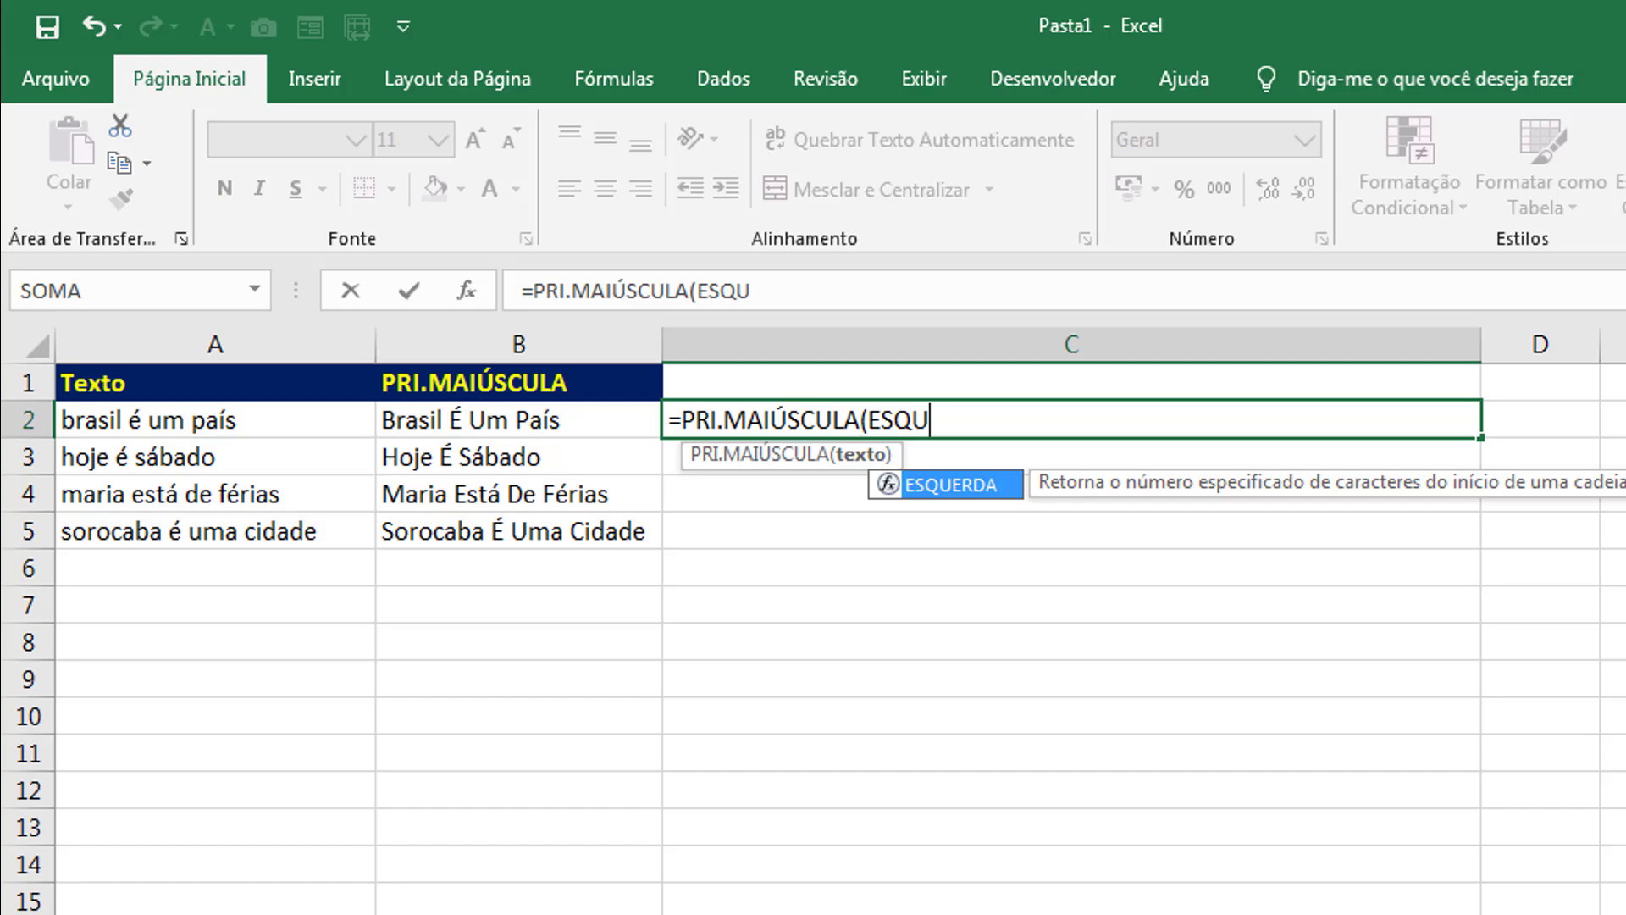
key(Tab)
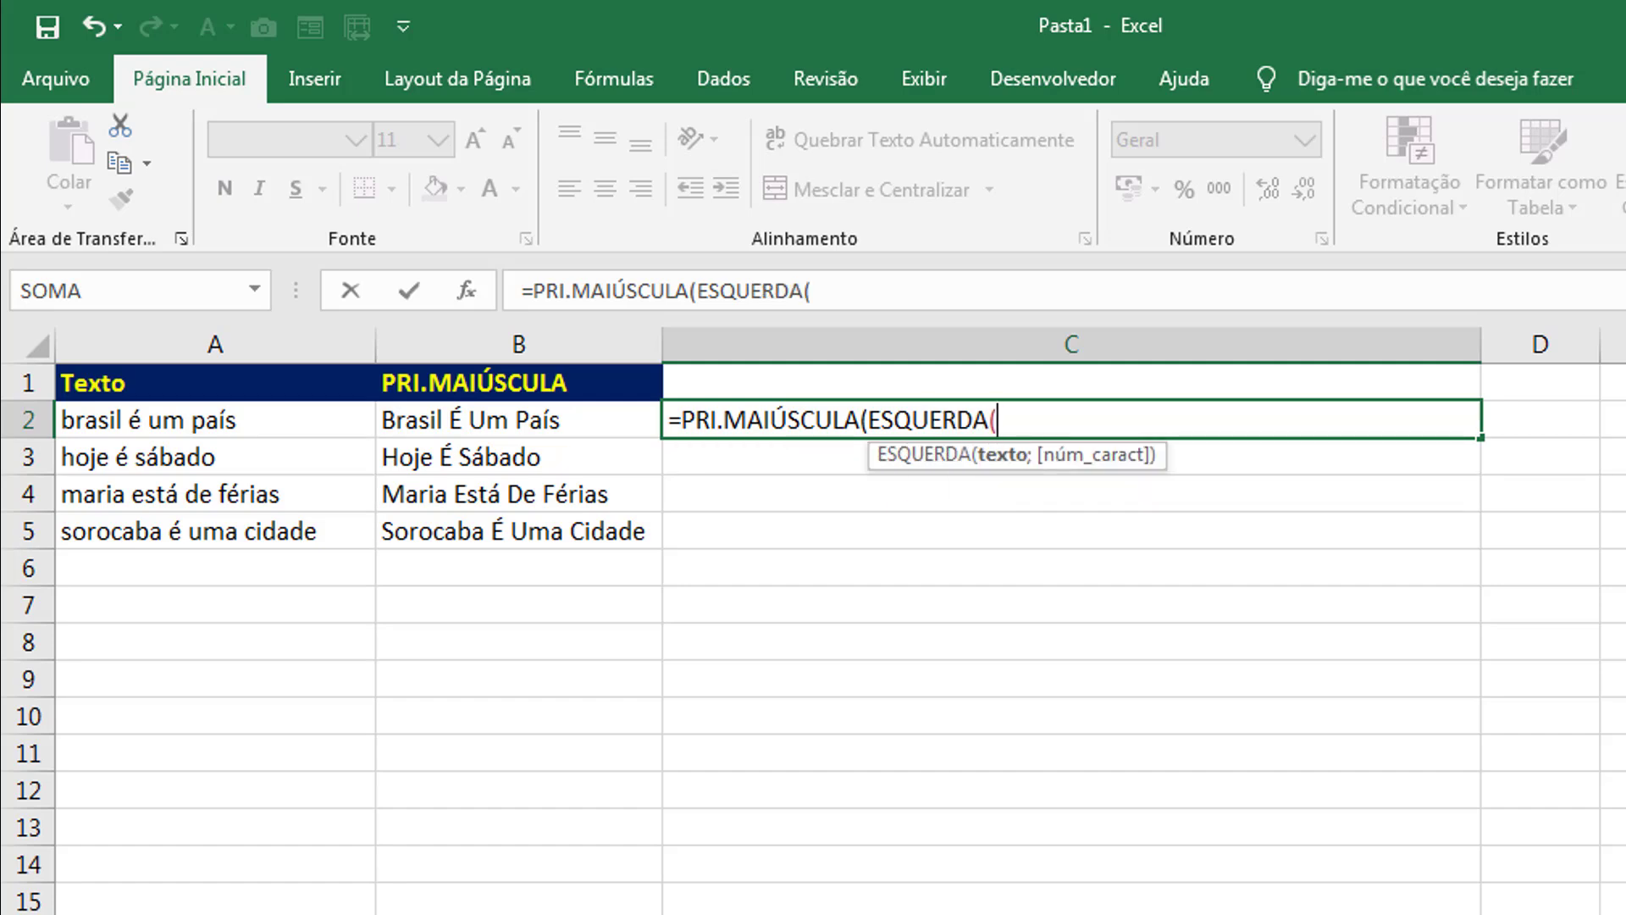
click(286, 422)
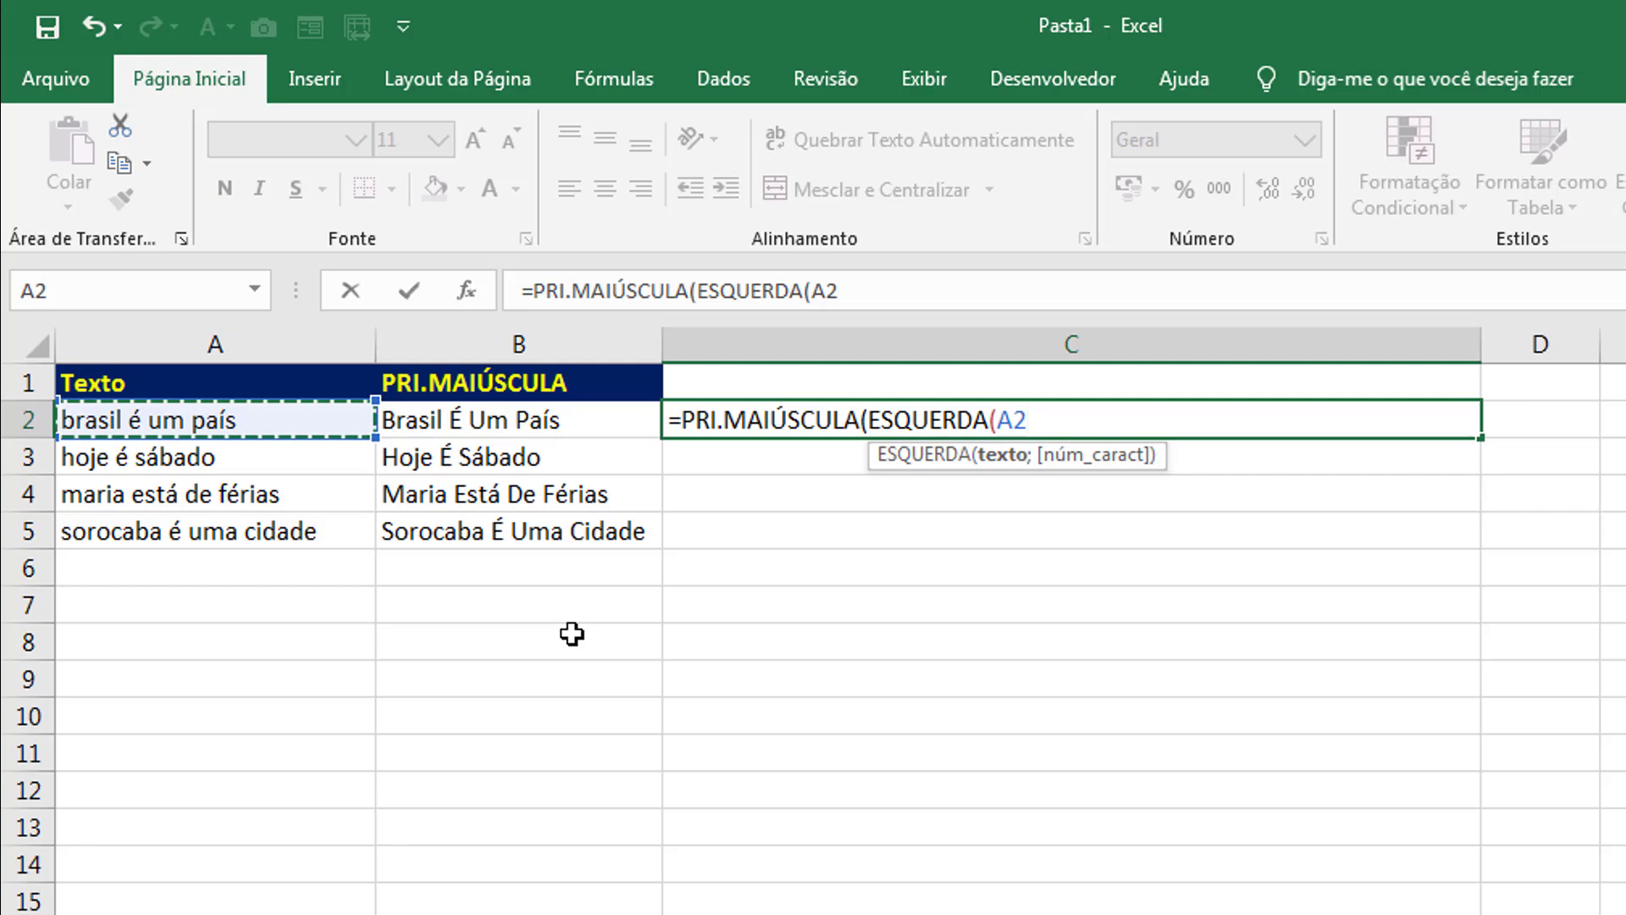
text(;)
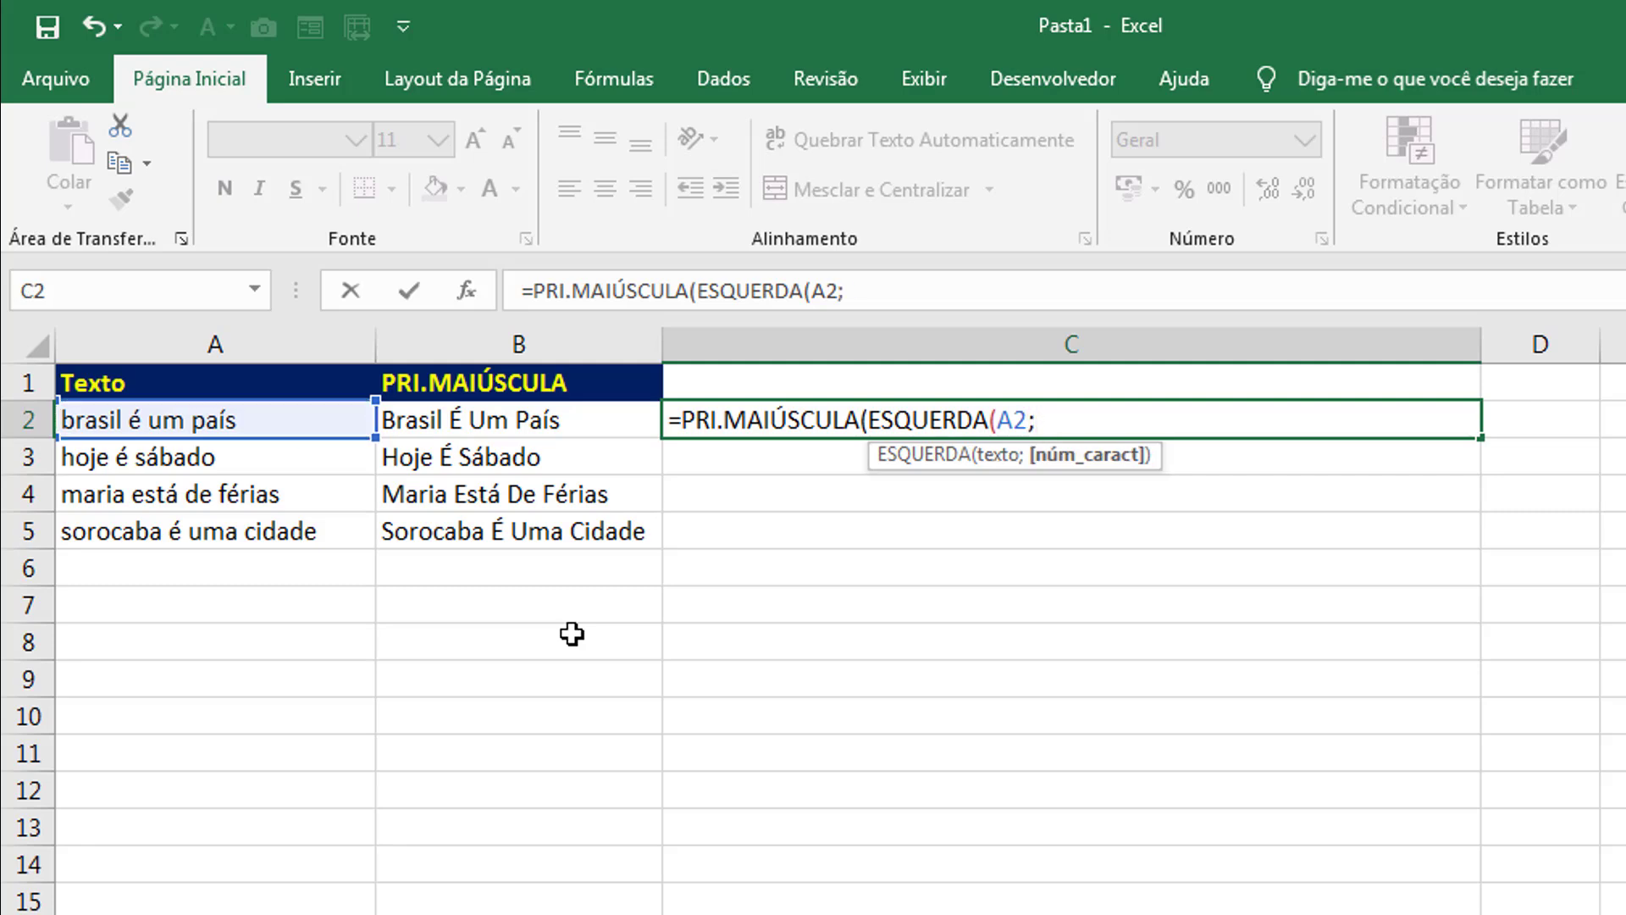
text(1)))
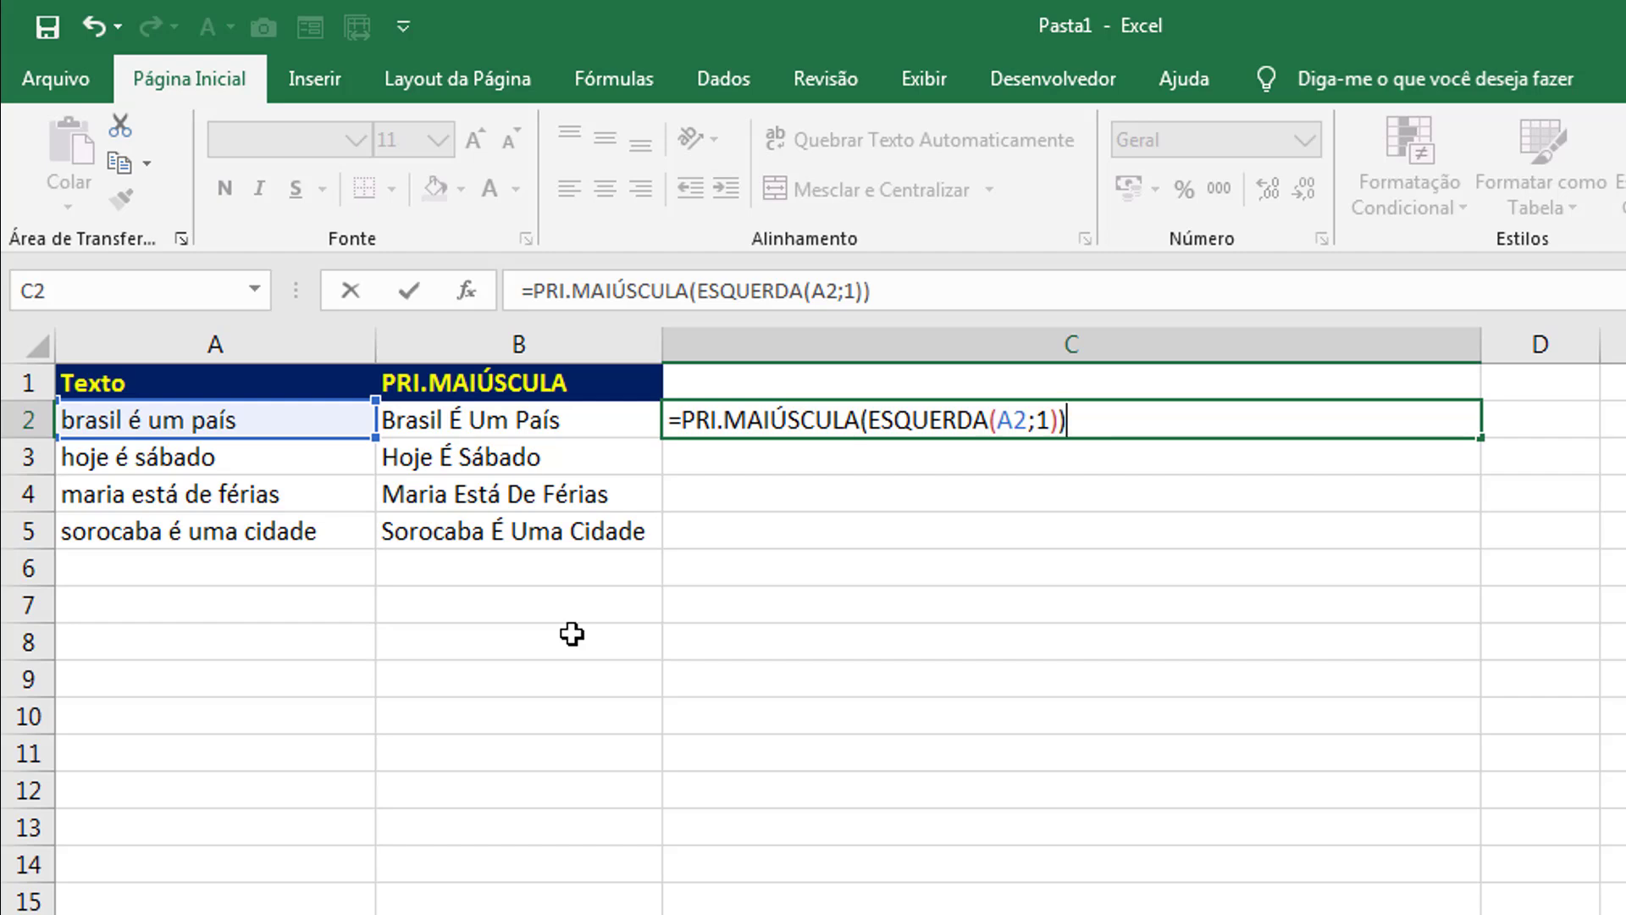
Step: Append &MINÚSCULA((DIREITA(A2;NÚM.CARACT(A2)-1))) to the C2 formula and enter it
text(&MIN)
key(Tab)
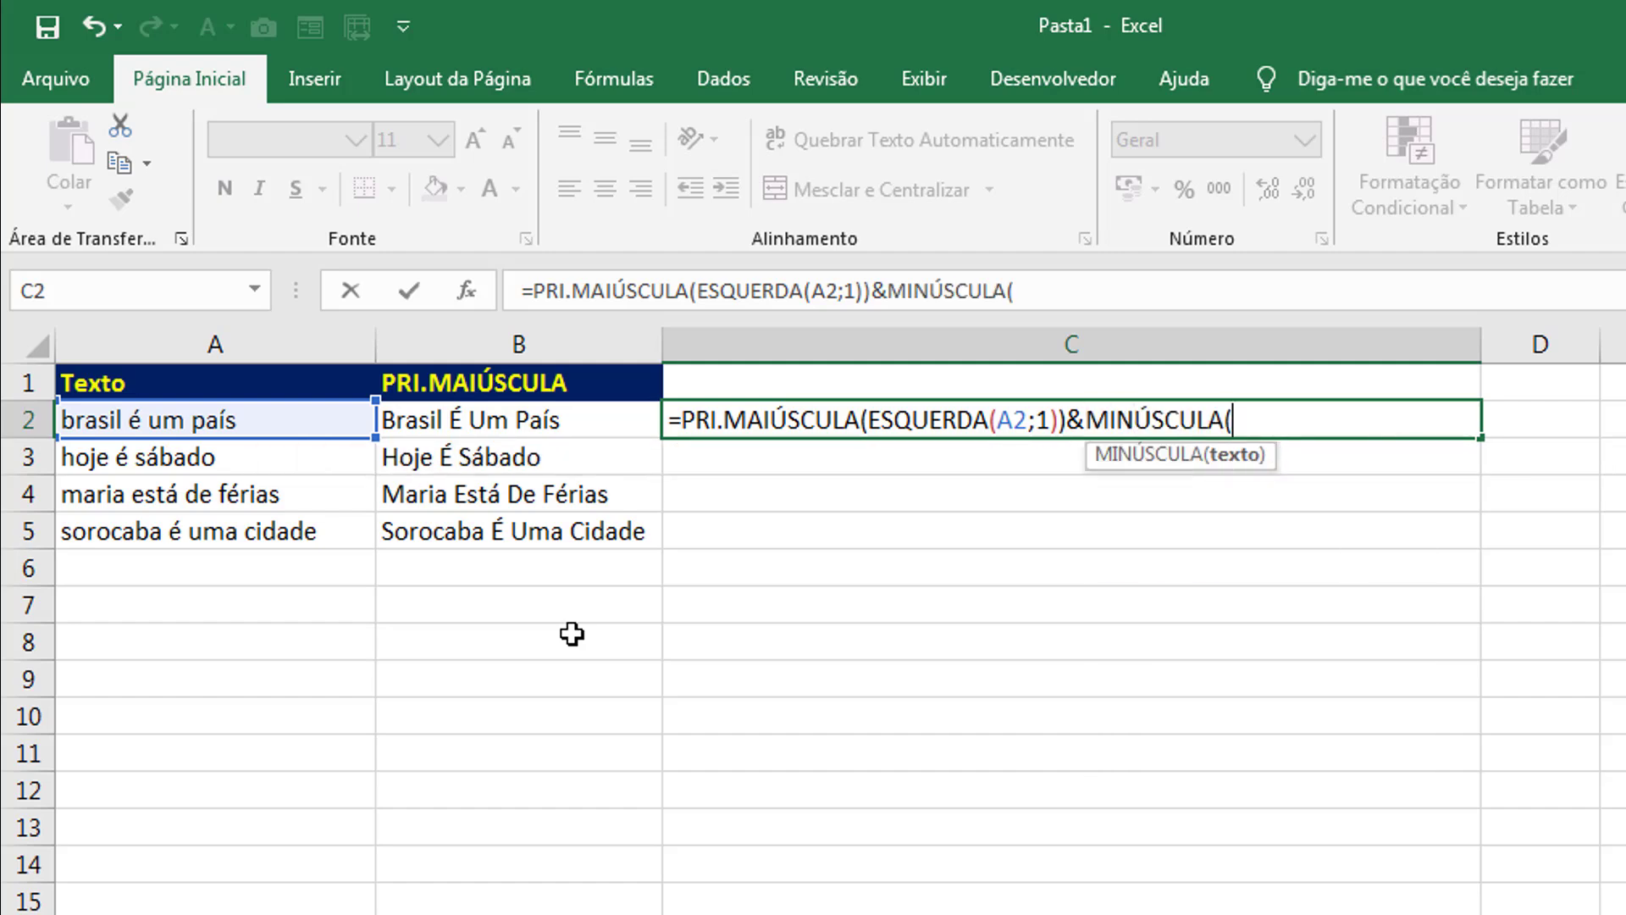
text(()
text(DIRE)
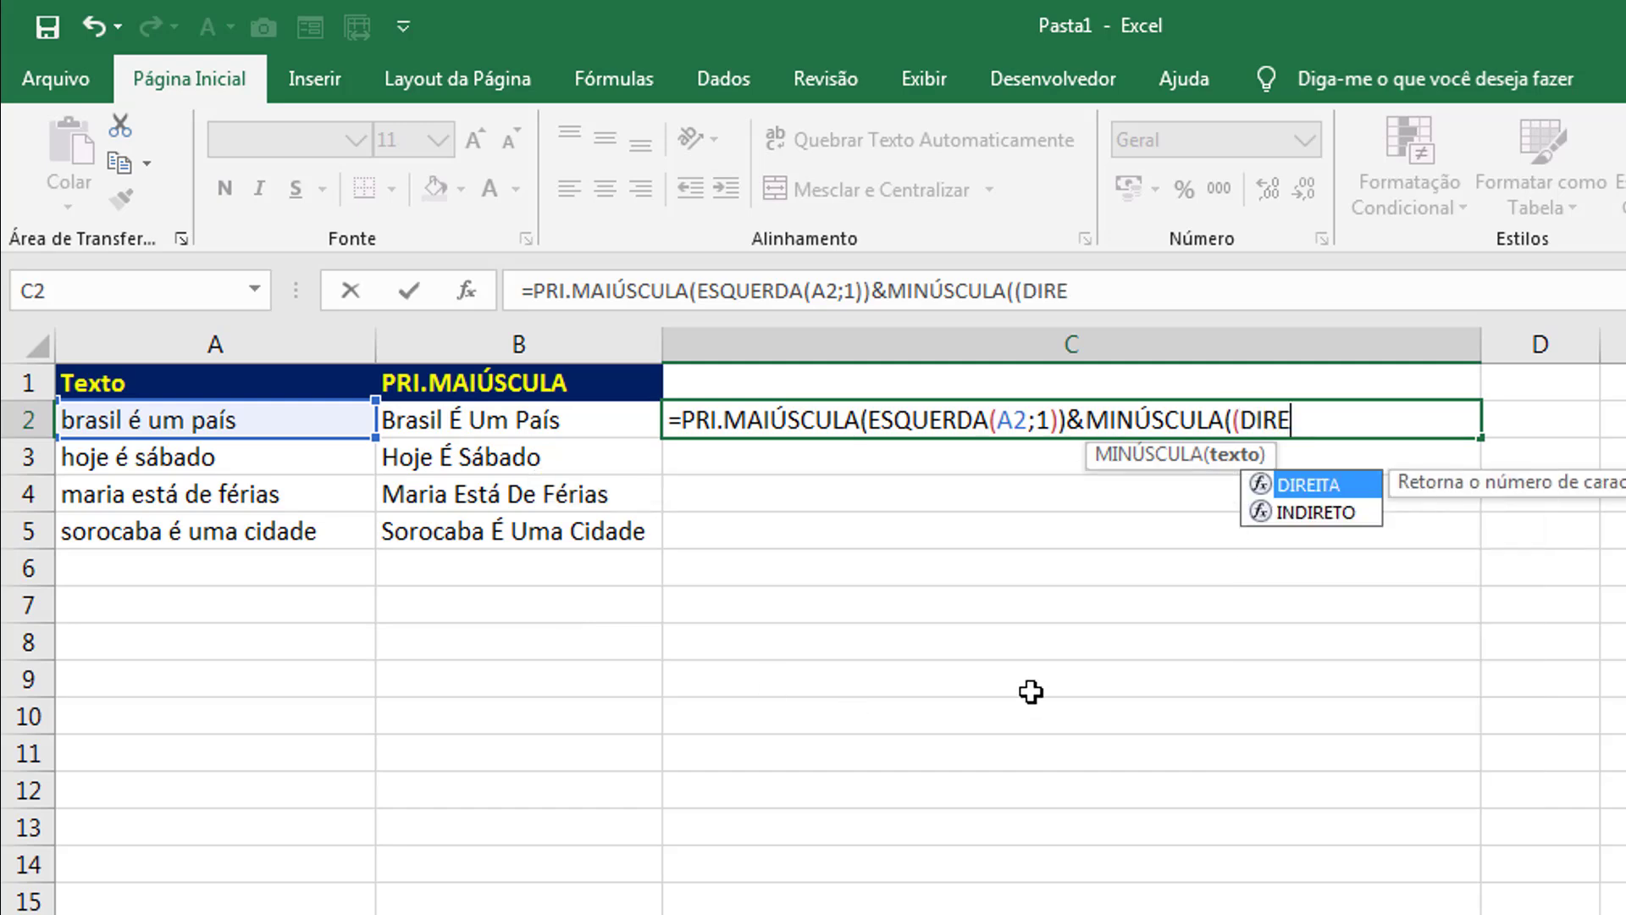
key(Tab)
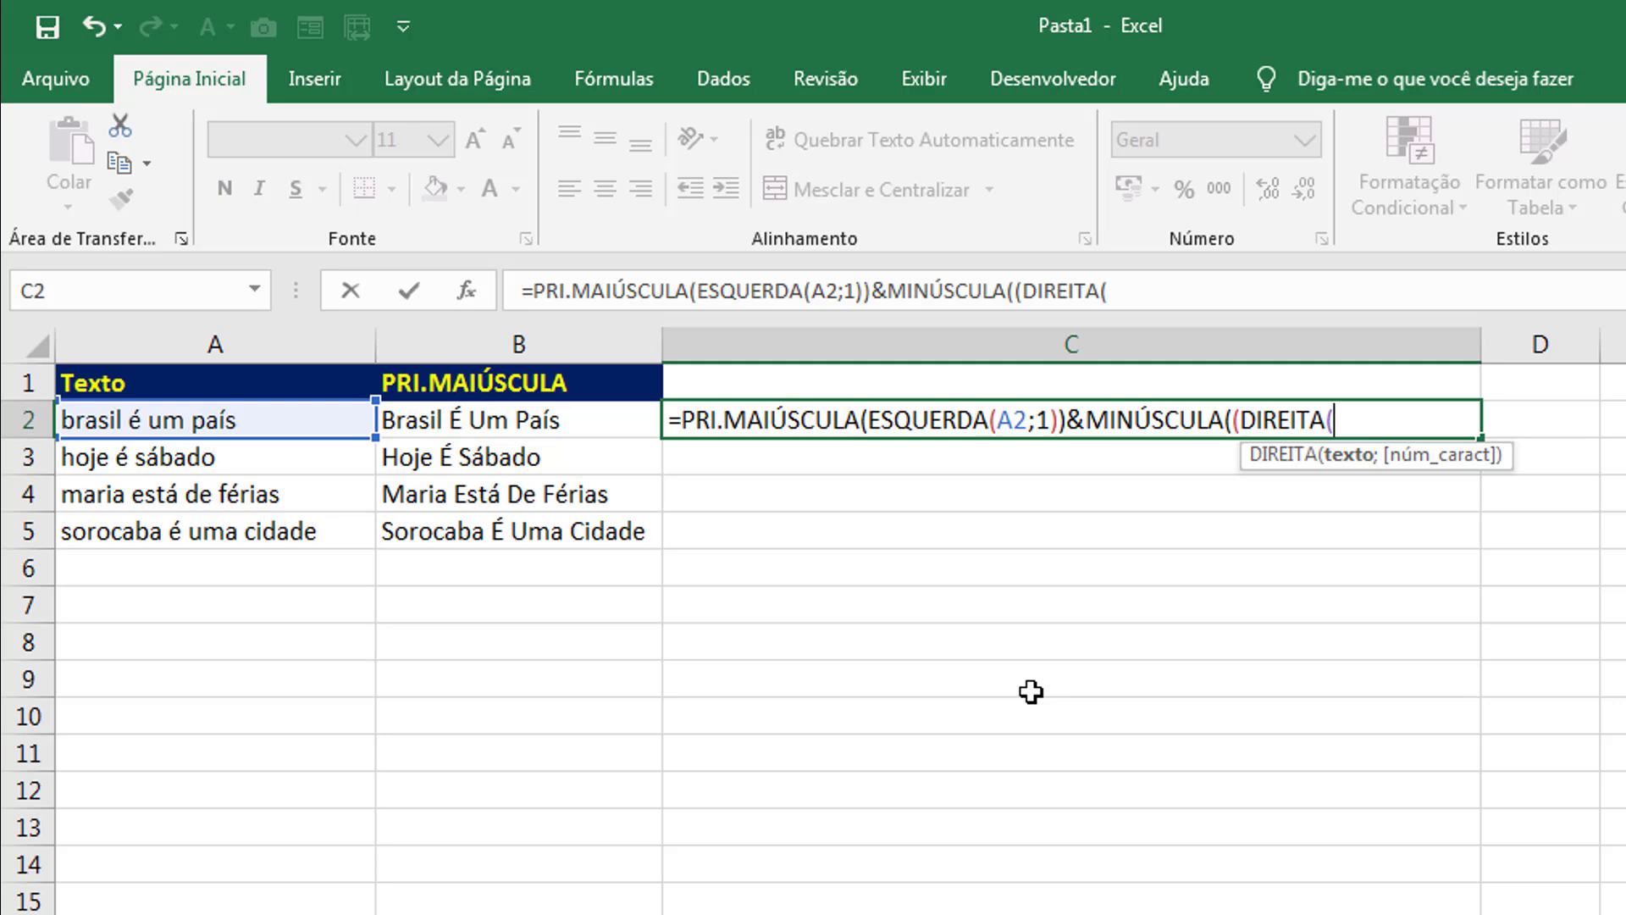
click(293, 439)
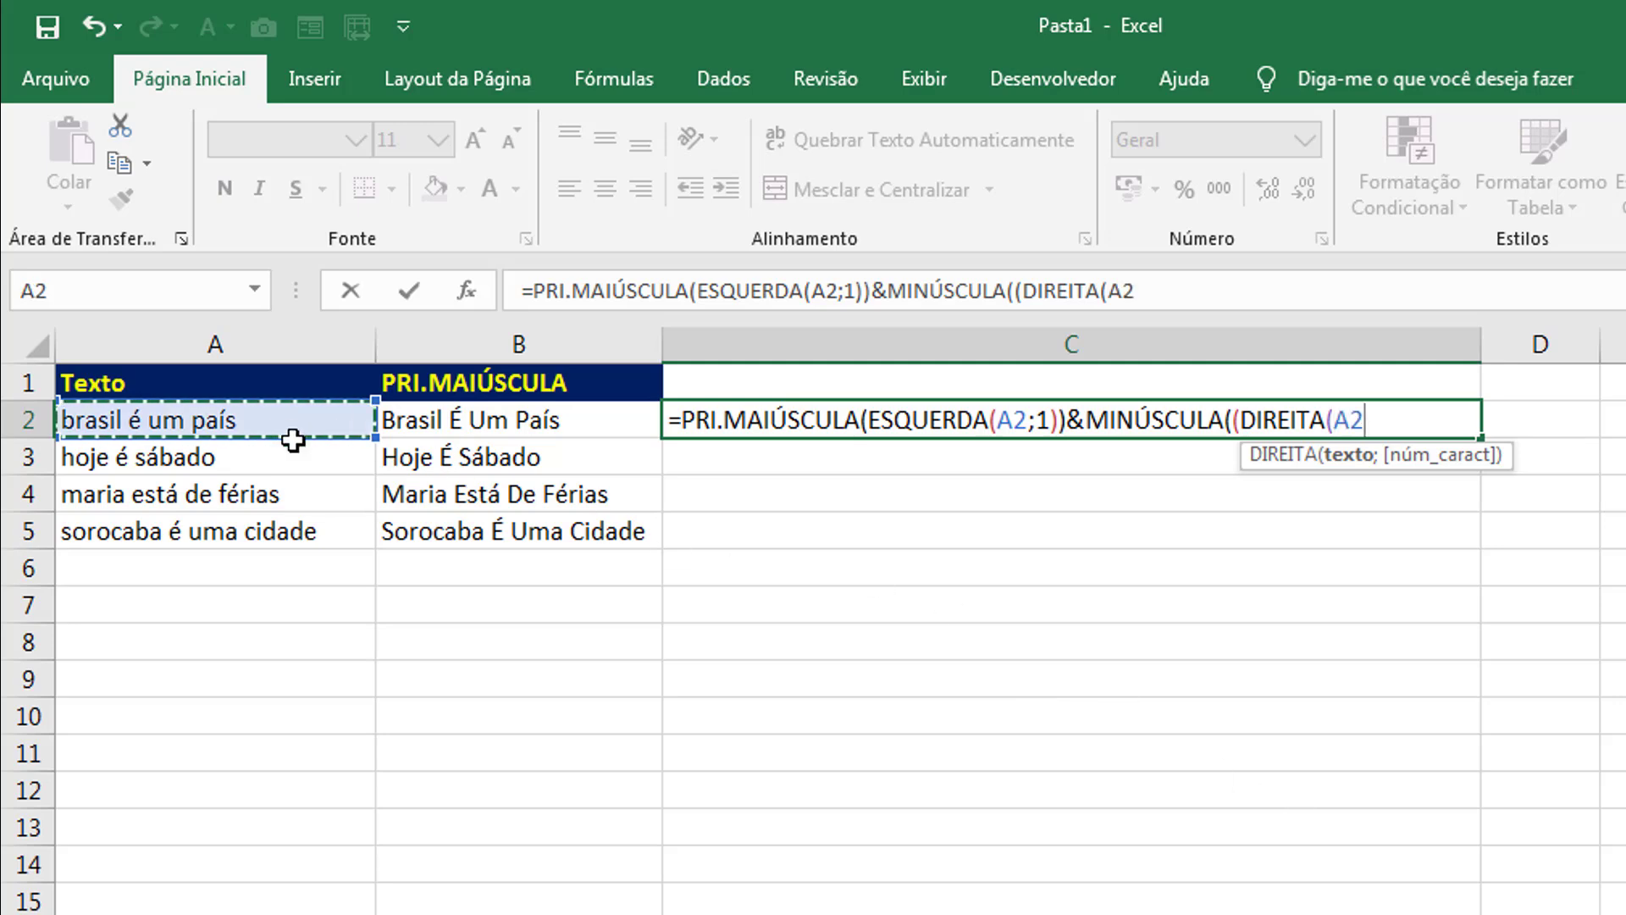
text(;)
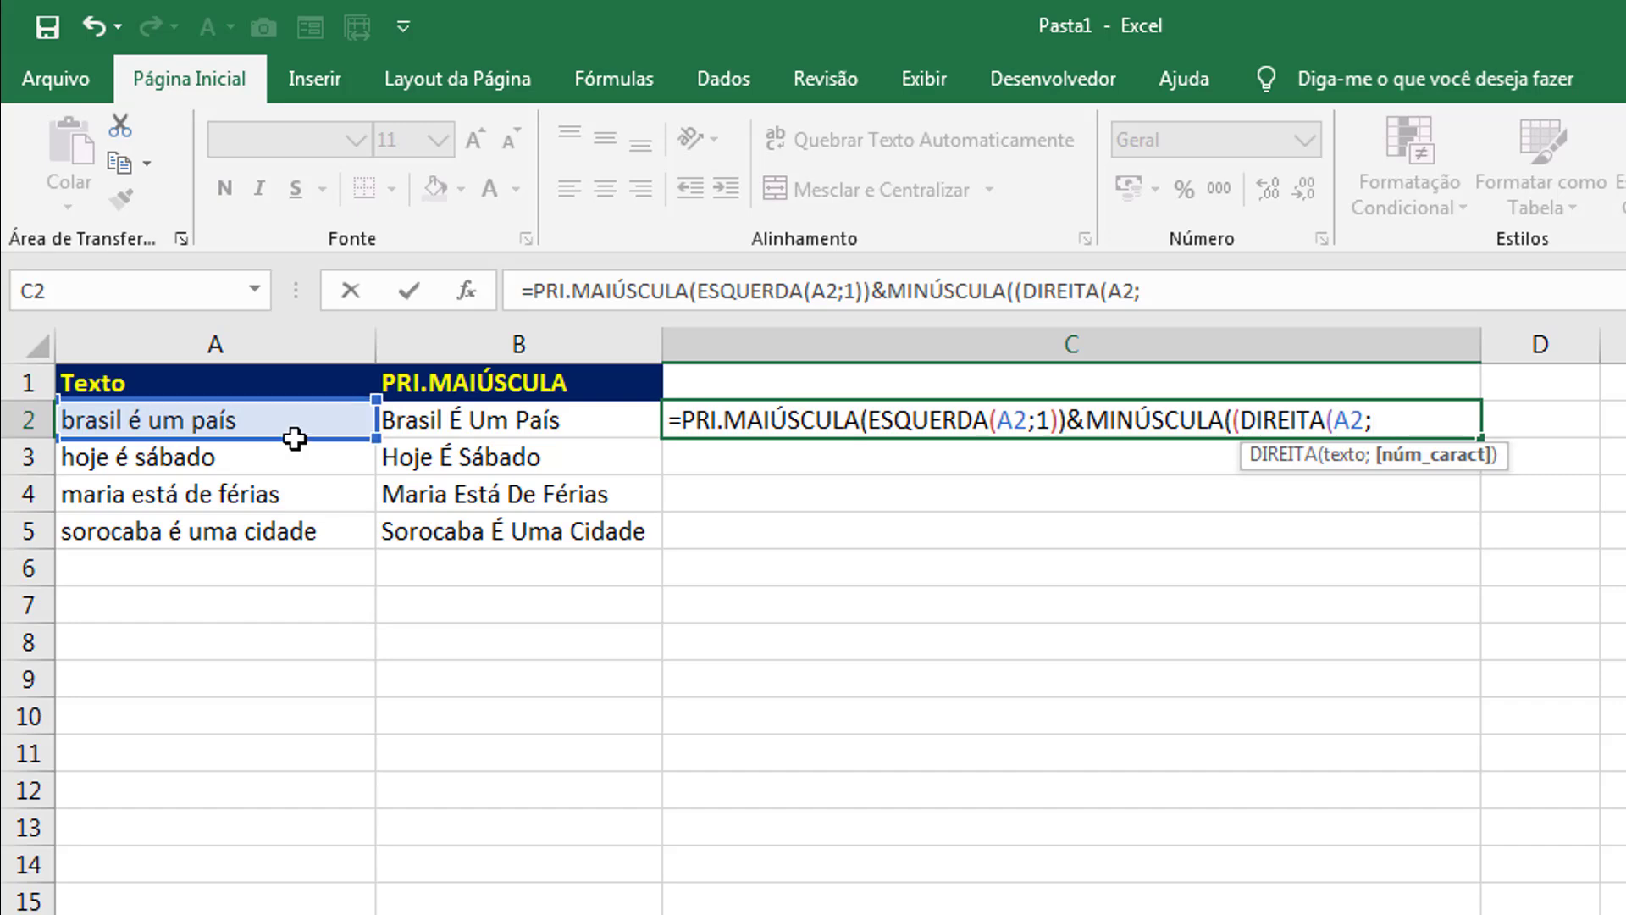
text(NÚM)
key(Tab)
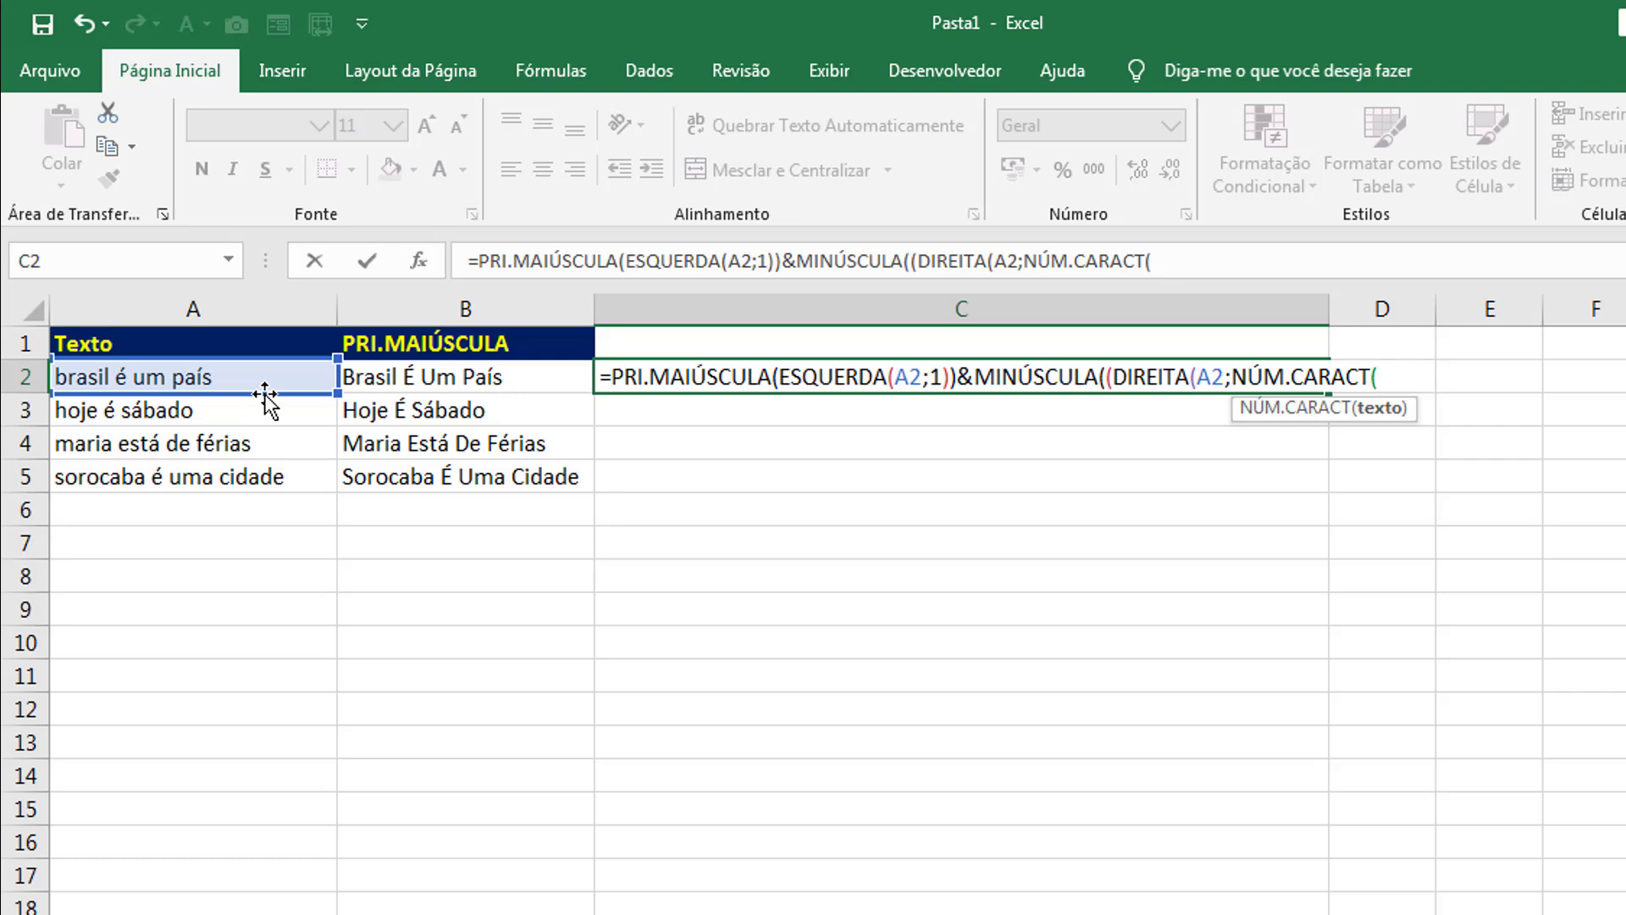
click(91, 379)
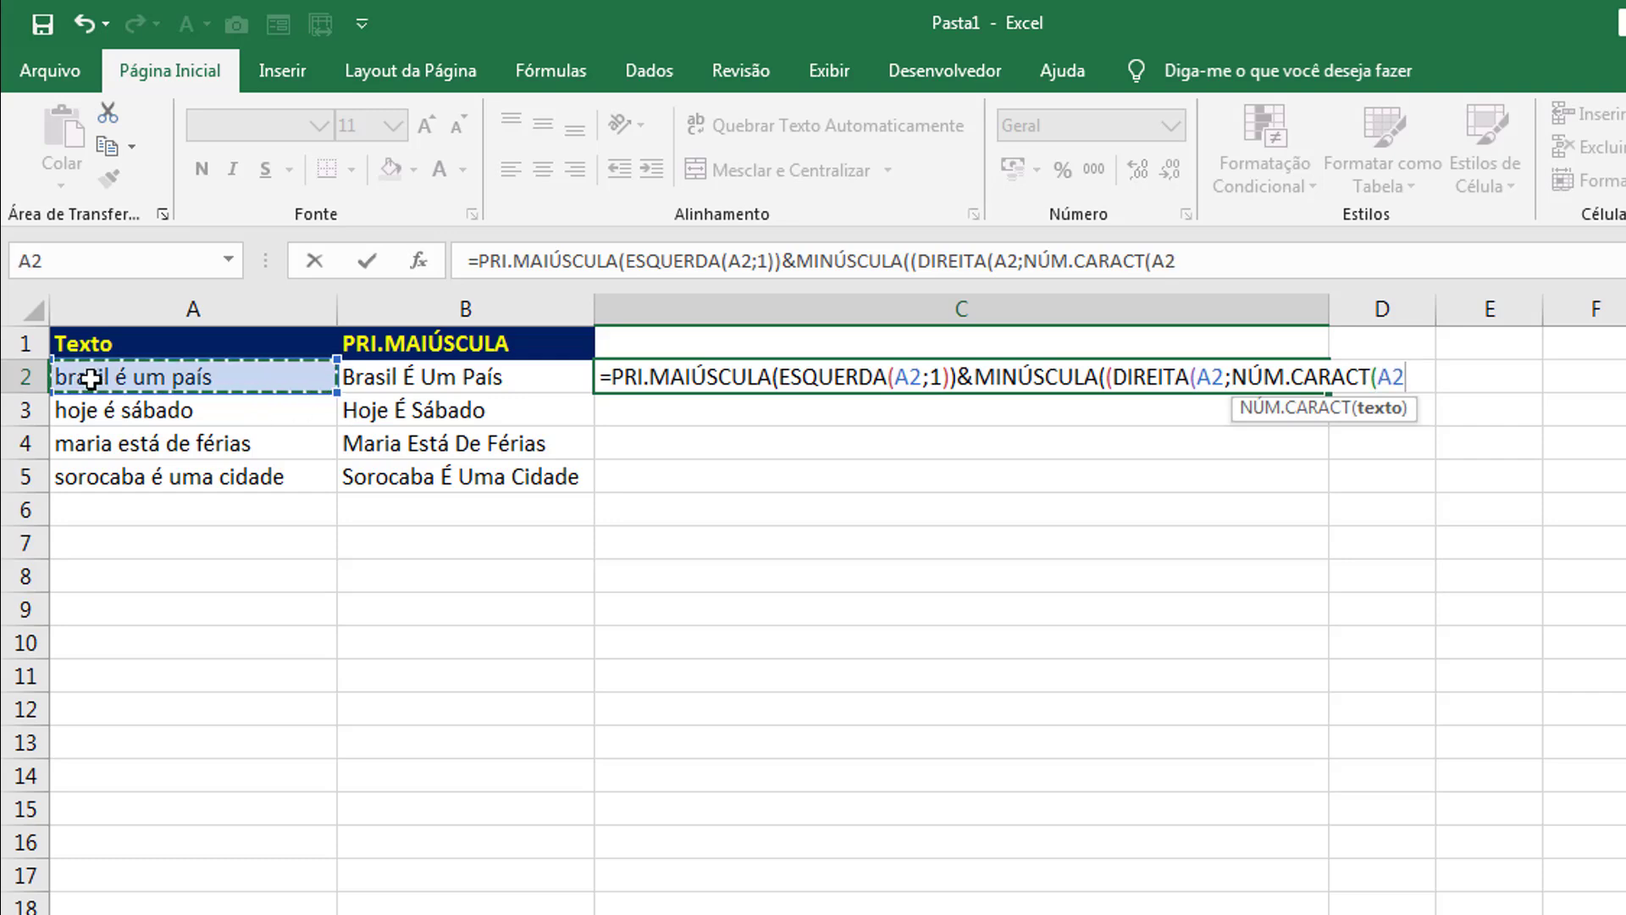
text())
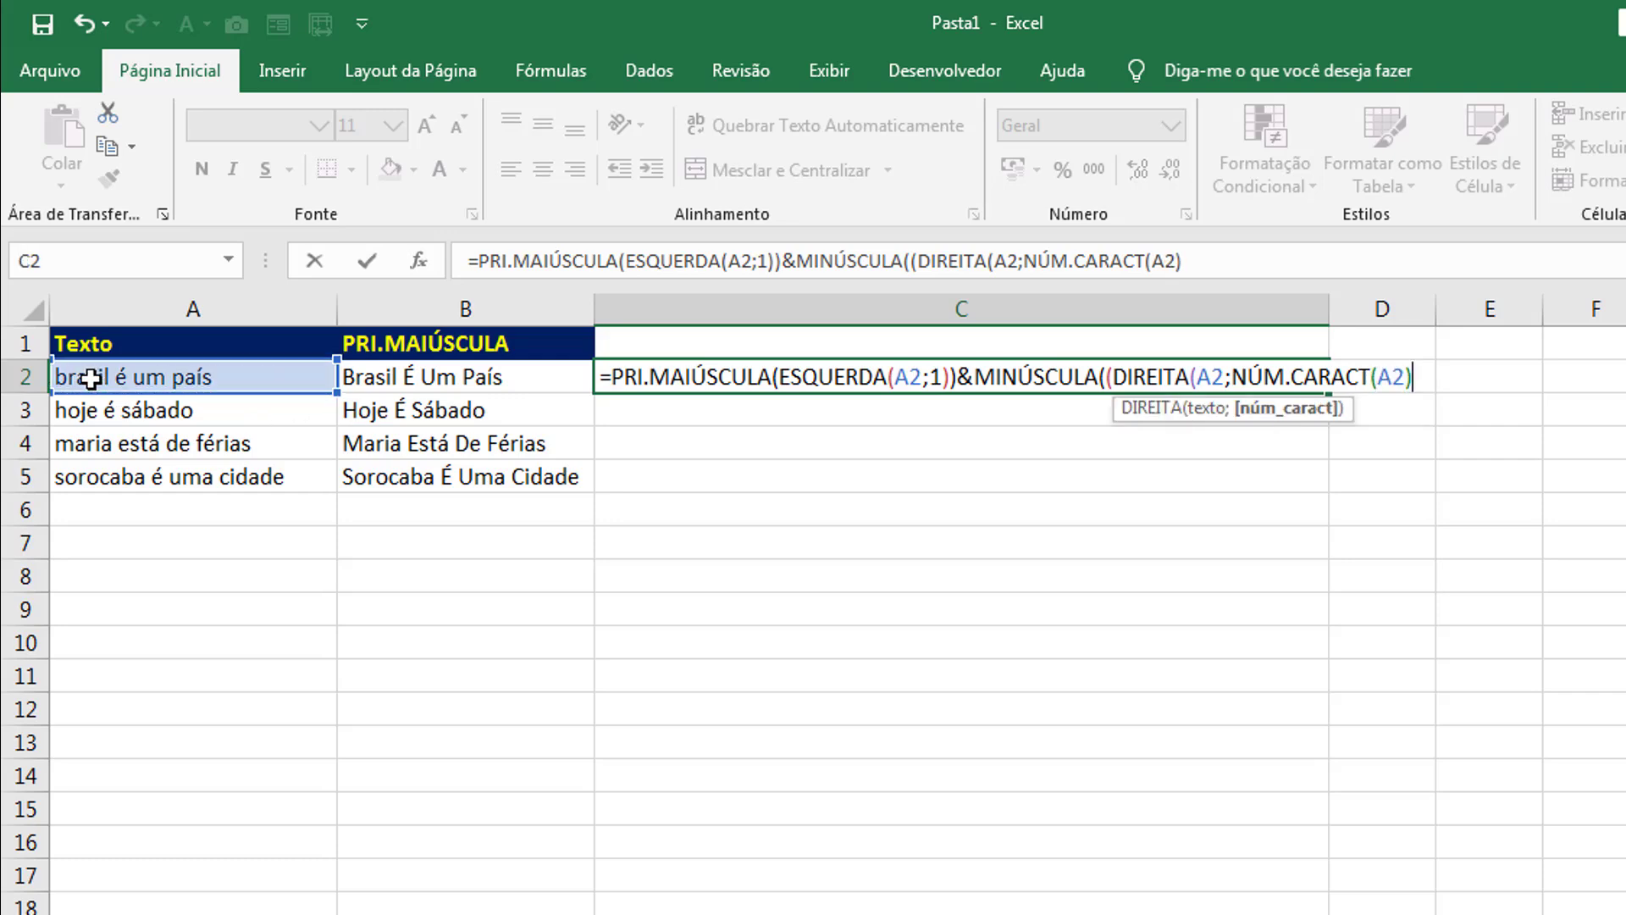
text(-1))))
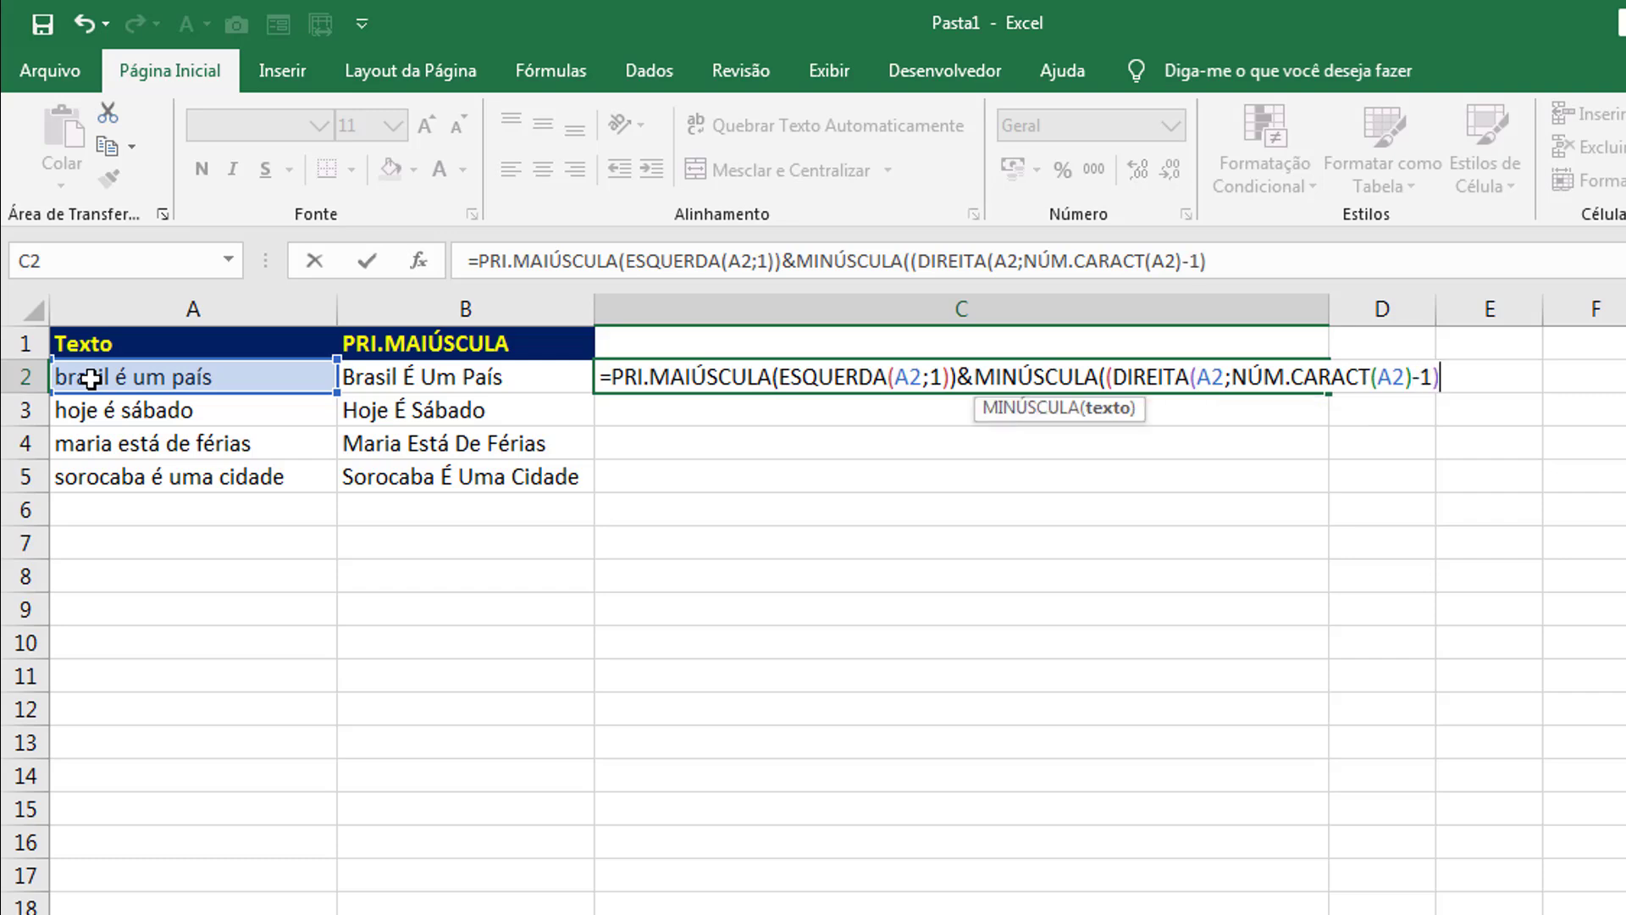
key(Return)
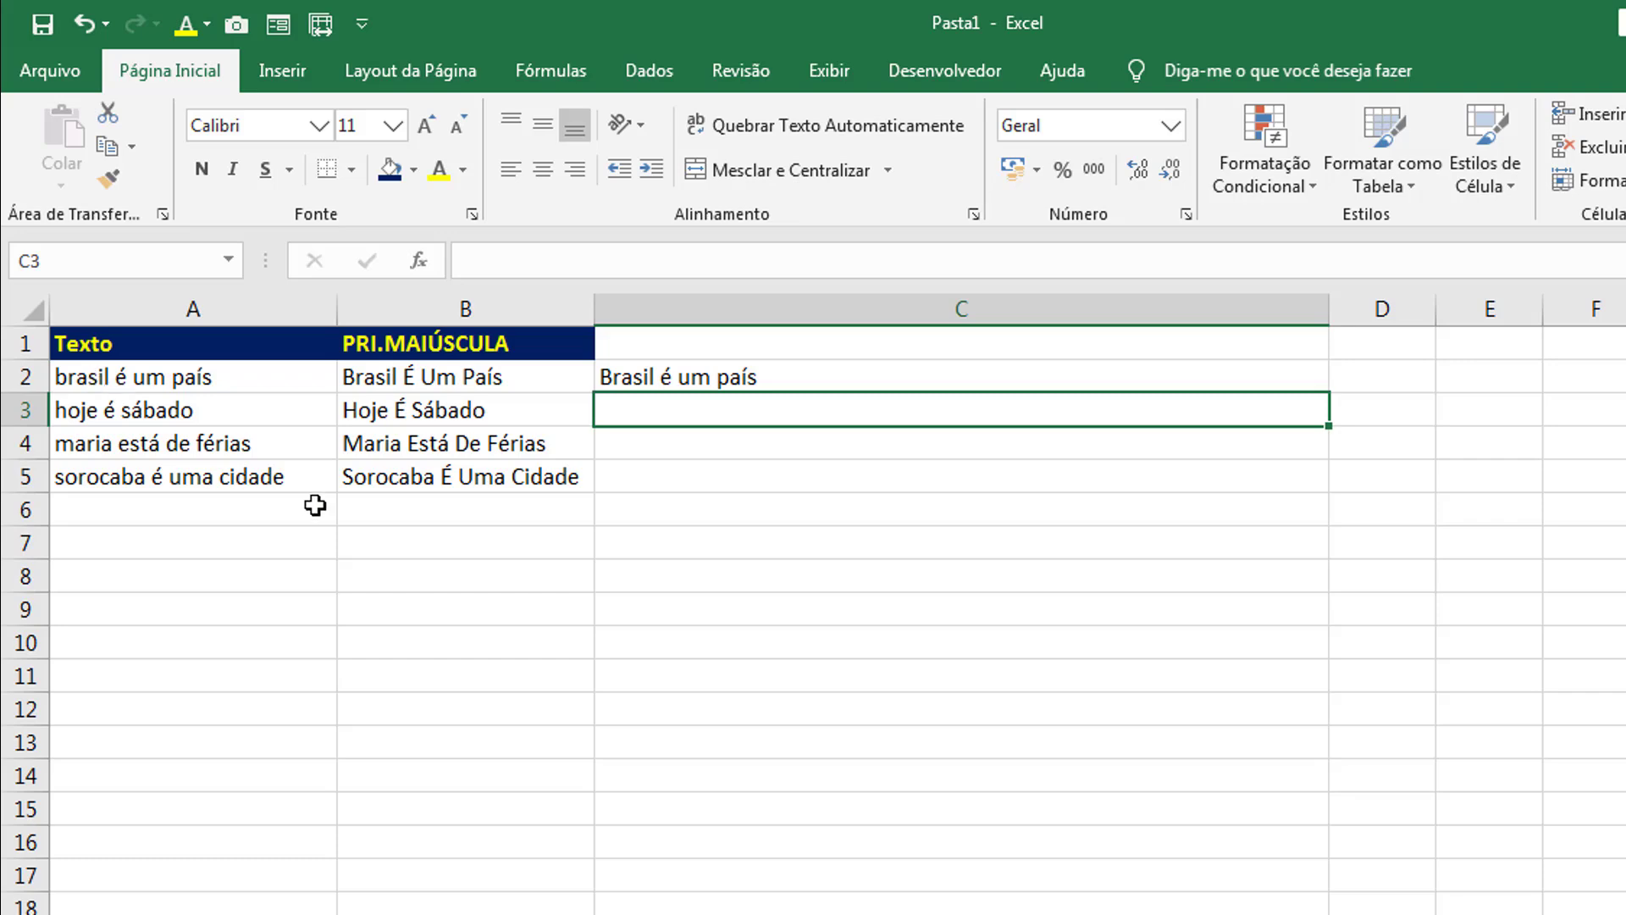
Step: Fill the sentence-capitalization formula from C2 down through C5 and narrow column C
click(904, 381)
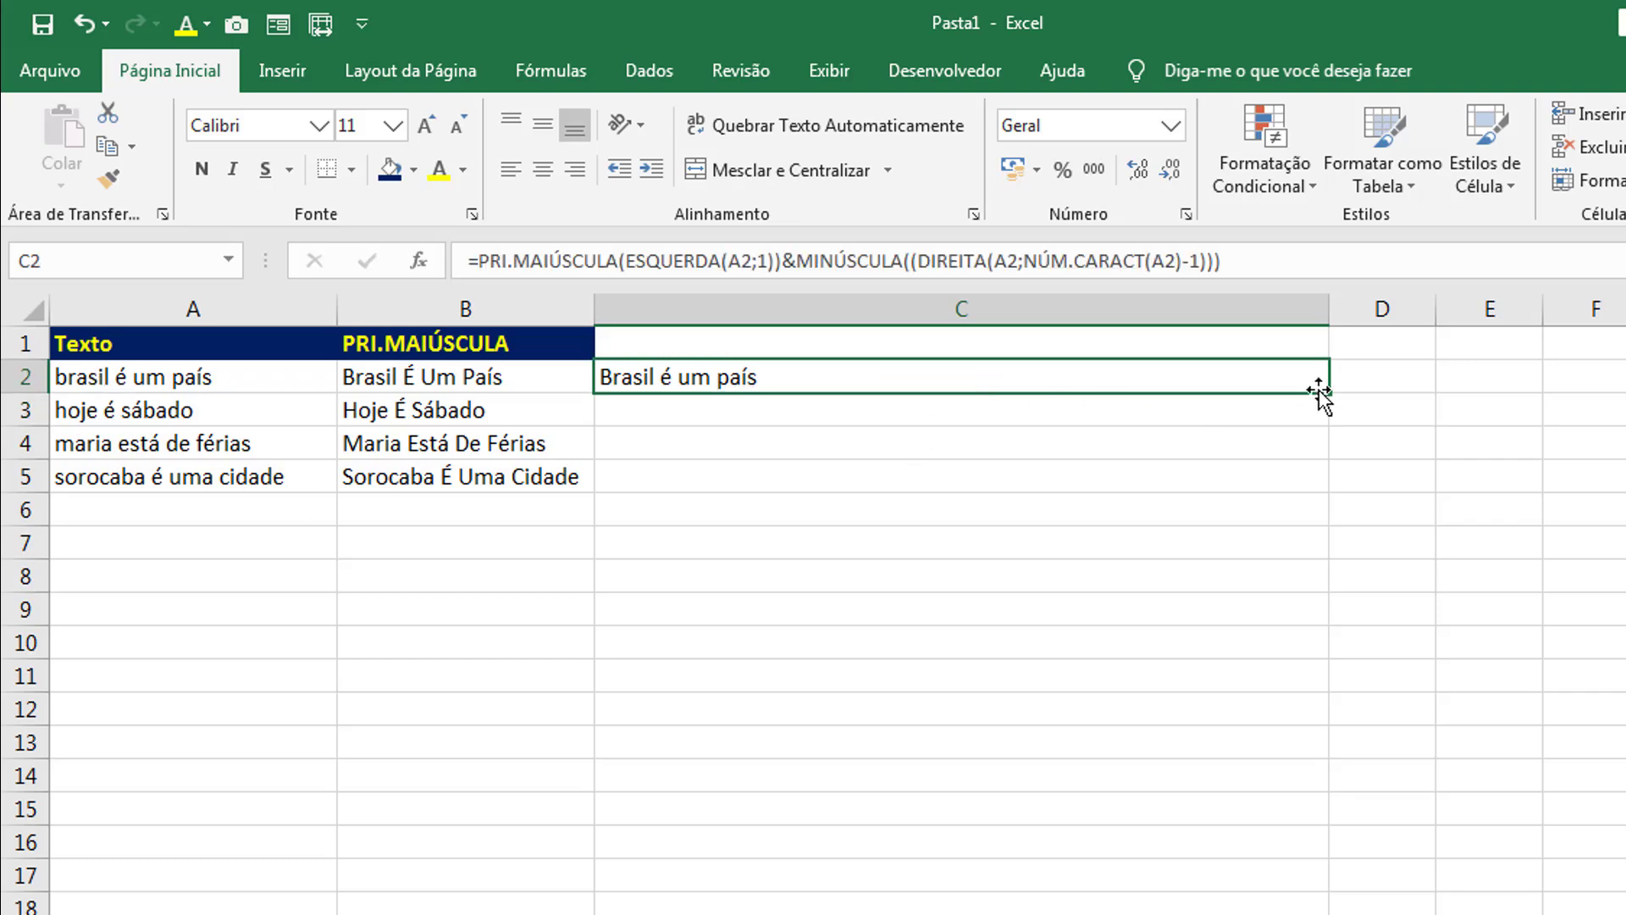
drag(1330, 395, 1313, 483)
click(1253, 604)
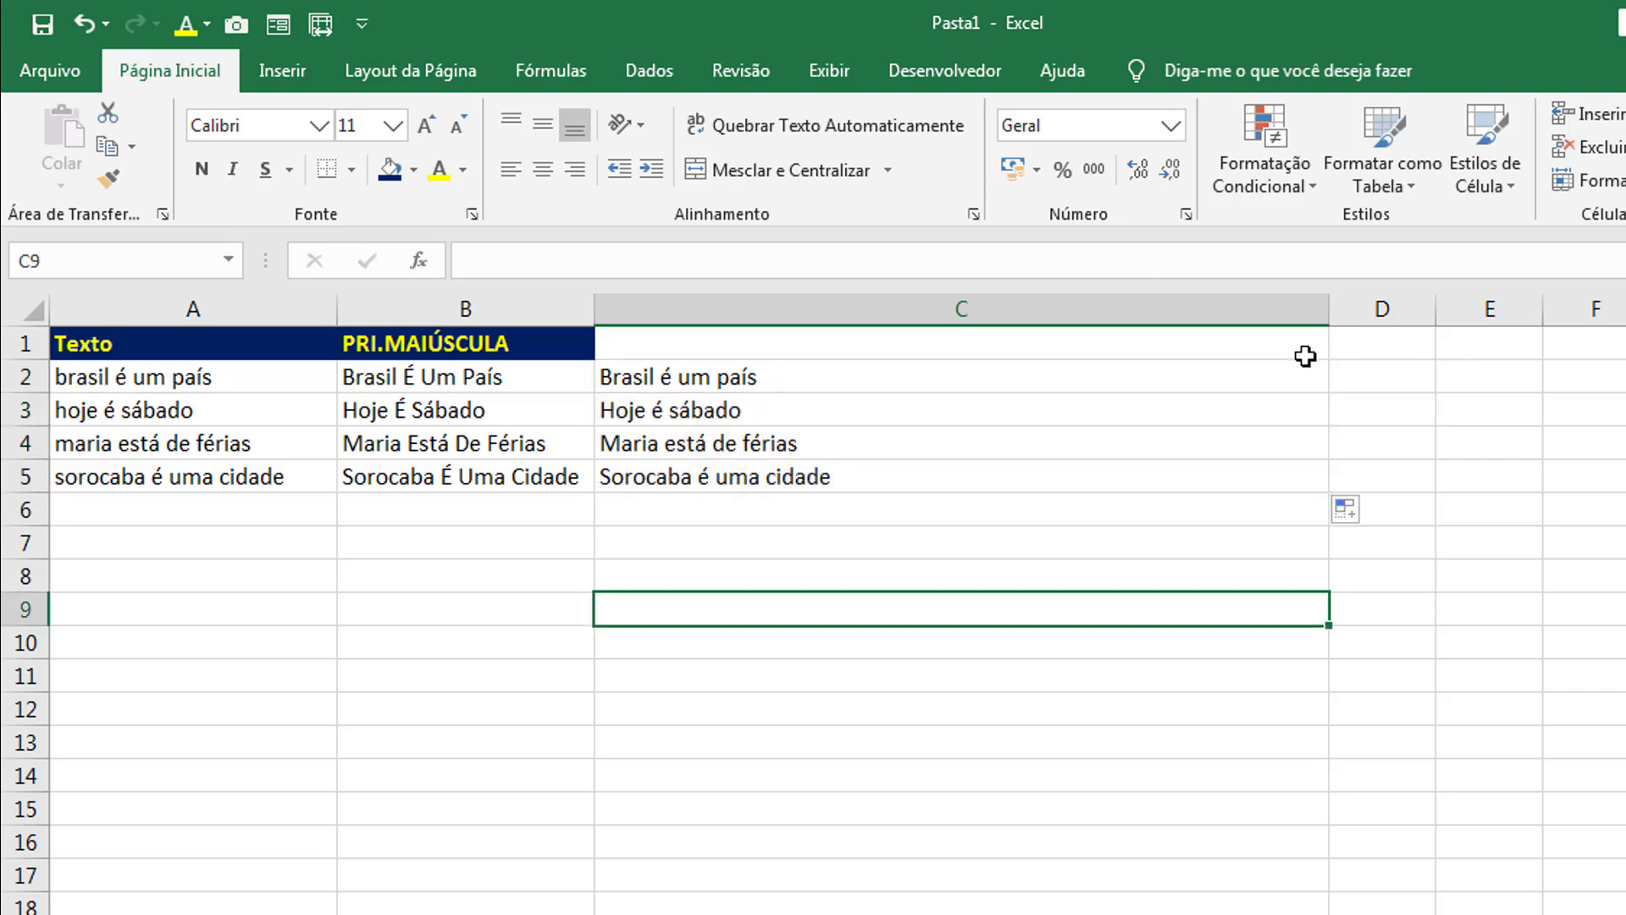
drag(1329, 308, 1040, 337)
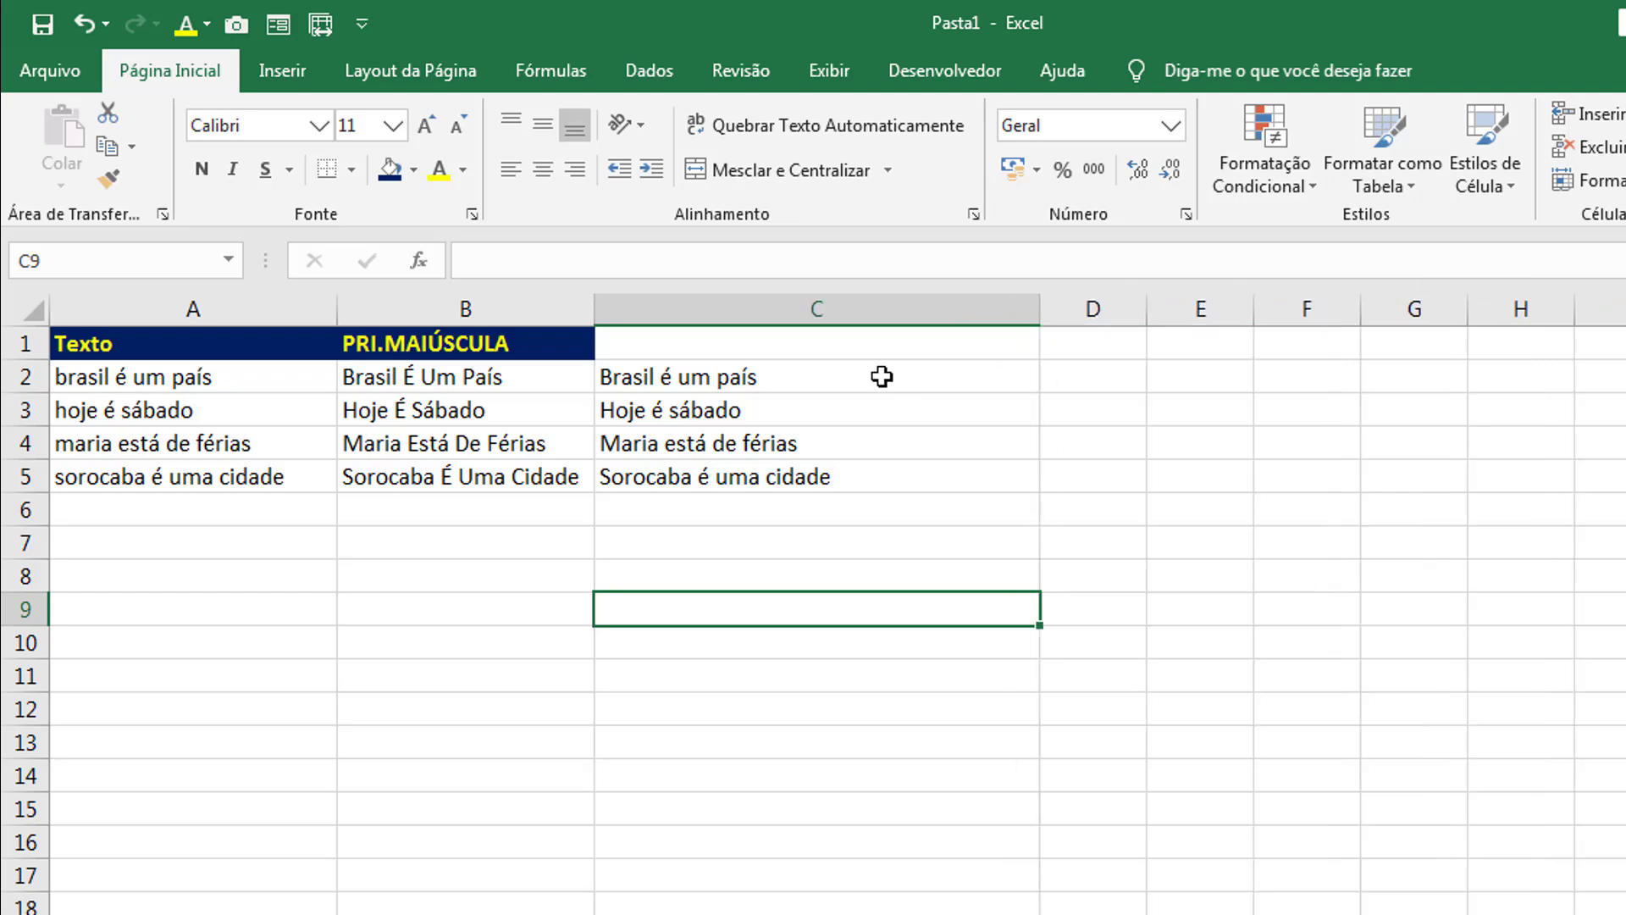
Step: Examine the nested formula in C2 against the source sentence in A2
click(882, 373)
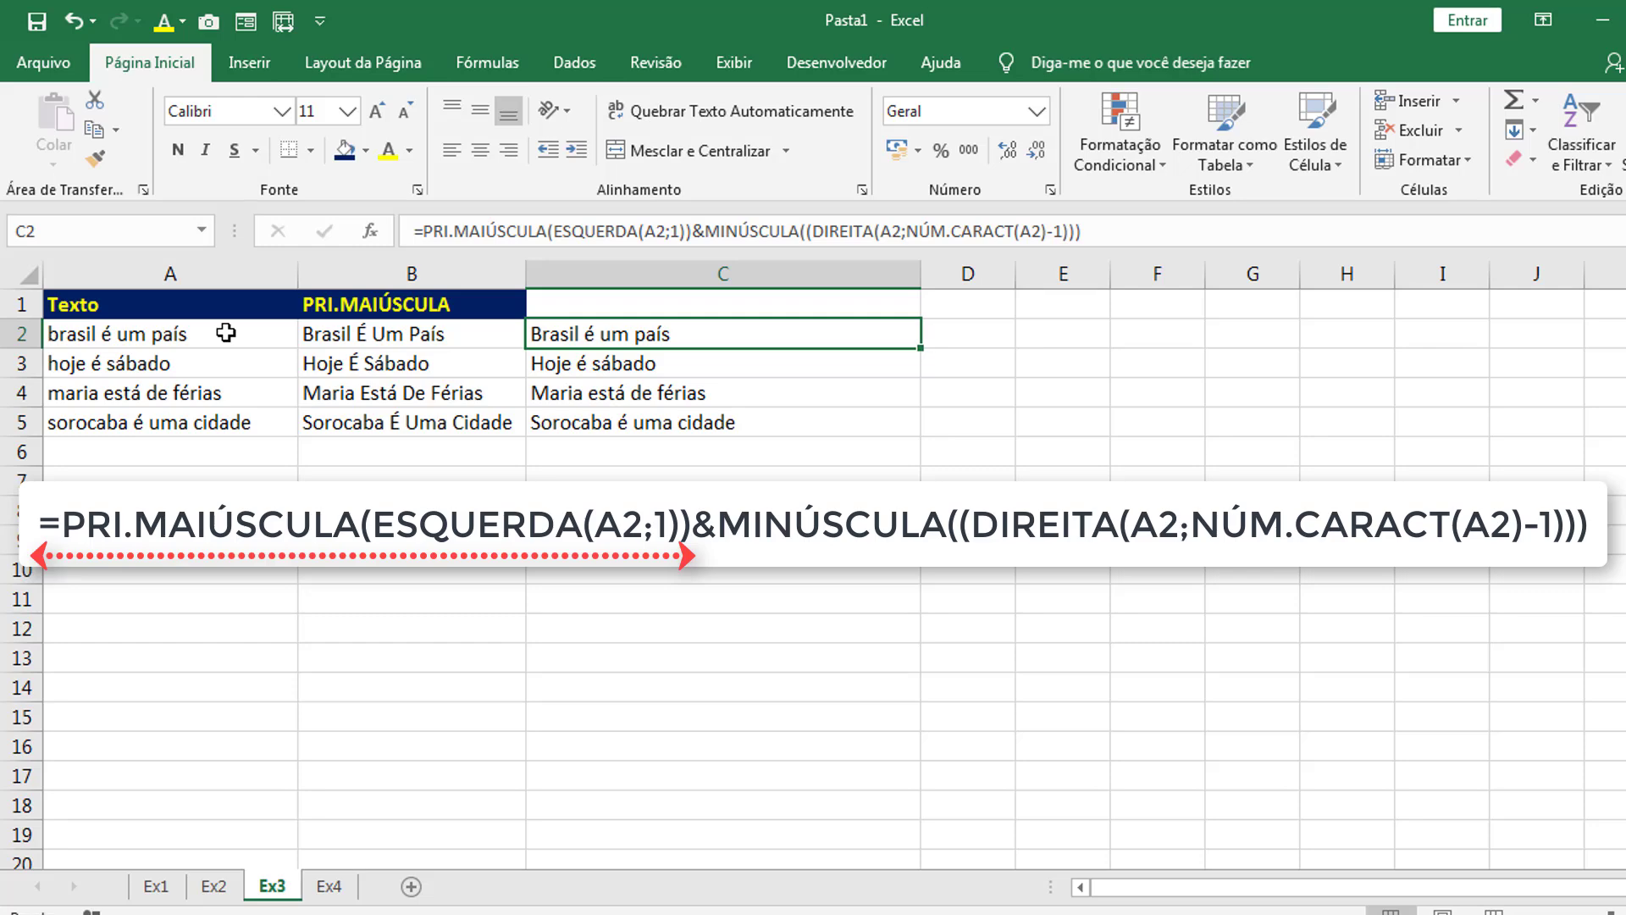
click(53, 330)
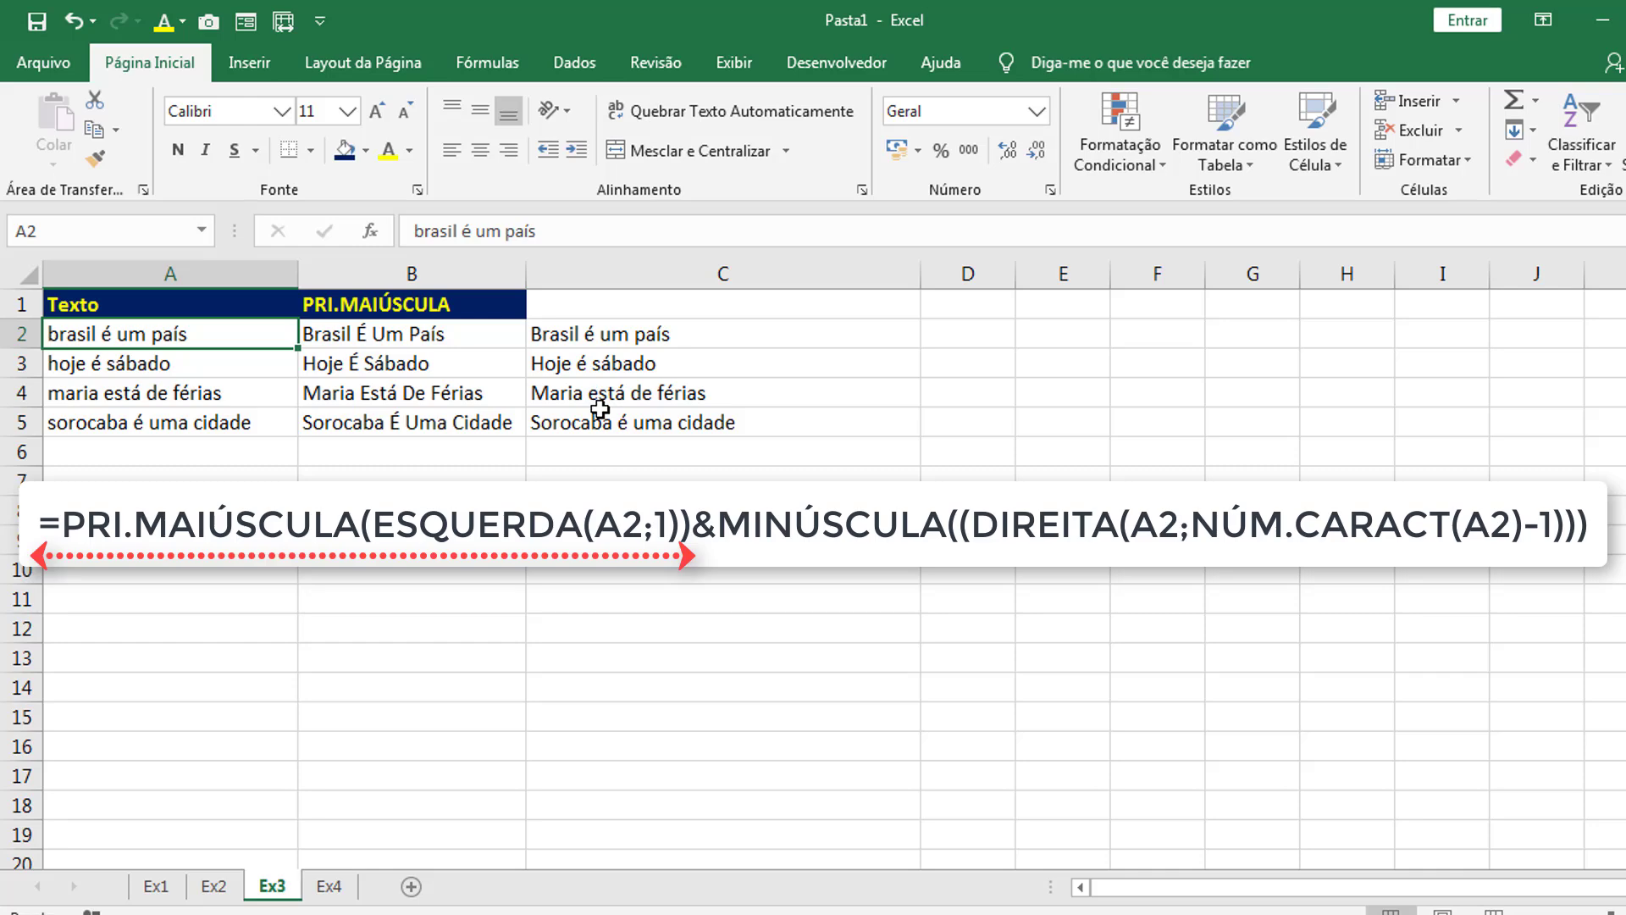
click(615, 339)
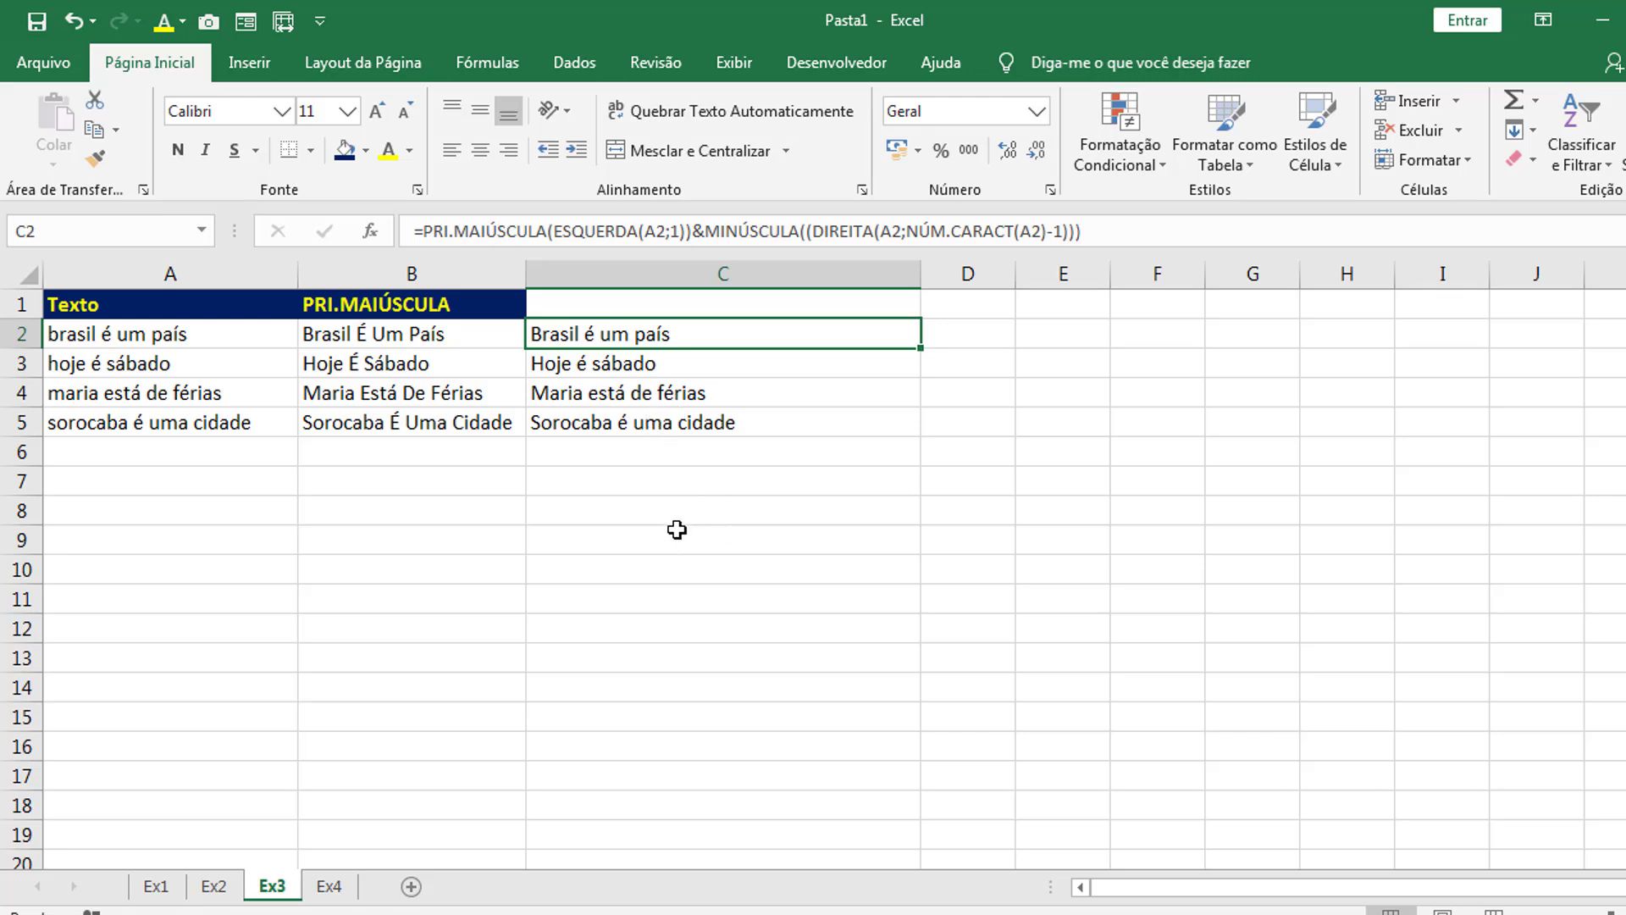
click(649, 586)
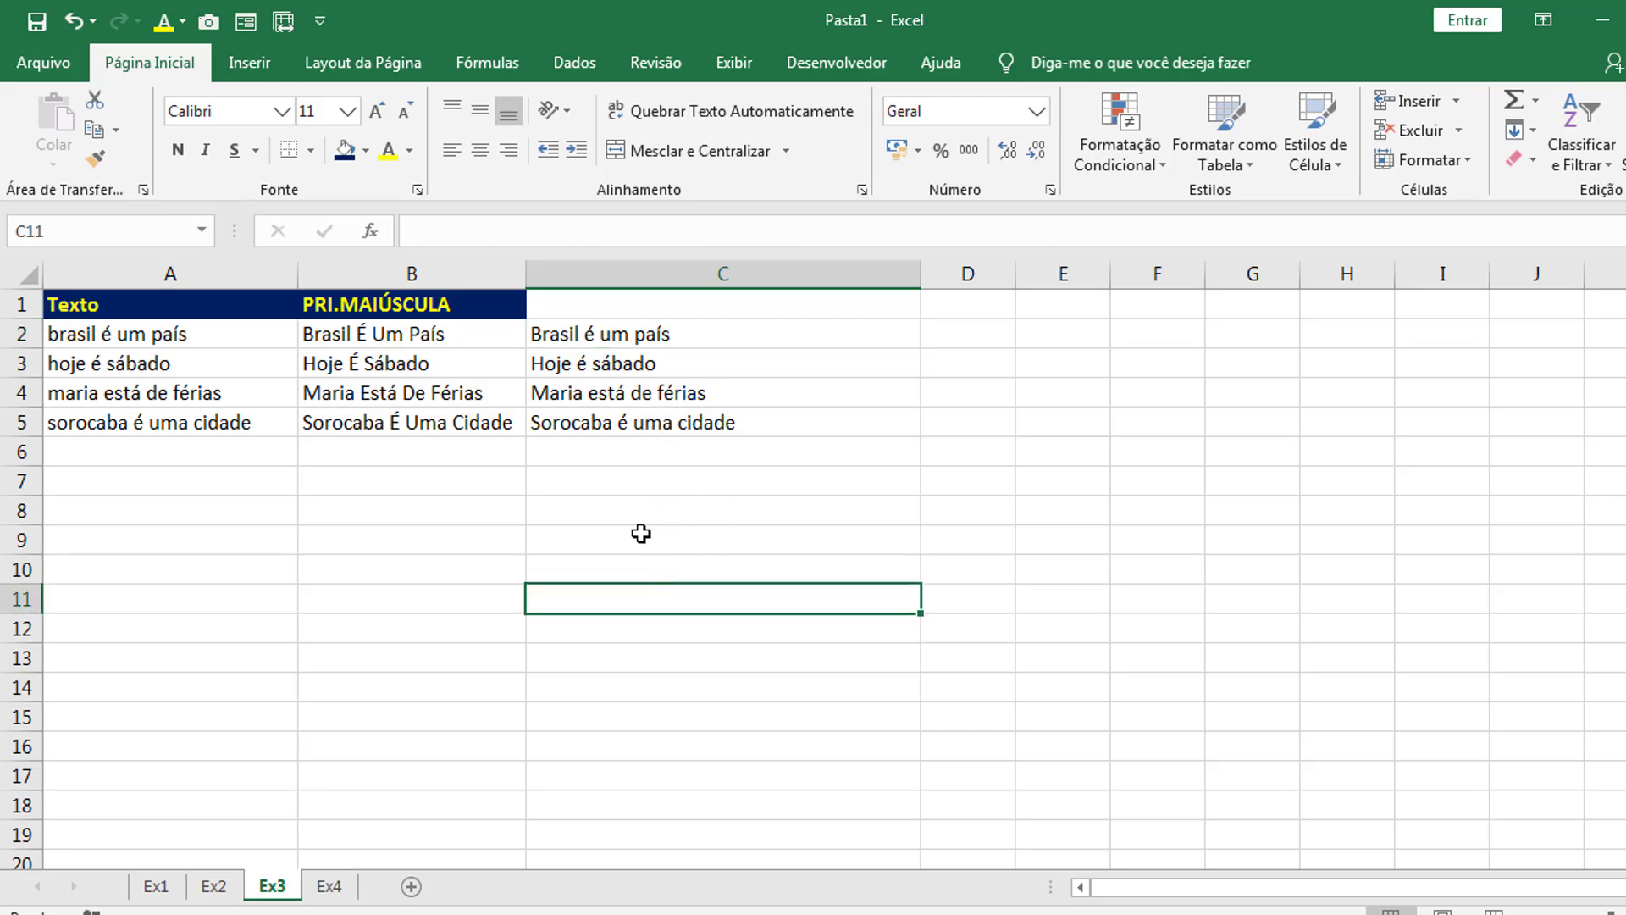
Step: From sheet Ex4, switch to the Visual Basic editor, insert a new module in the Pasta1 project and widen the code area
click(328, 891)
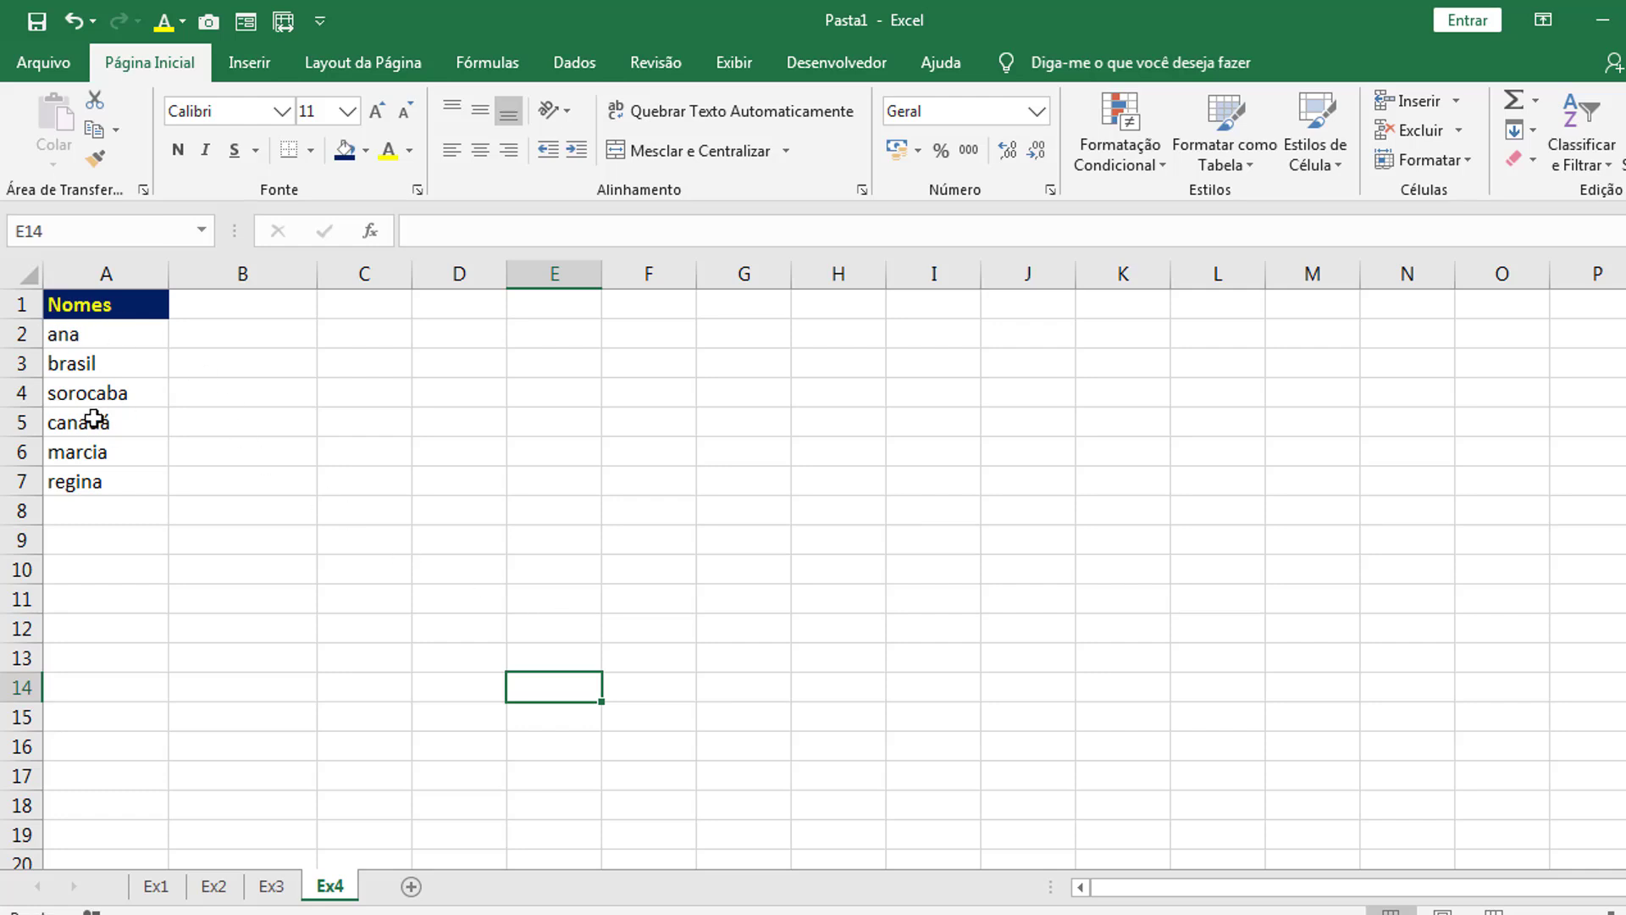
click(230, 338)
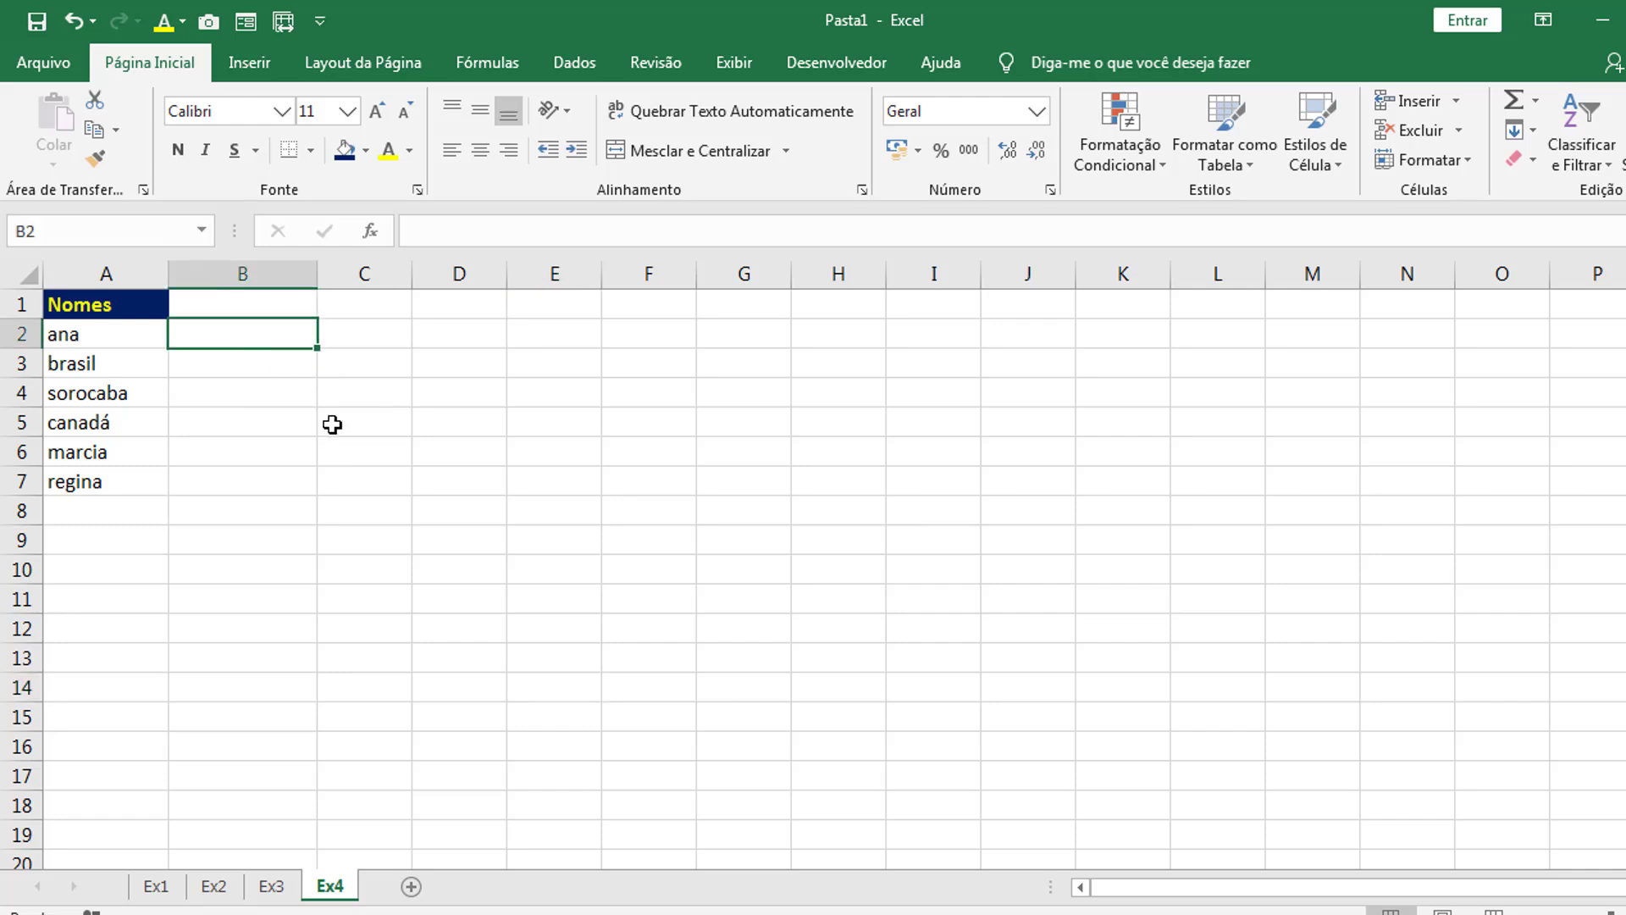
key(alt+F11)
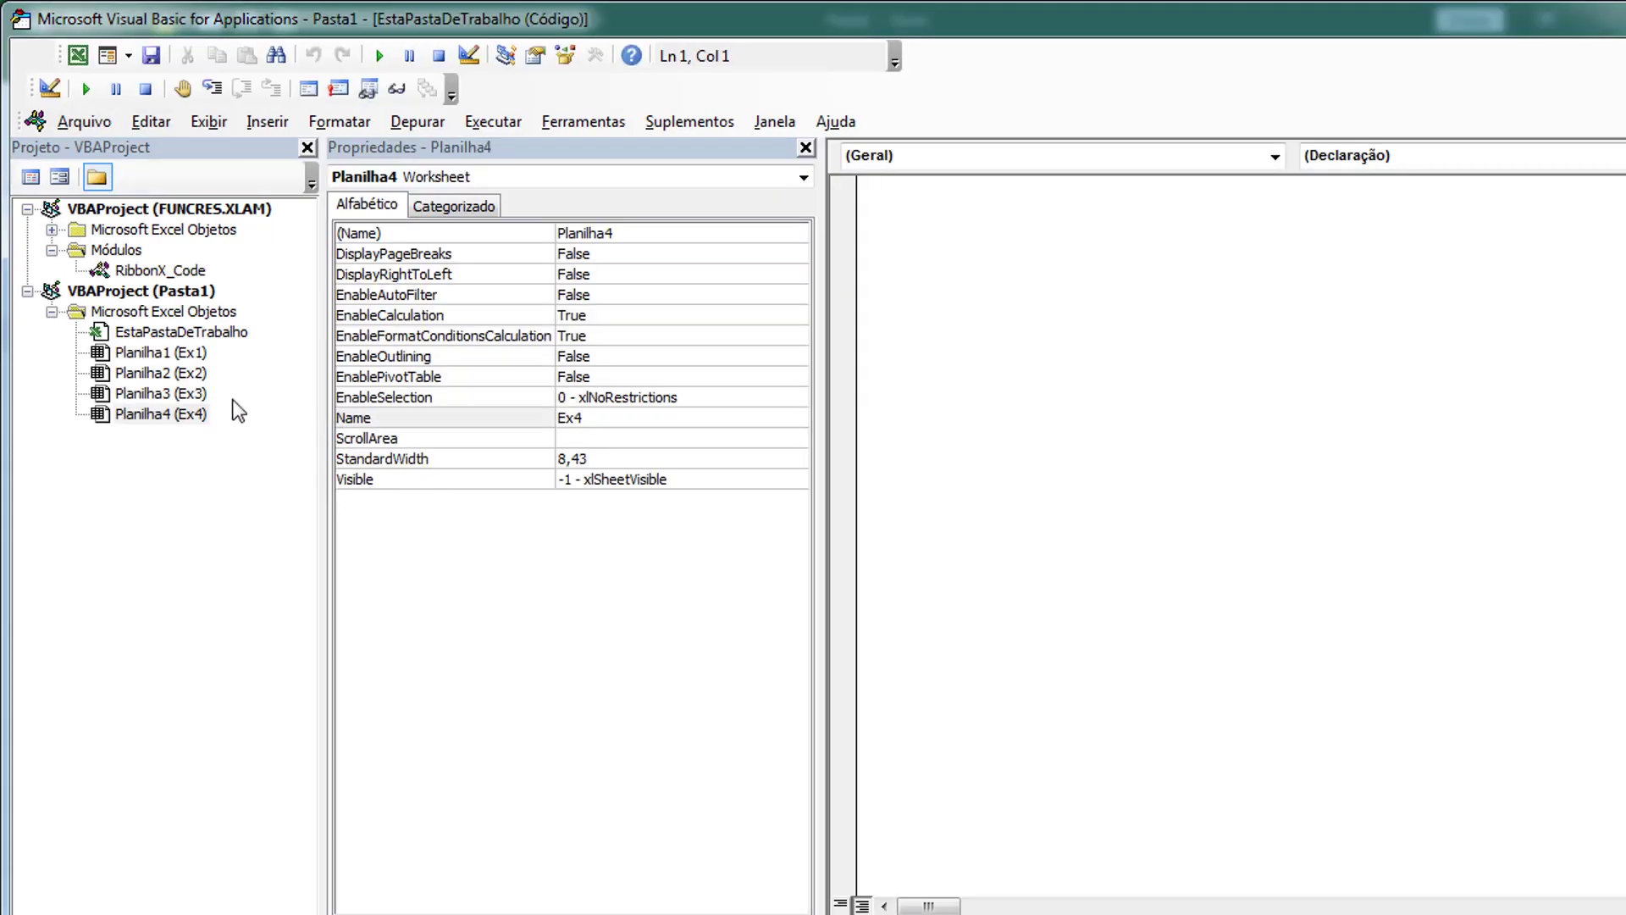
click(268, 123)
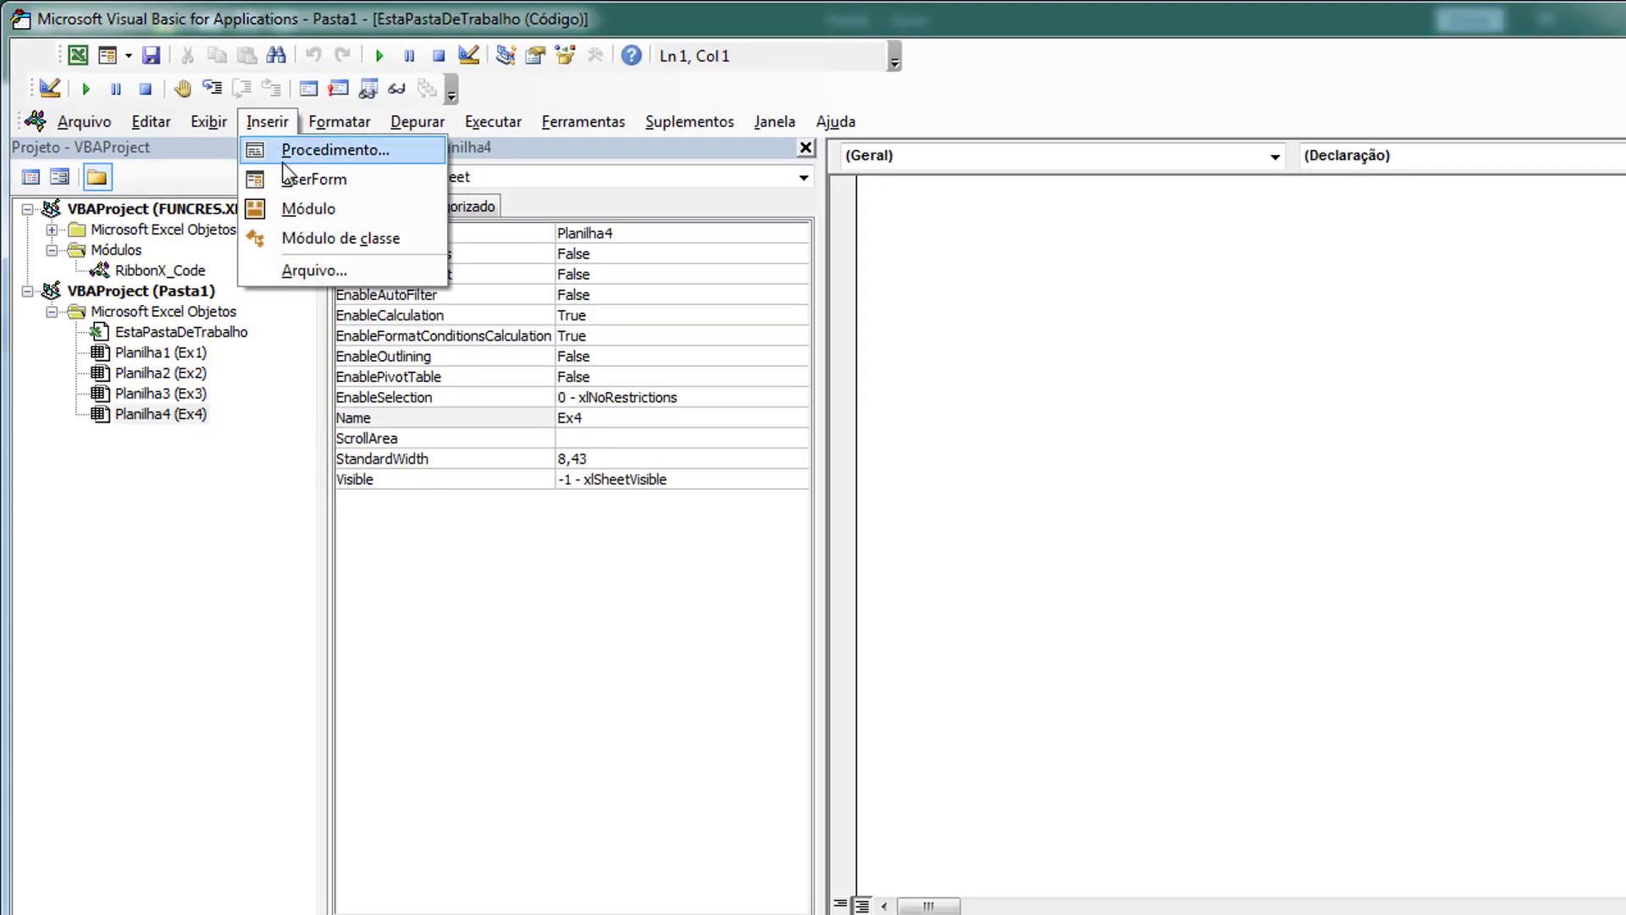
click(301, 212)
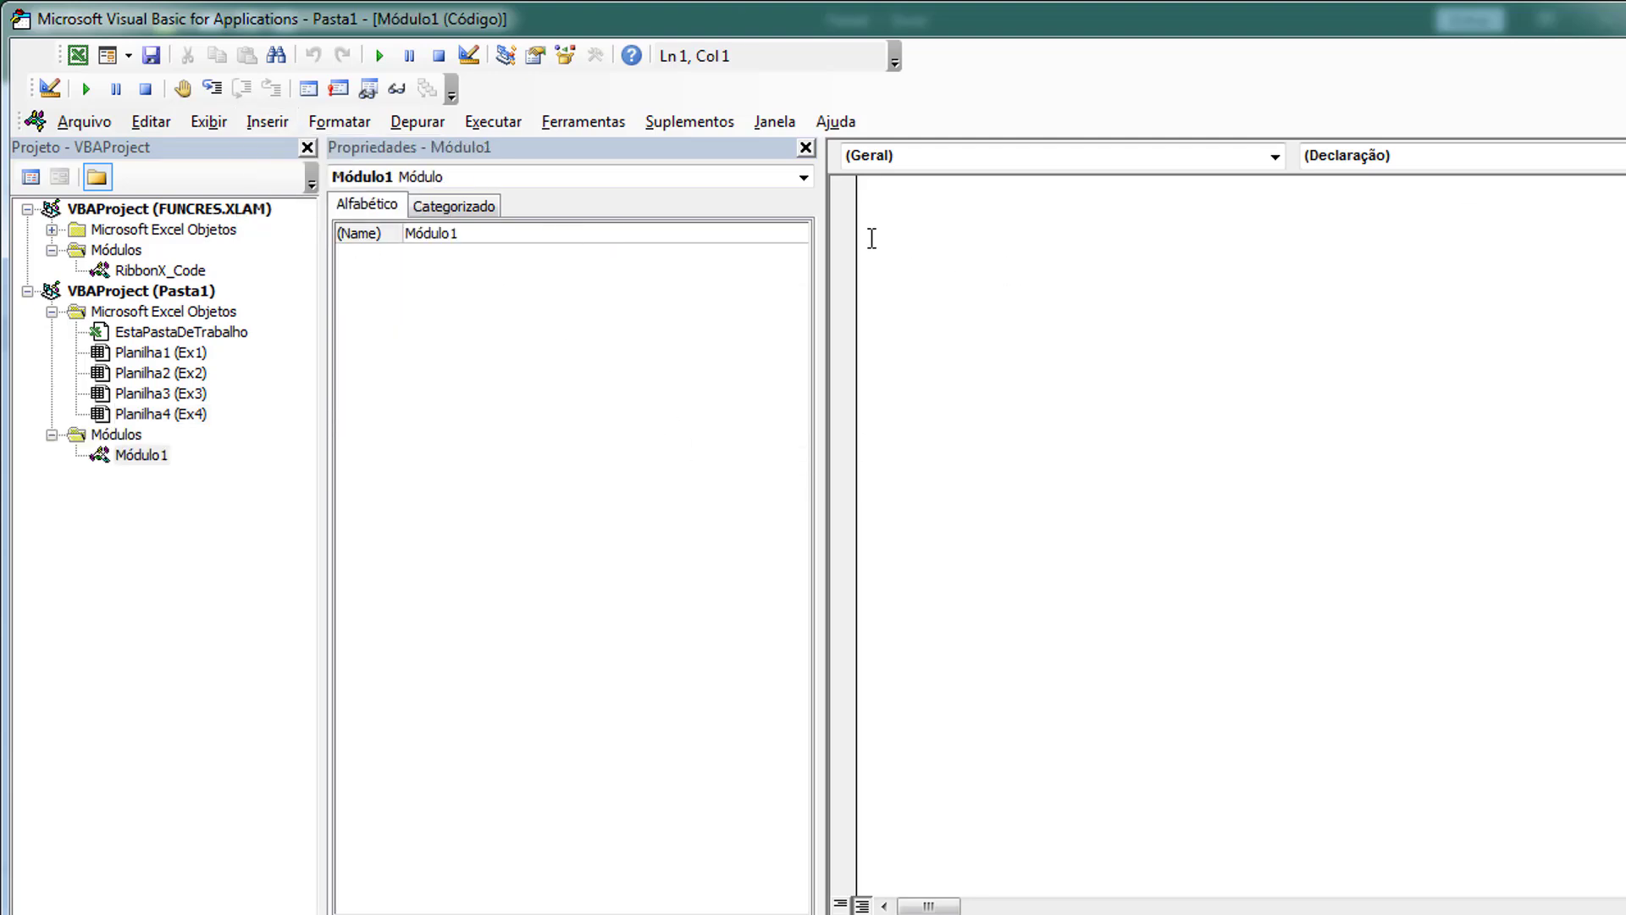
drag(820, 237, 464, 237)
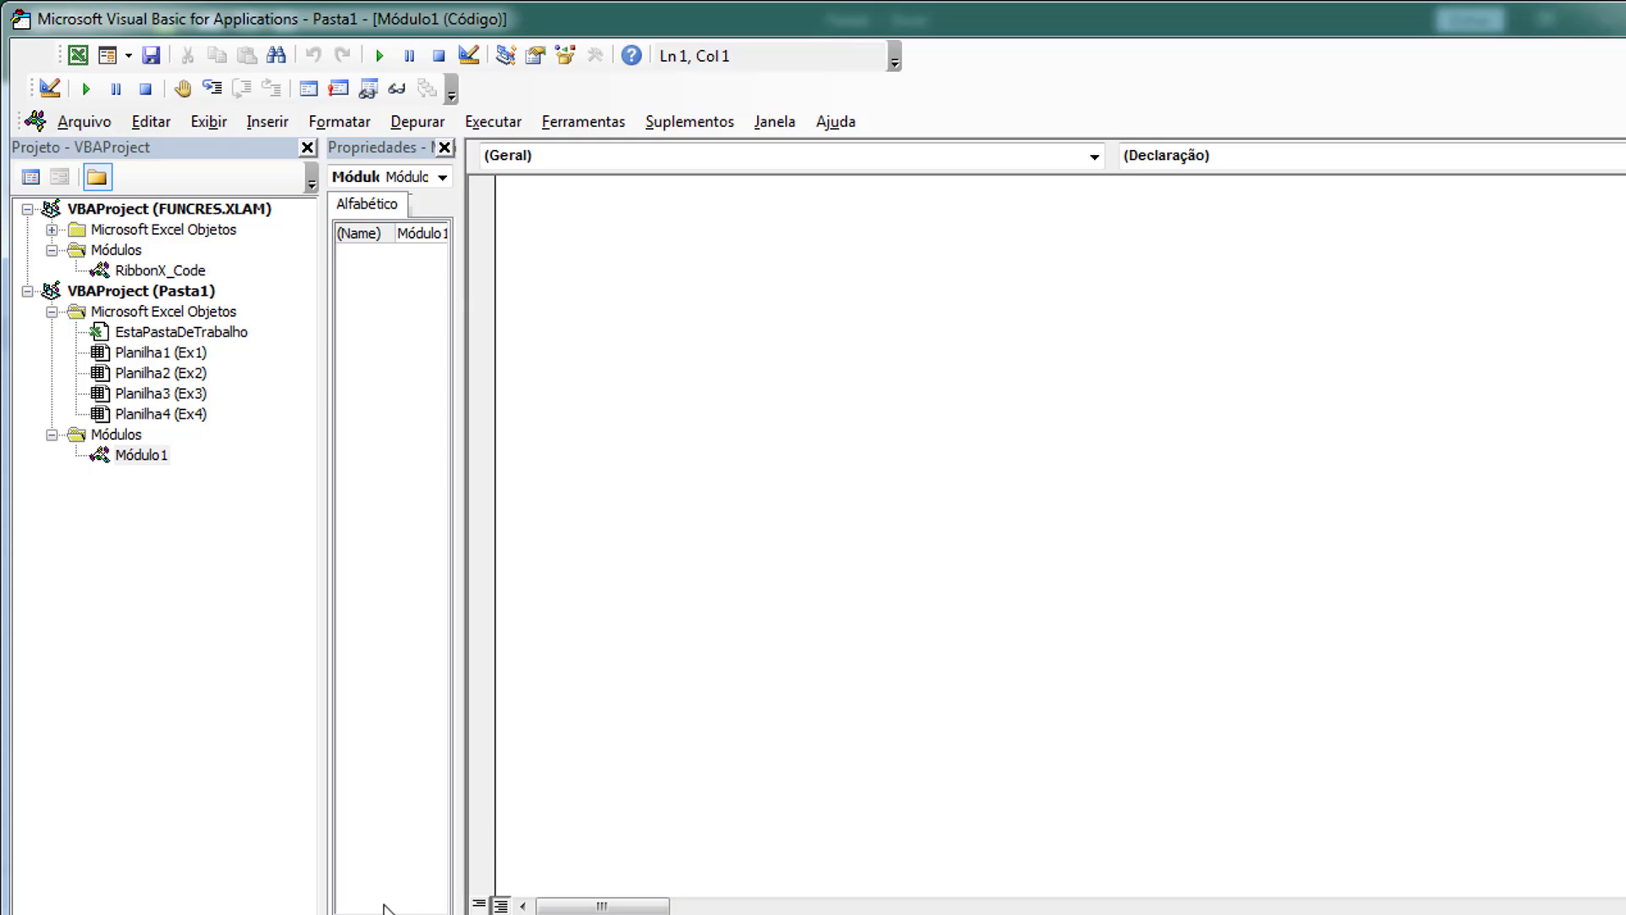
Step: Copy the PrimeiraMaiúscula macro code from the exceleasy.com.br page in the browser and paste it into the new Visual Basic module
mouse_move(389, 906)
click(389, 861)
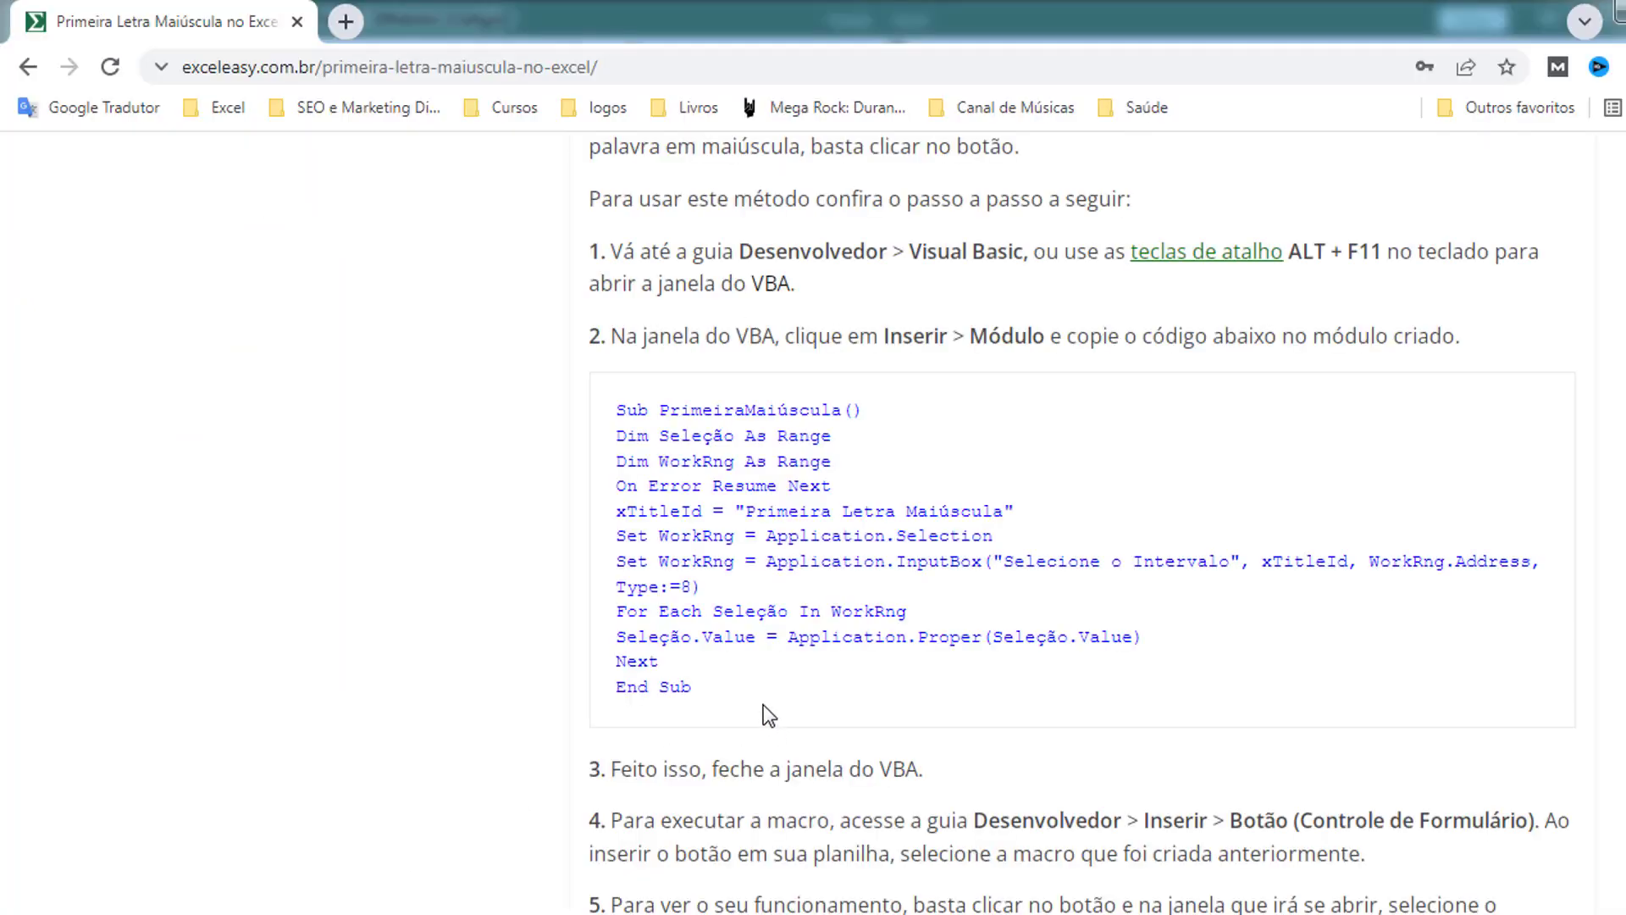
drag(732, 689, 574, 418)
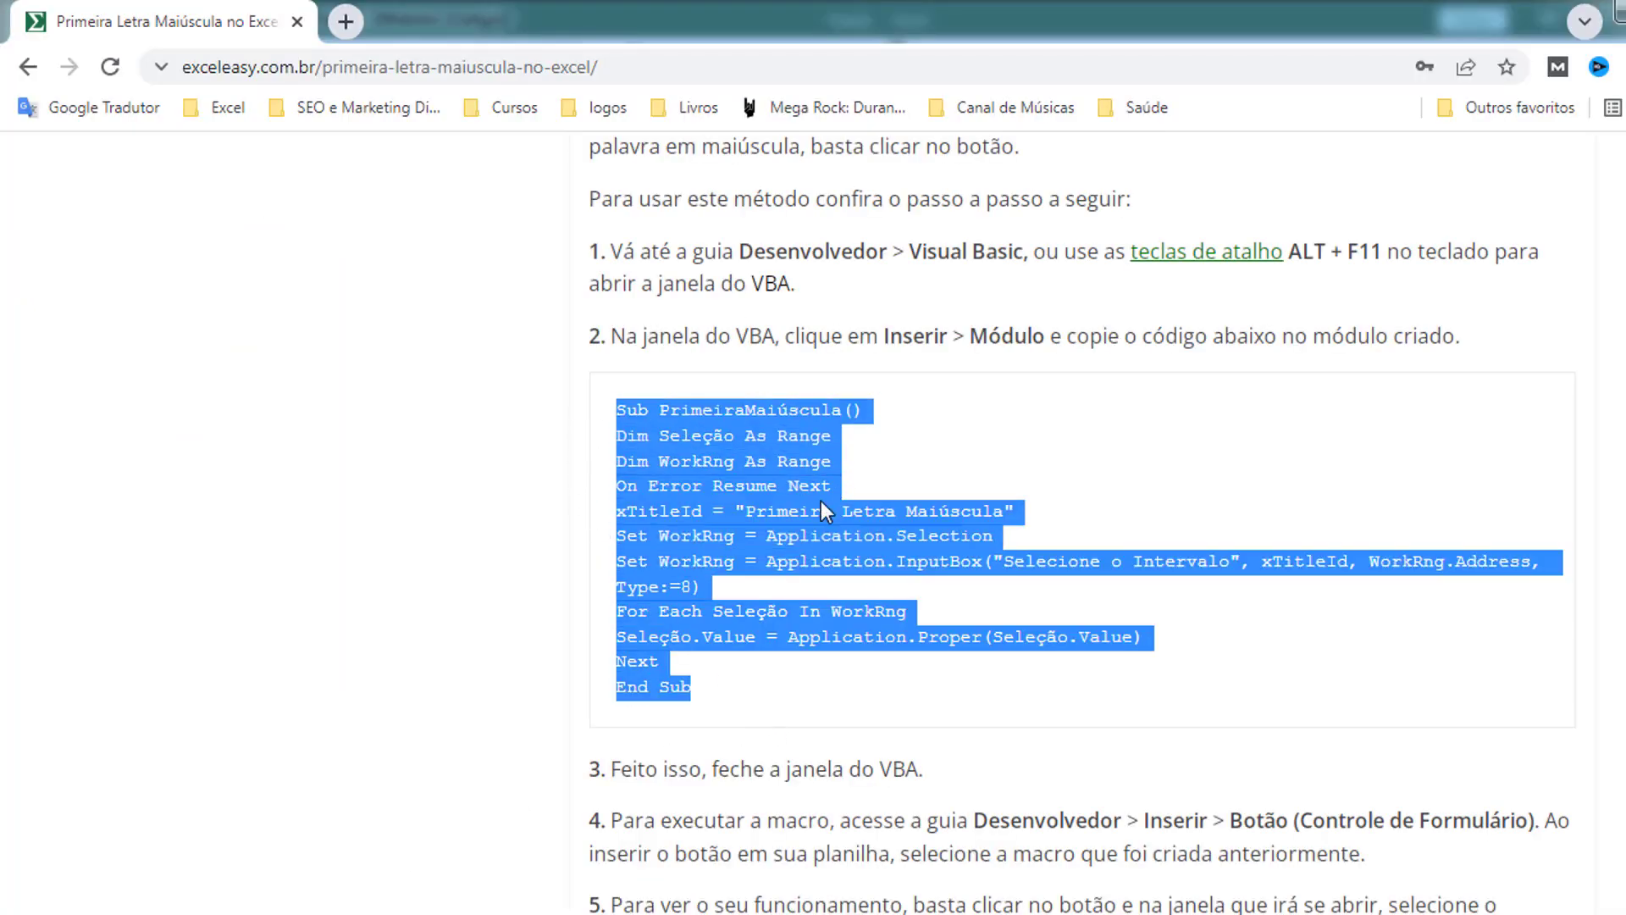
key(ctrl+c)
key(alt+Tab)
key(ctrl+v)
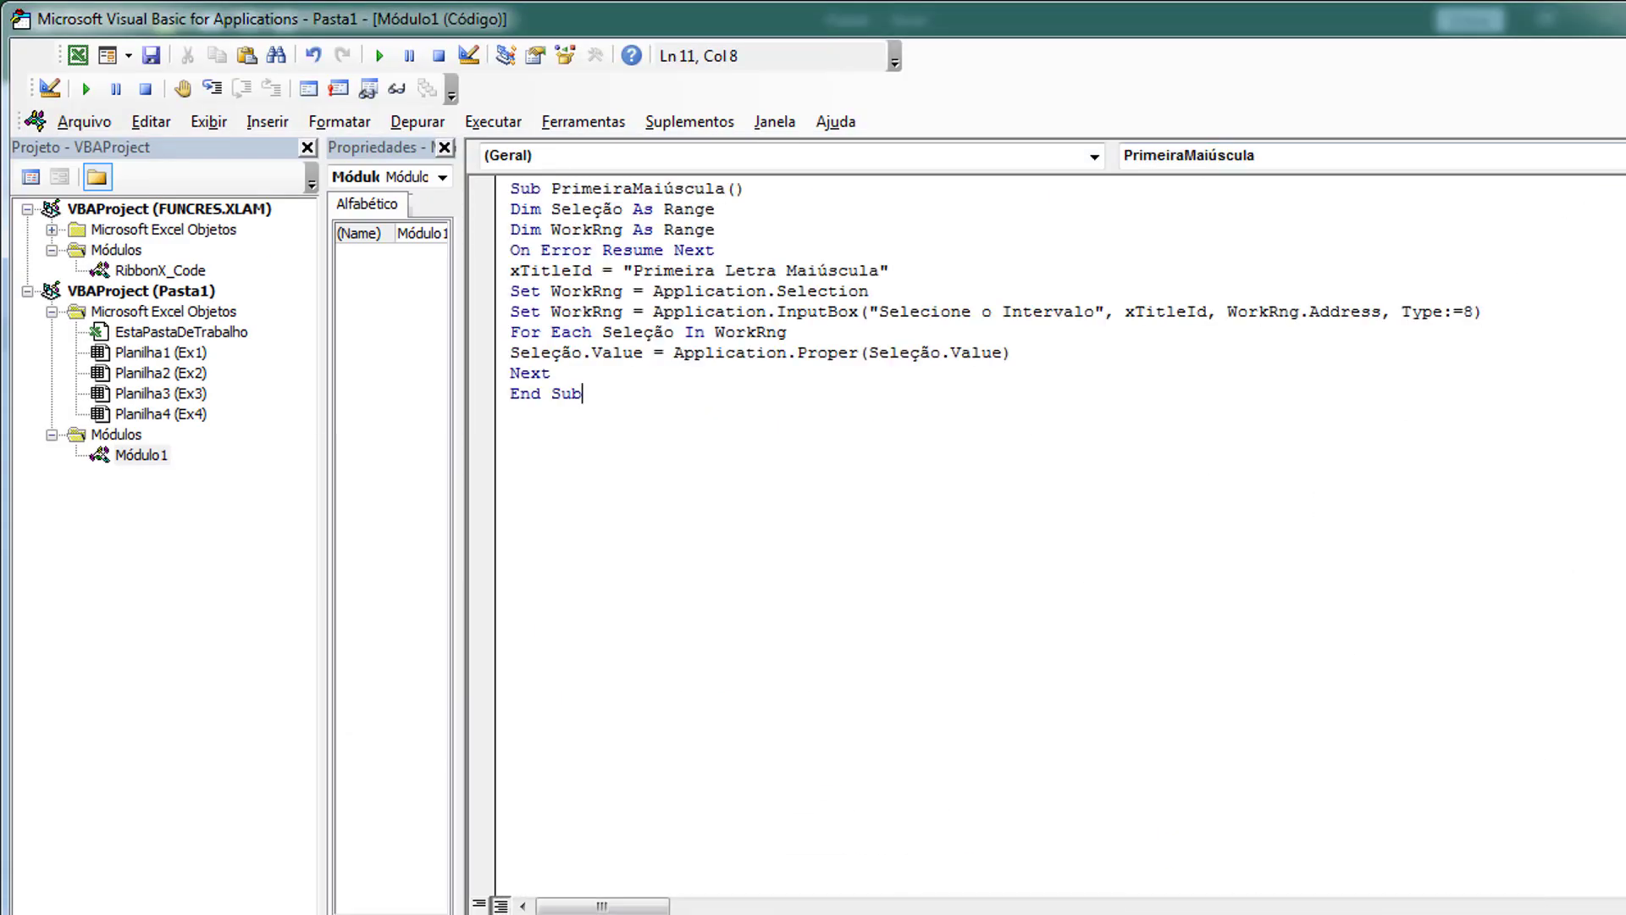
Step: Back in Excel's sheet Ex4, place a form button across F2:G2 and assign the PrimeiraMaiúscula macro to it
key(alt+F11)
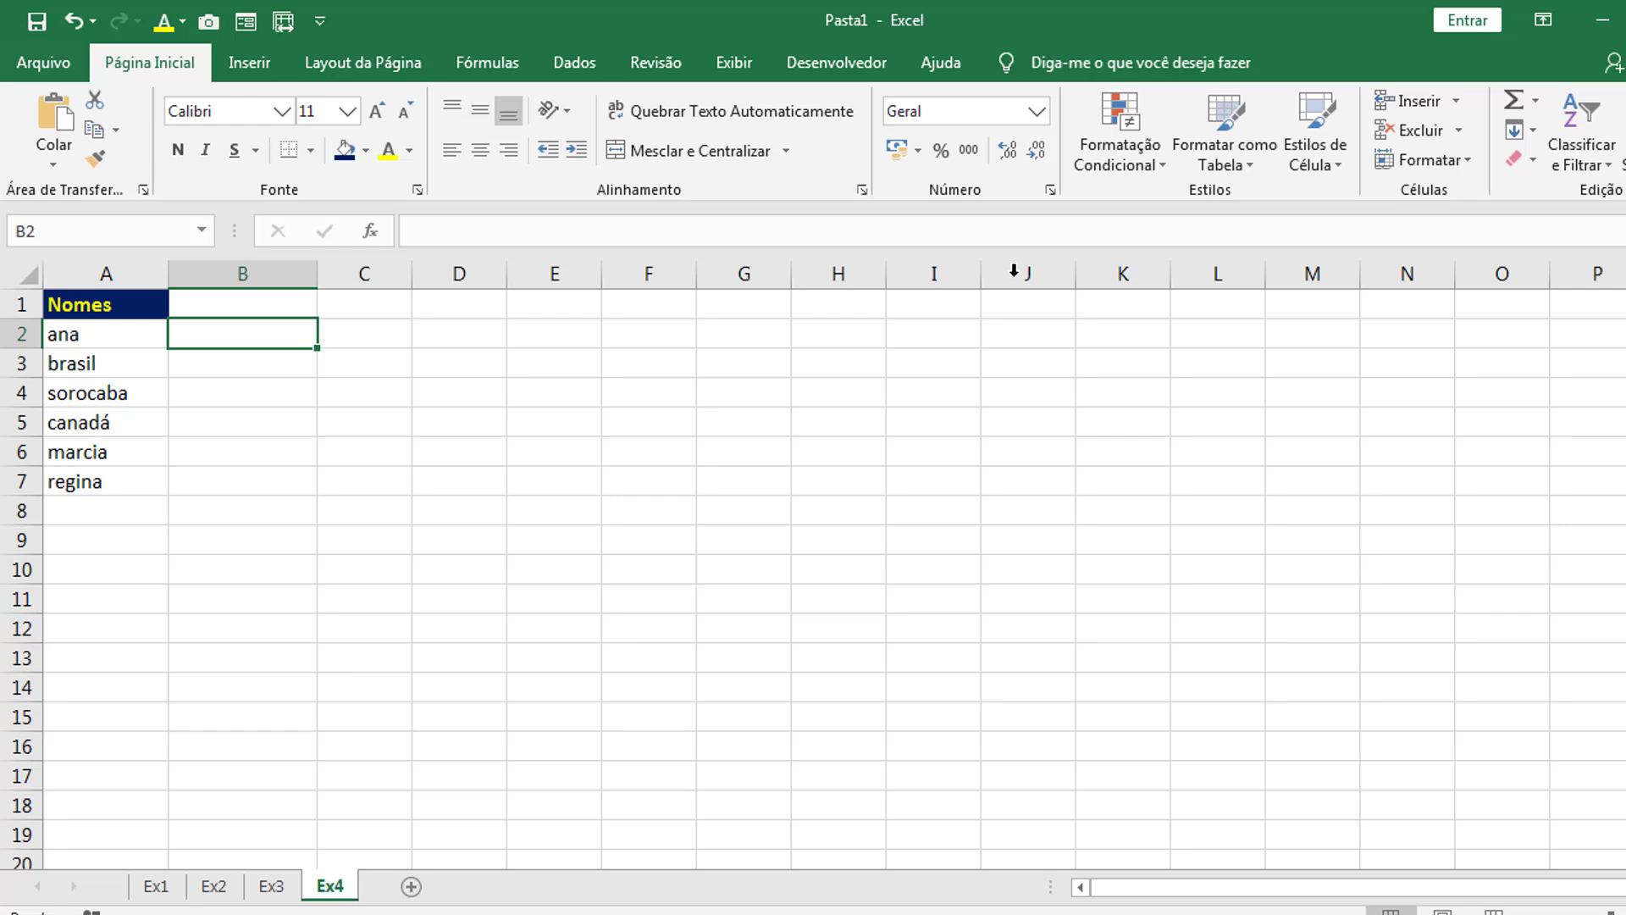
click(750, 440)
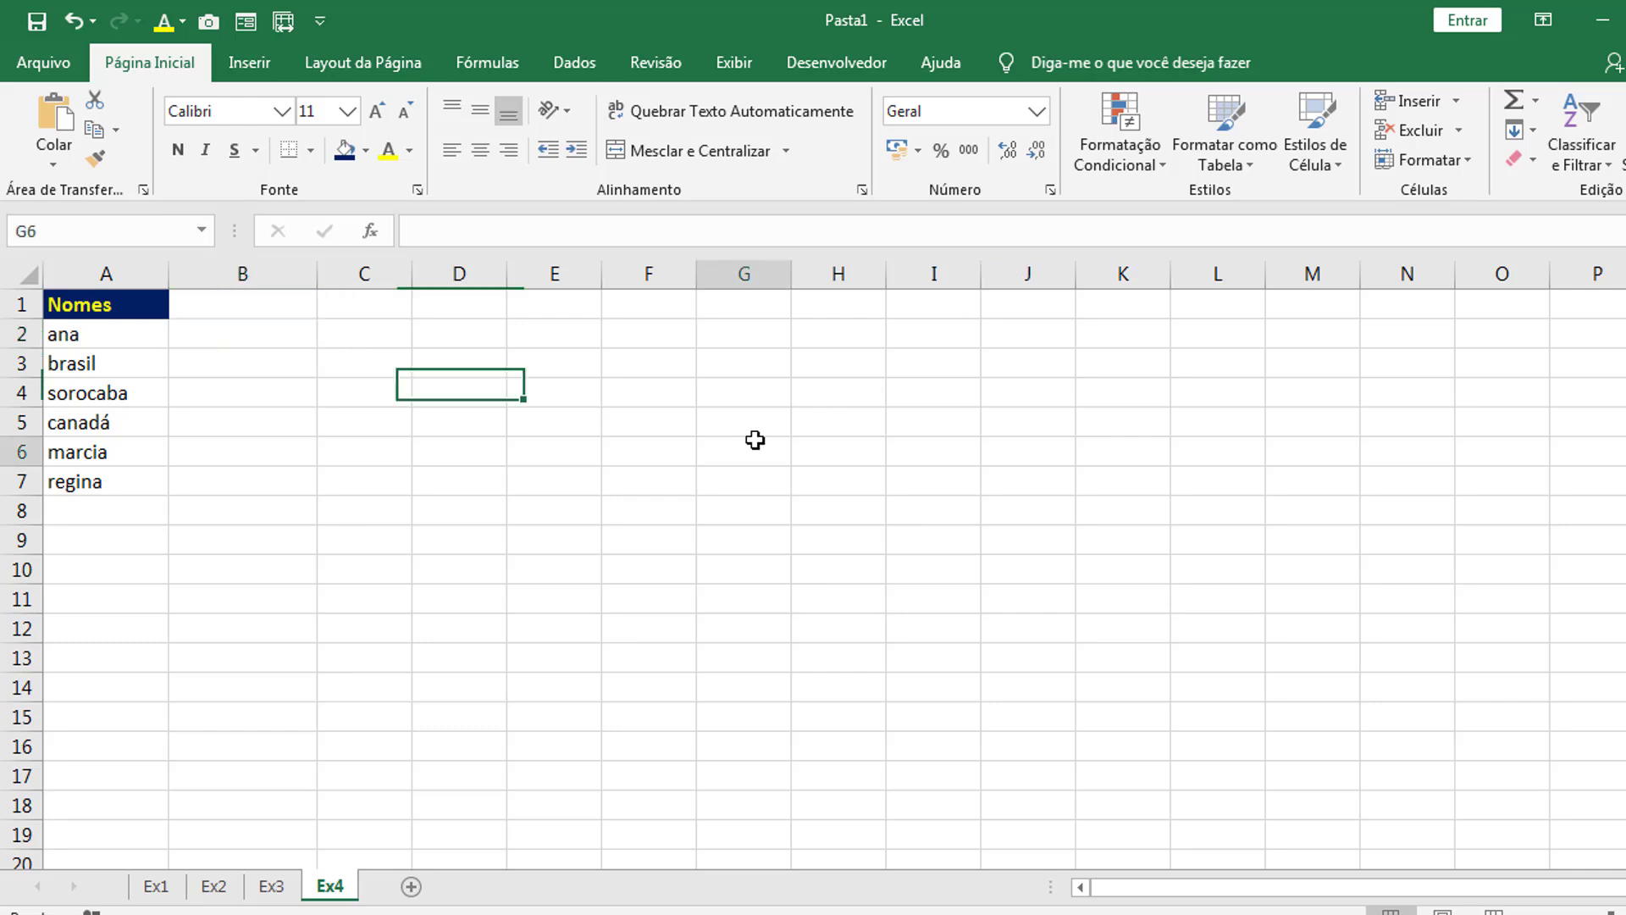
click(839, 66)
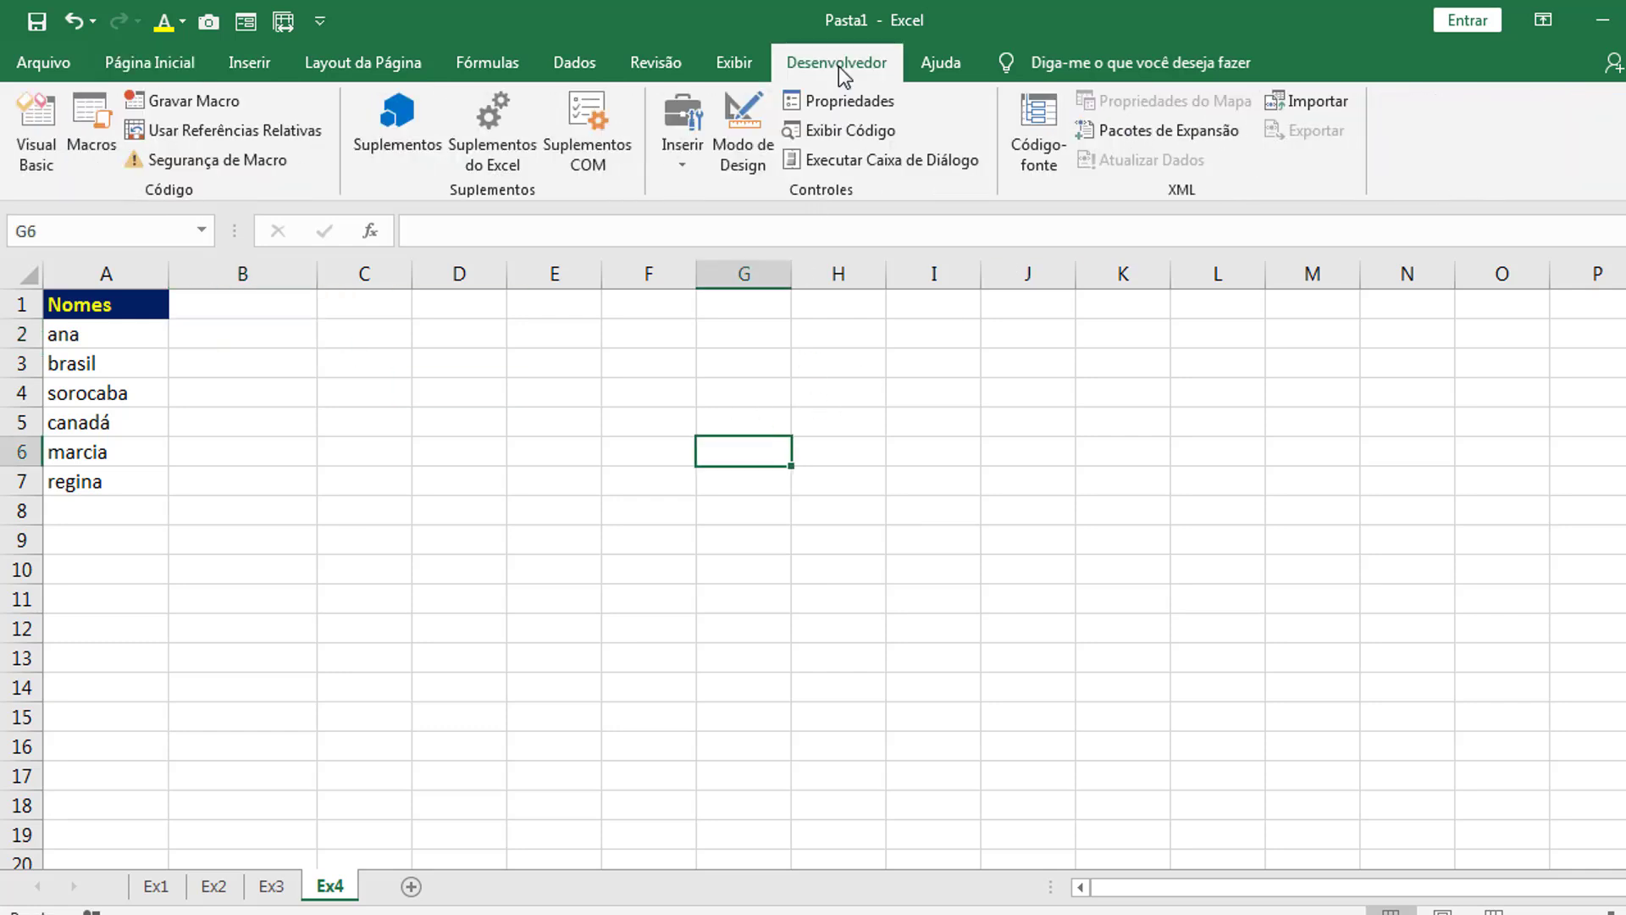
click(681, 166)
click(673, 215)
drag(590, 317, 733, 356)
click(727, 329)
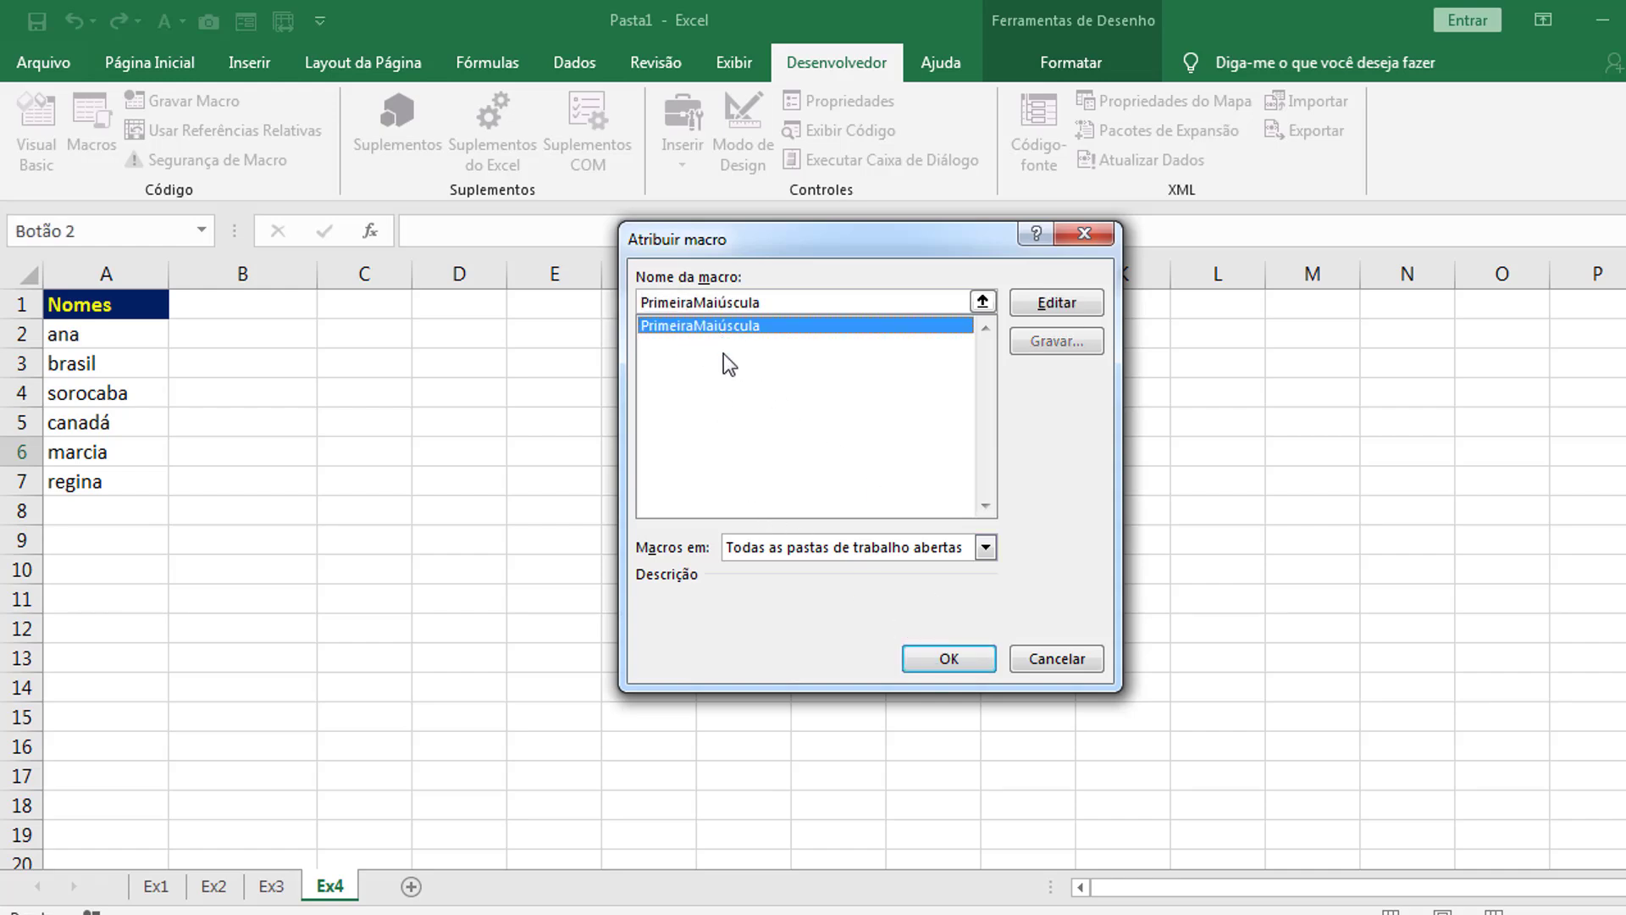
click(950, 659)
click(839, 478)
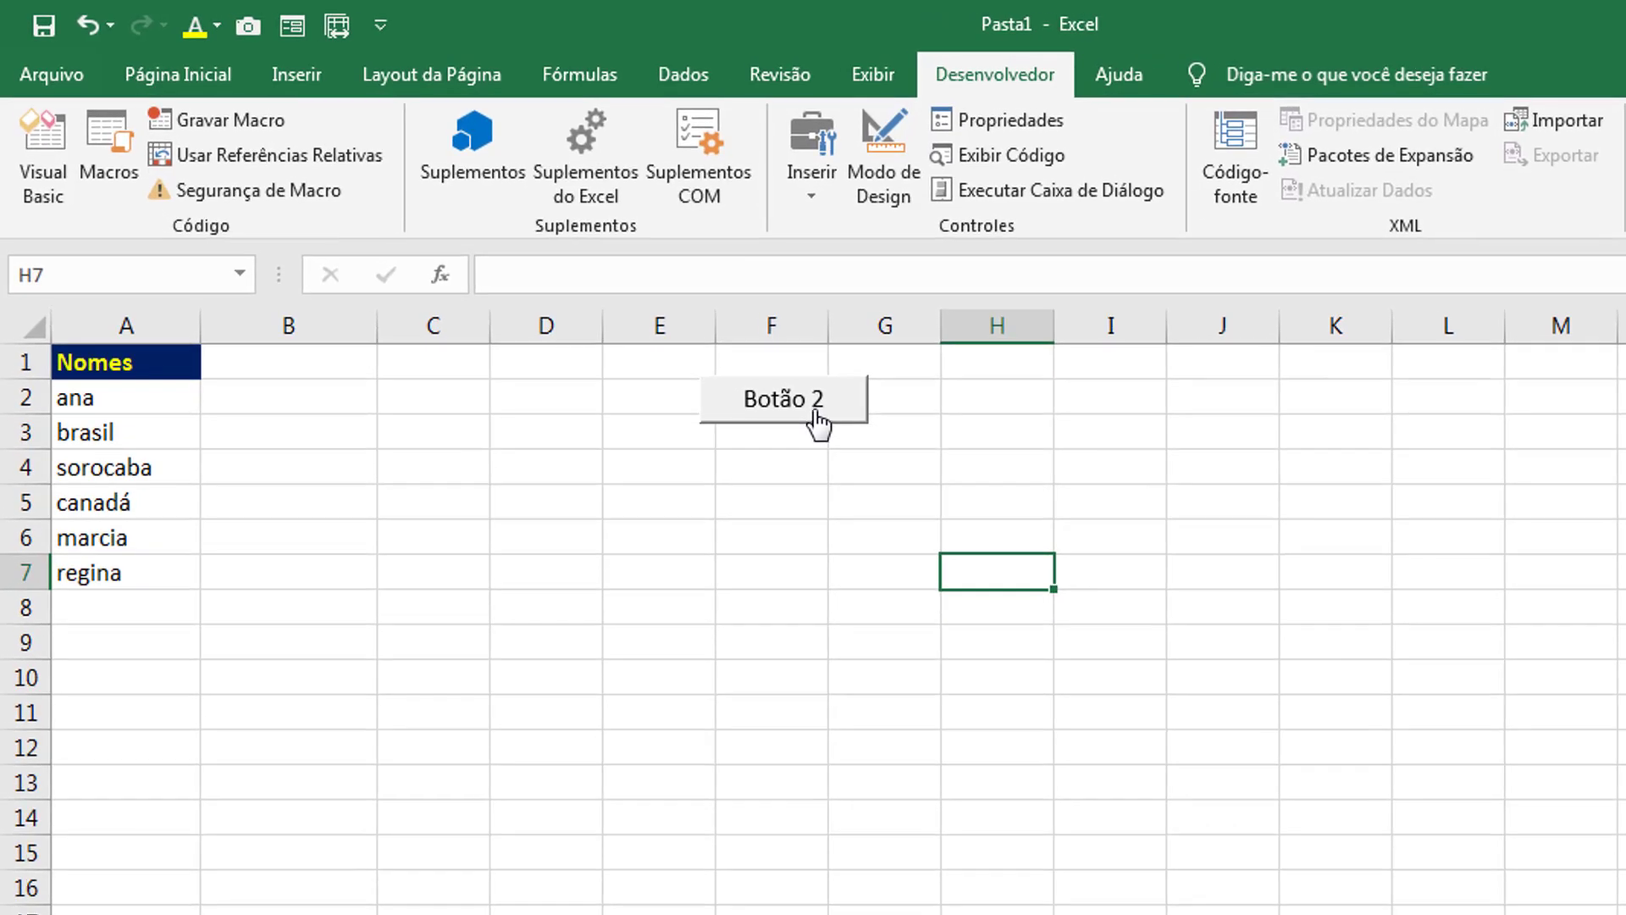
Step: Run the macro from the new button on the range $A$2:$A$7
click(688, 339)
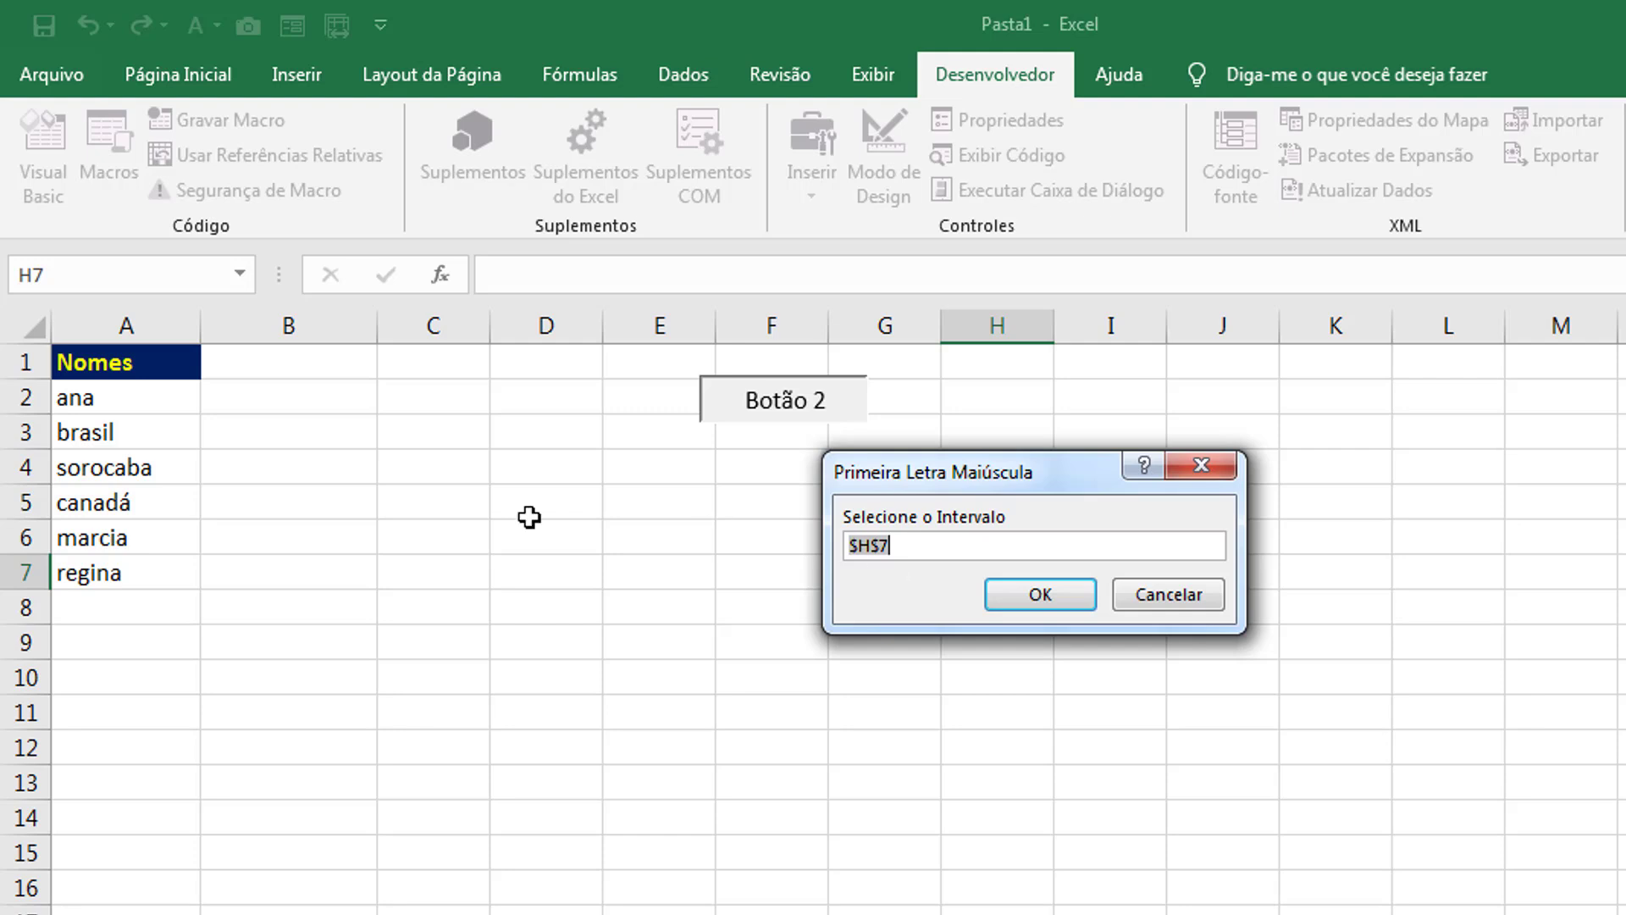
drag(83, 403, 108, 583)
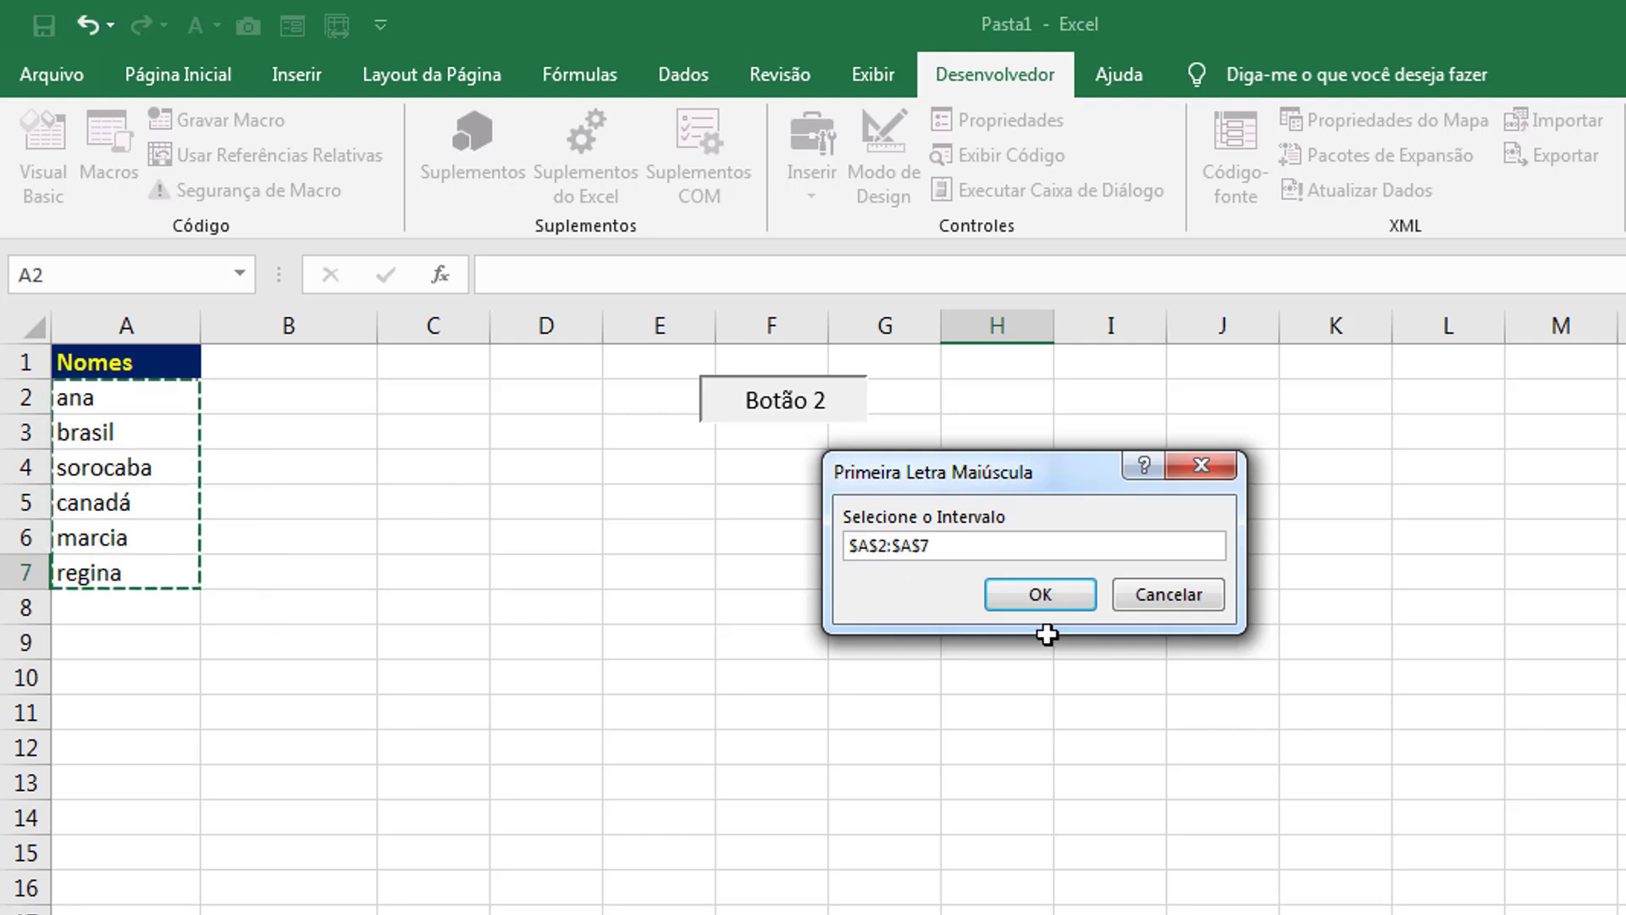
click(1021, 597)
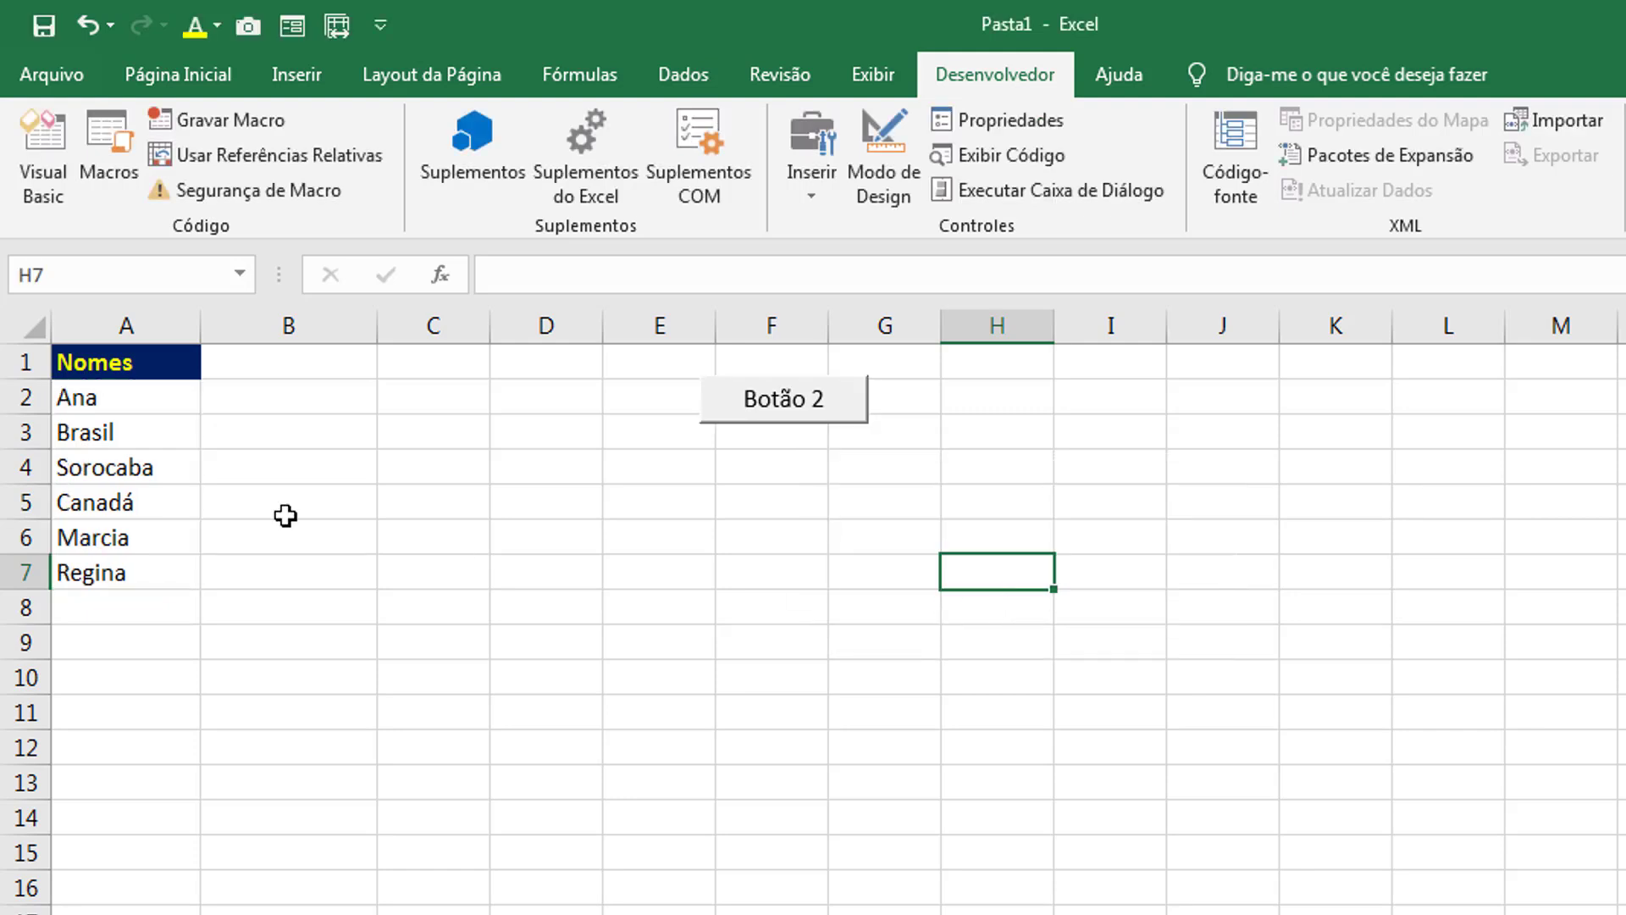
Step: Check the capitalization of each entry in A2:A7 under Nomes
click(119, 399)
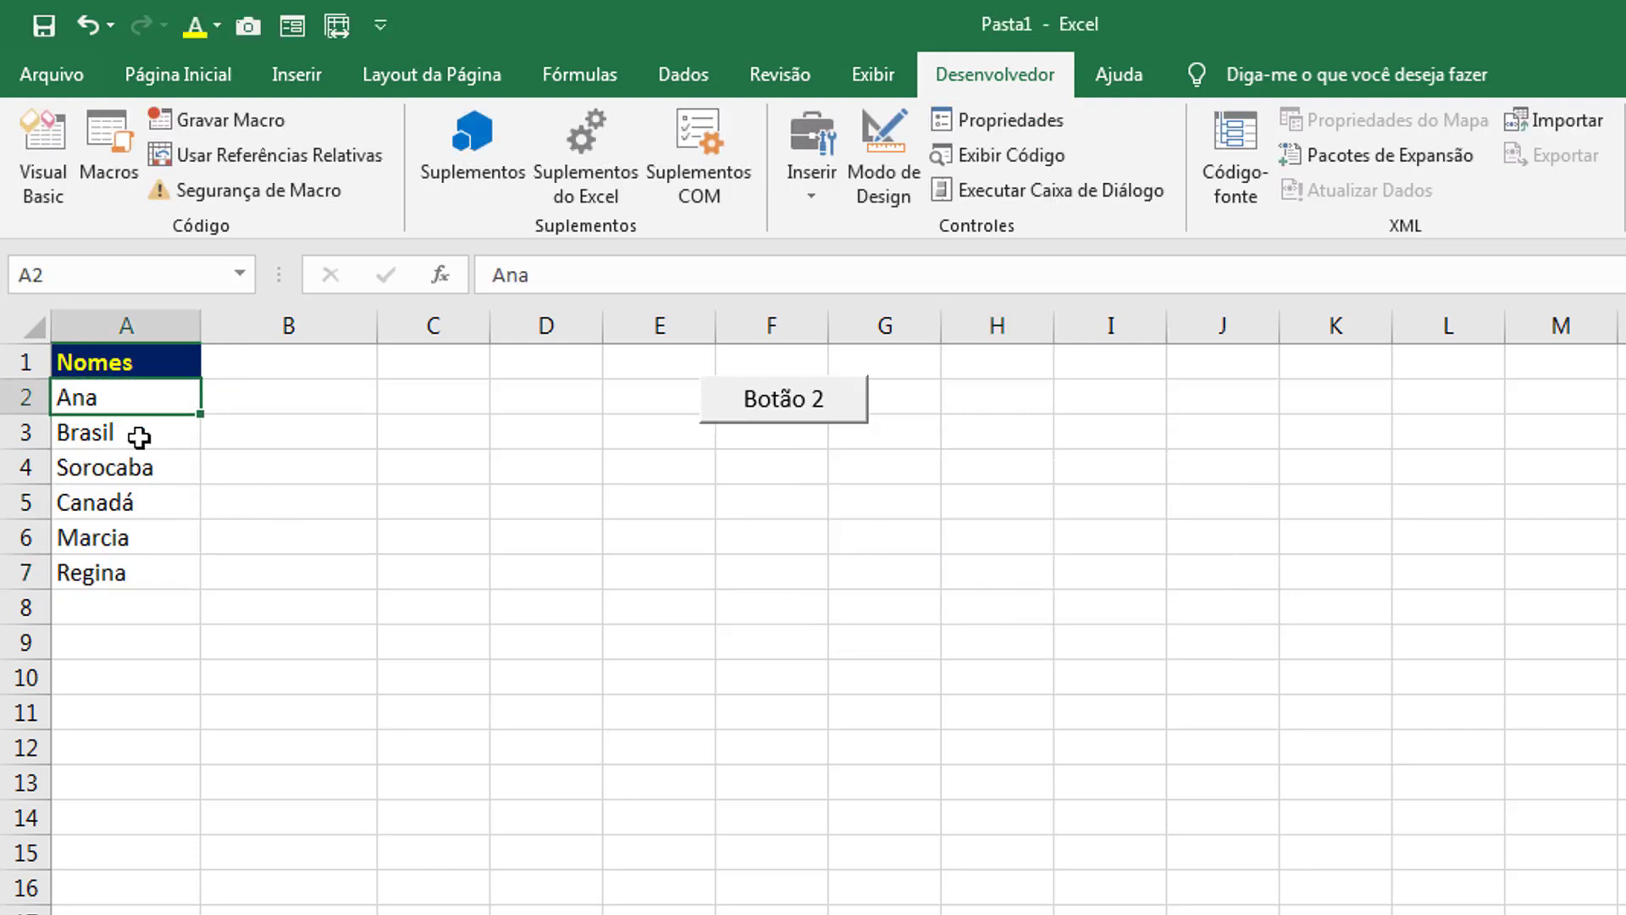
click(134, 434)
click(135, 466)
click(137, 502)
click(134, 537)
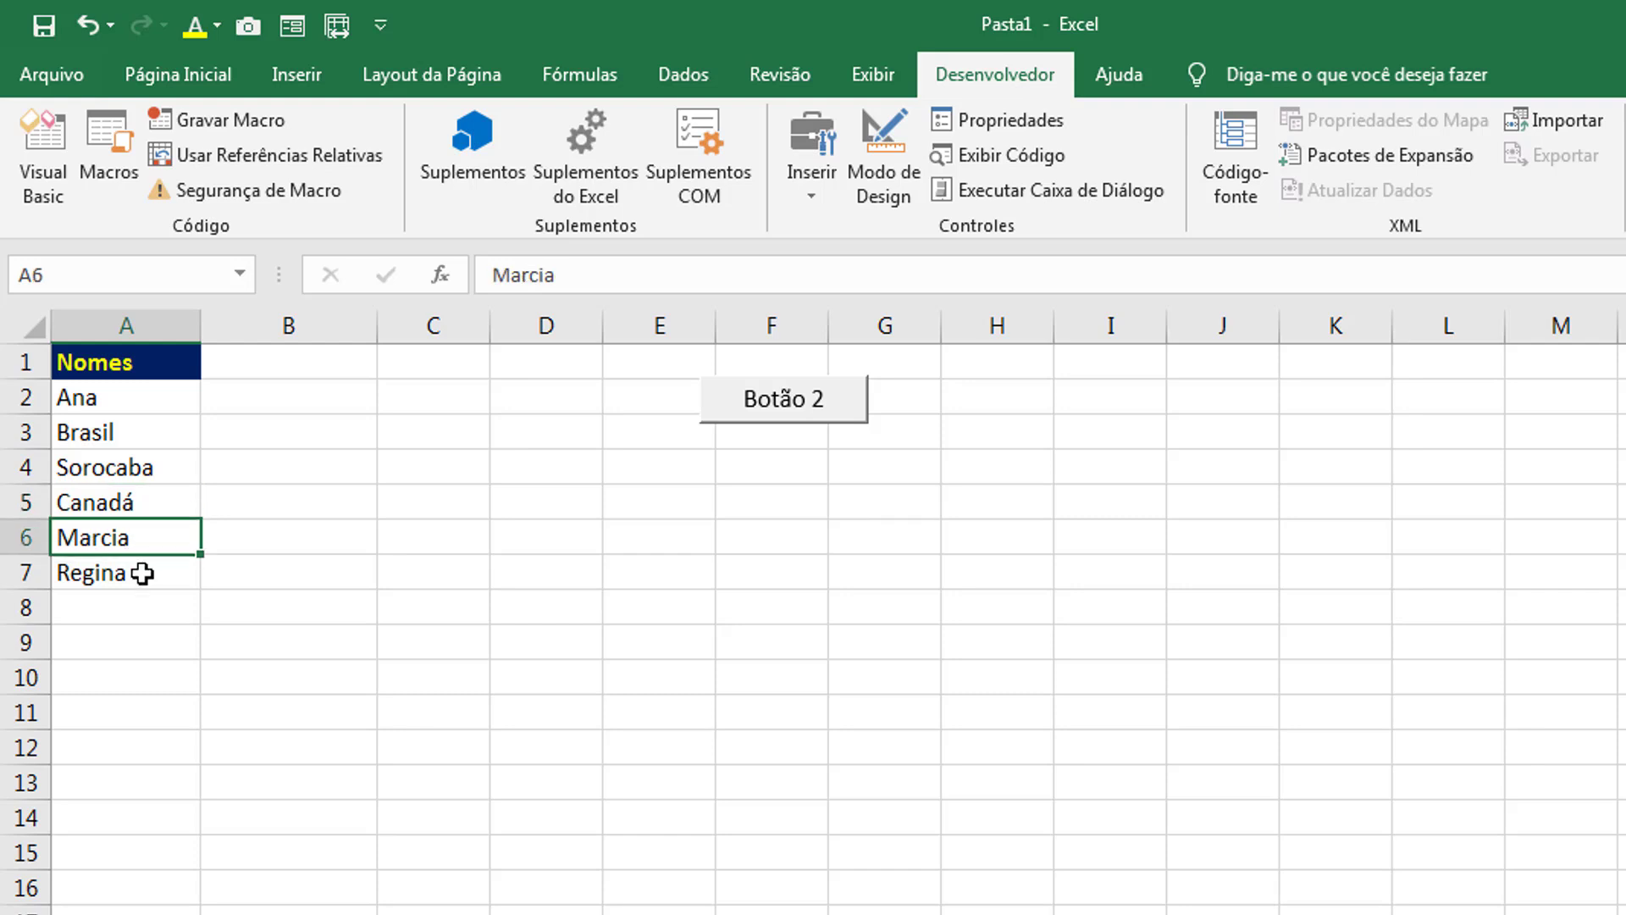
click(138, 573)
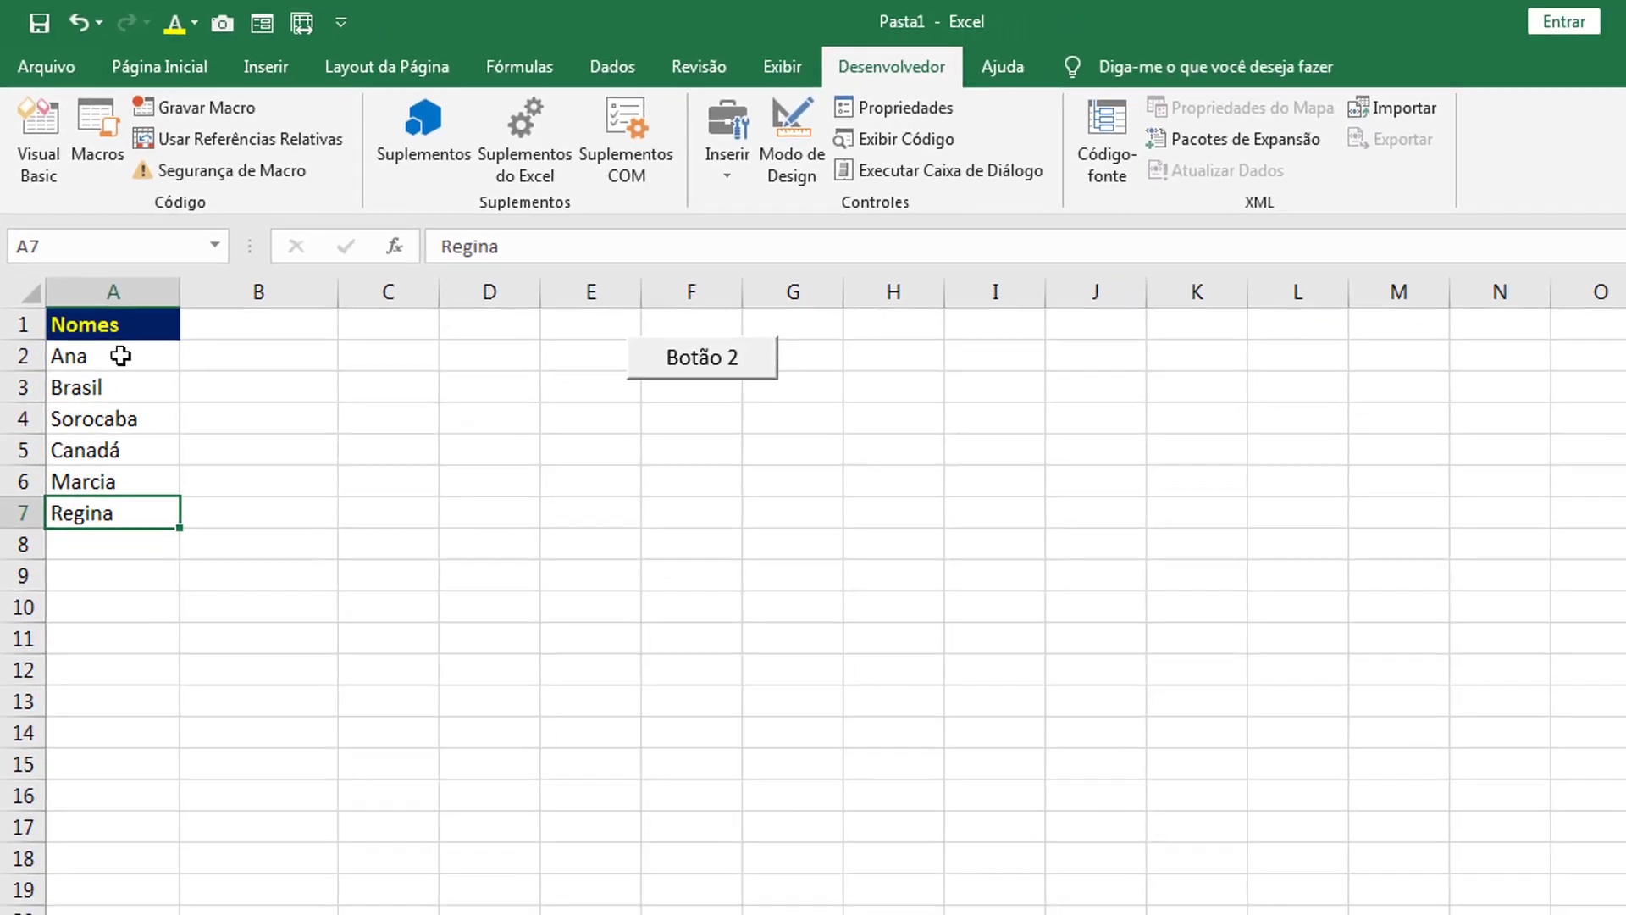
click(148, 397)
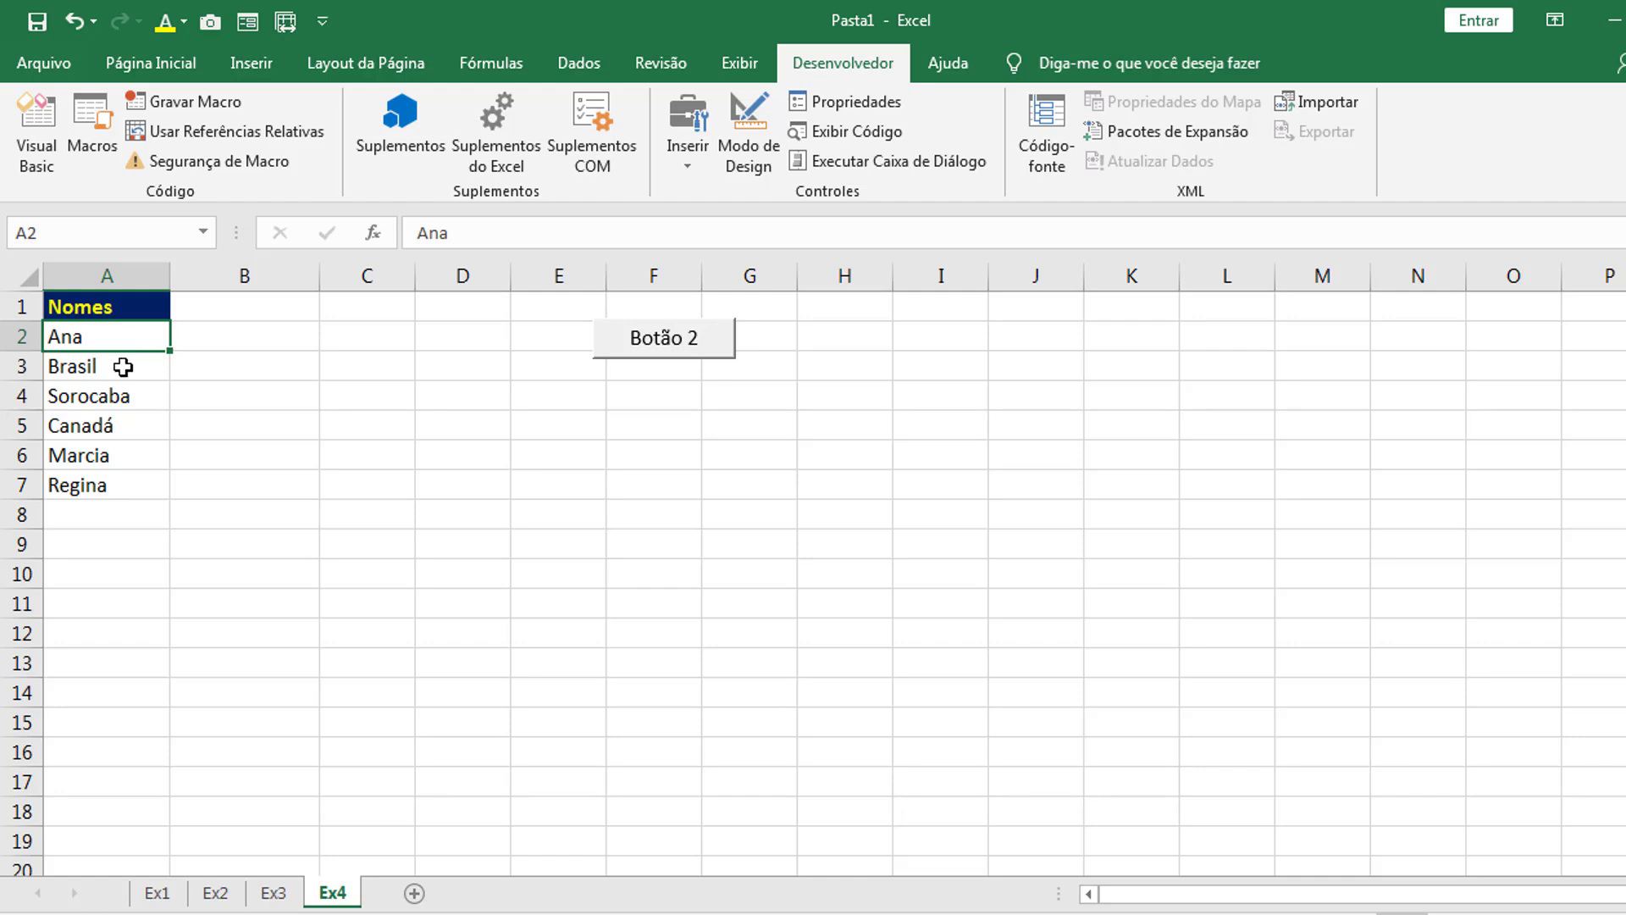
Step: Review the capitalization results on sheets Ex2 and Ex3 and return to Ex4
click(216, 894)
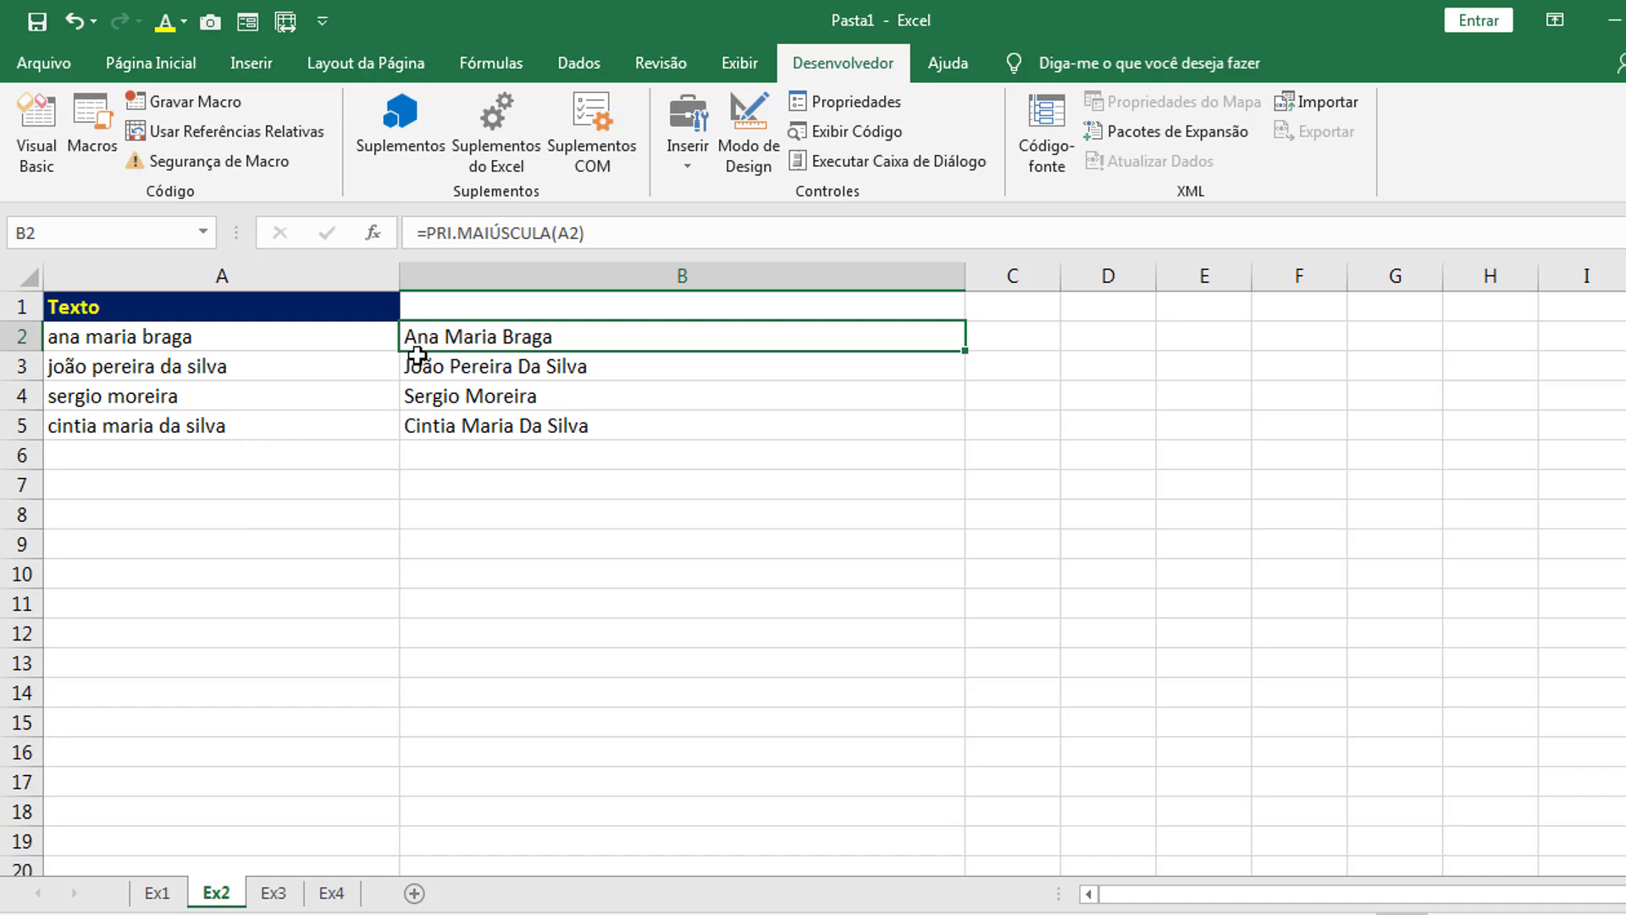
click(273, 894)
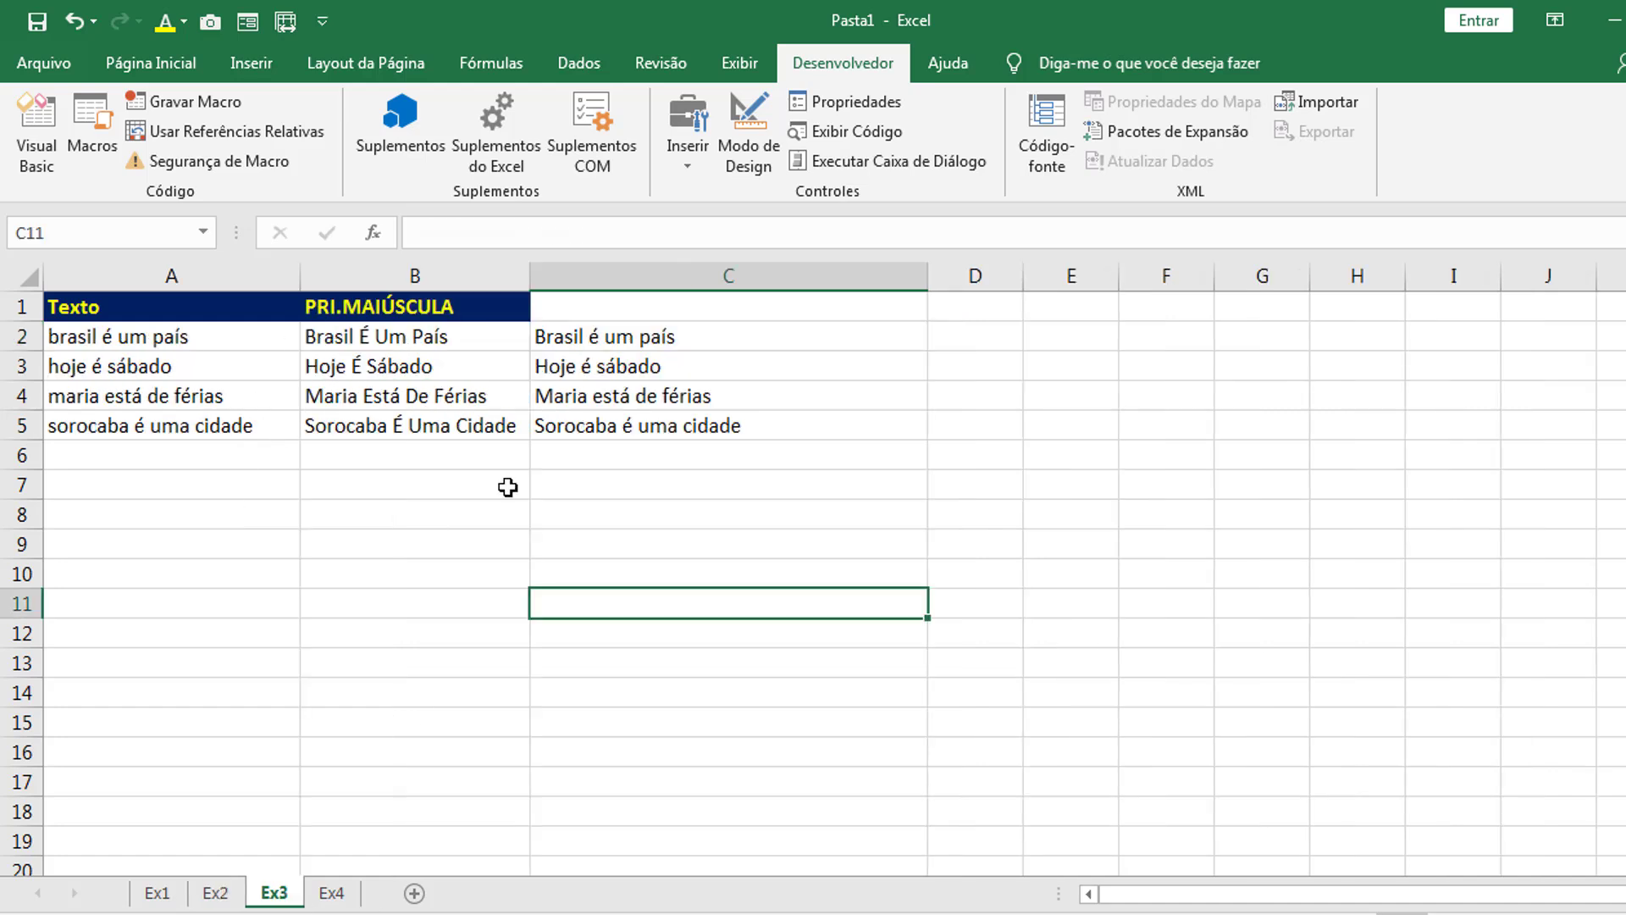
click(332, 894)
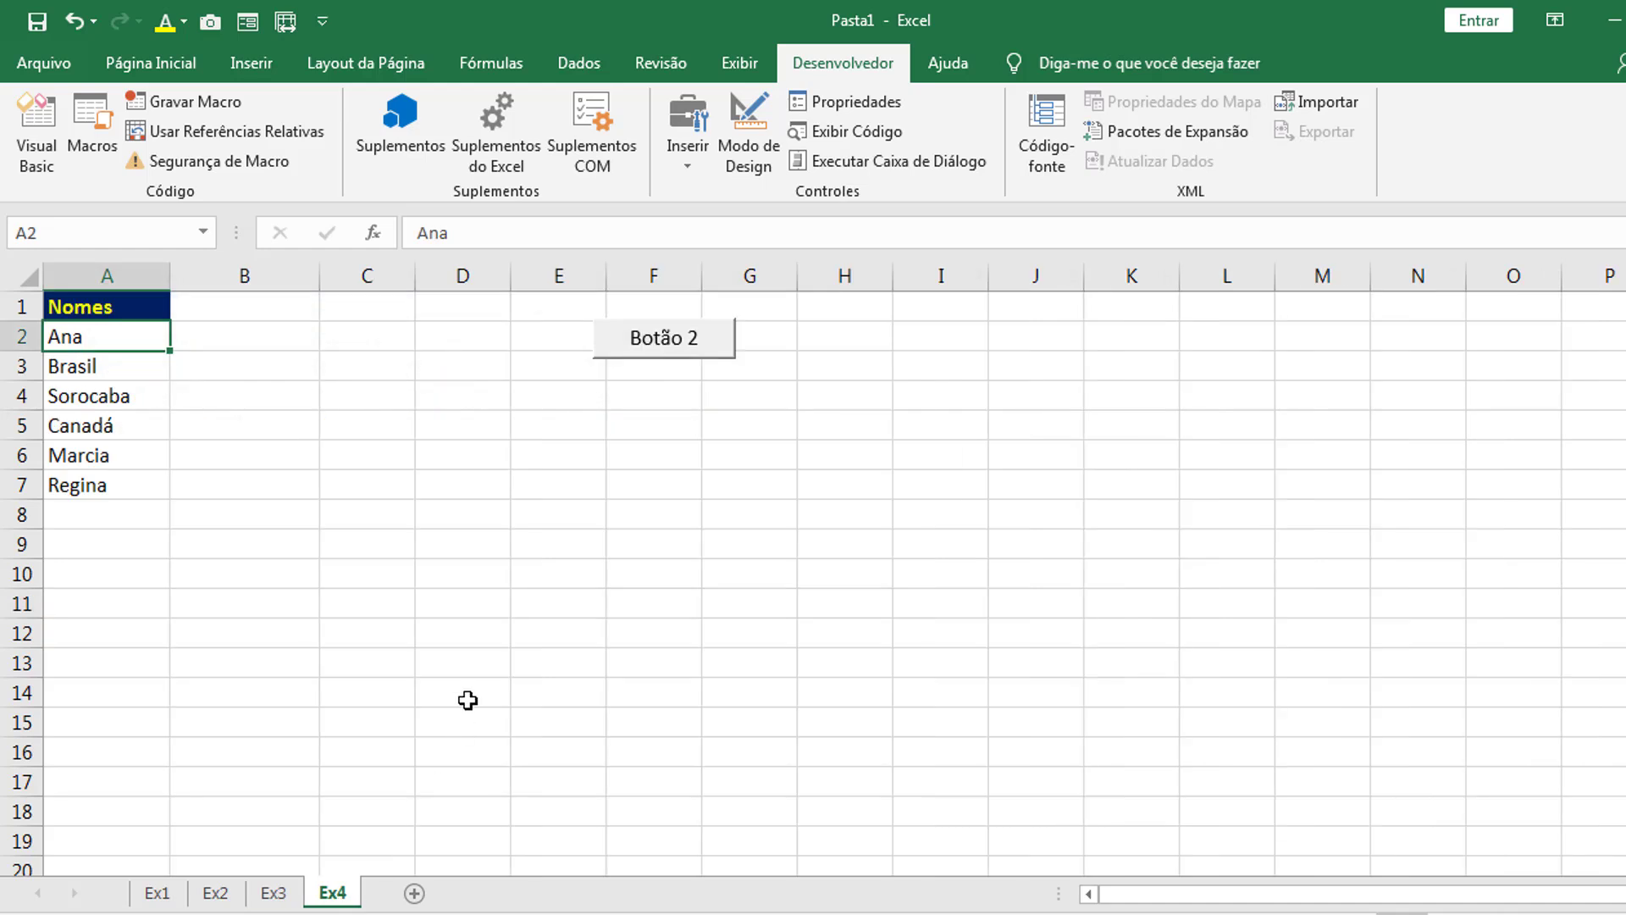